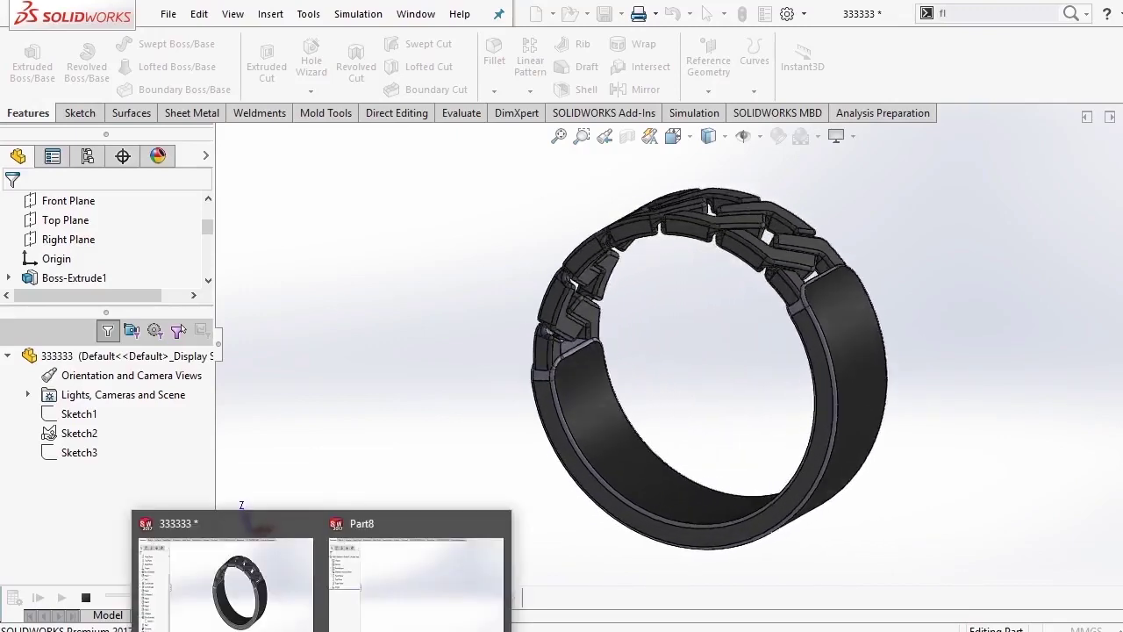
Bring the empty Part8 document to the front from the taskbar.
{"action": "left_click", "coordinate": [373, 608]}
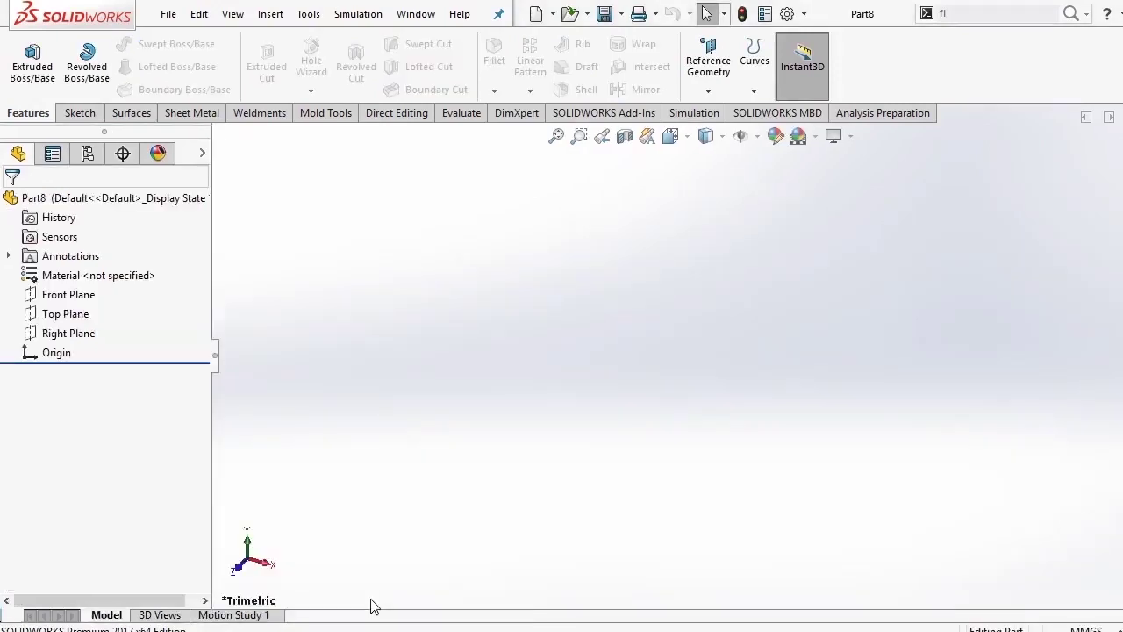
On the Front Plane, sketch a hexagon centred on the origin with a horizontal bottom edge.
{"action": "left_click", "coordinate": [70, 295]}
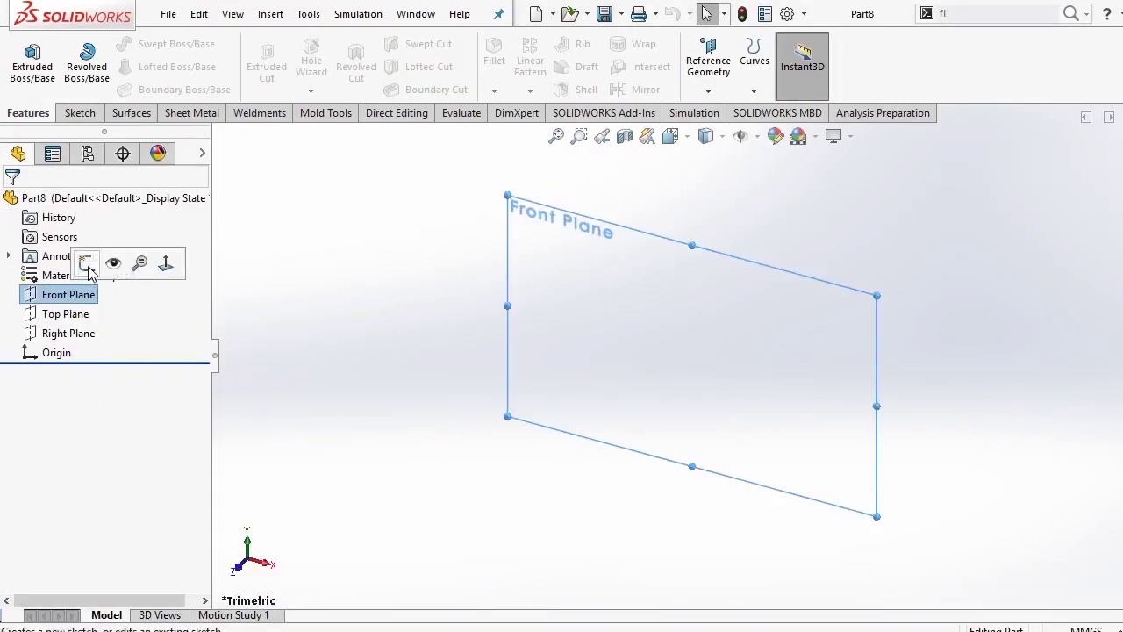
{"action": "left_click", "coordinate": [85, 261]}
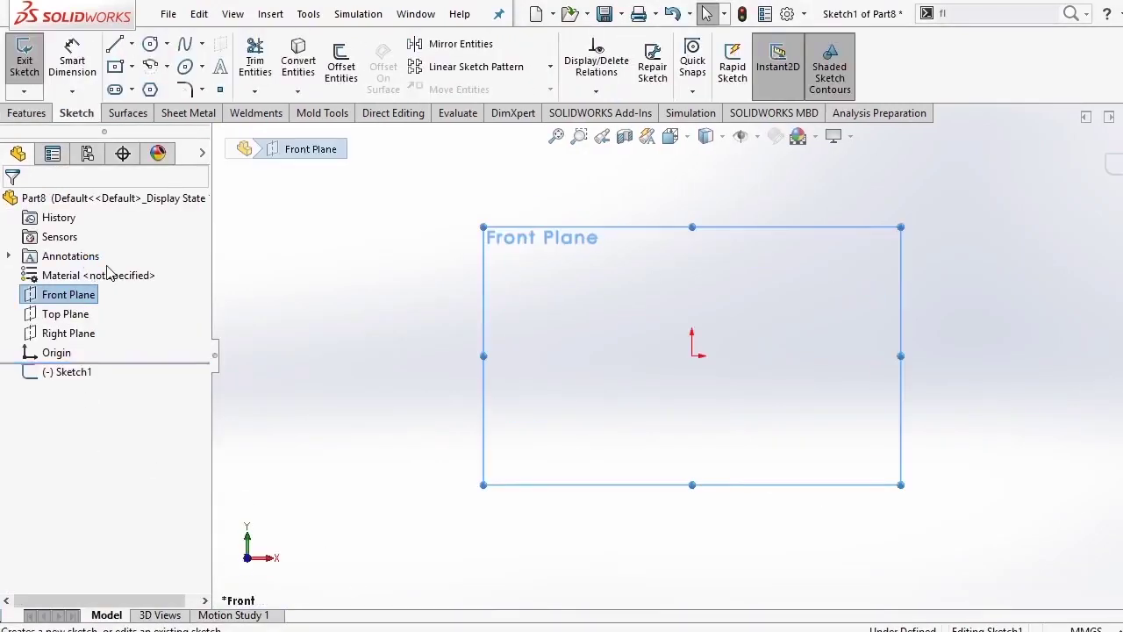
{"action": "left_click", "coordinate": [150, 90]}
{"action": "left_click", "coordinate": [691, 355]}
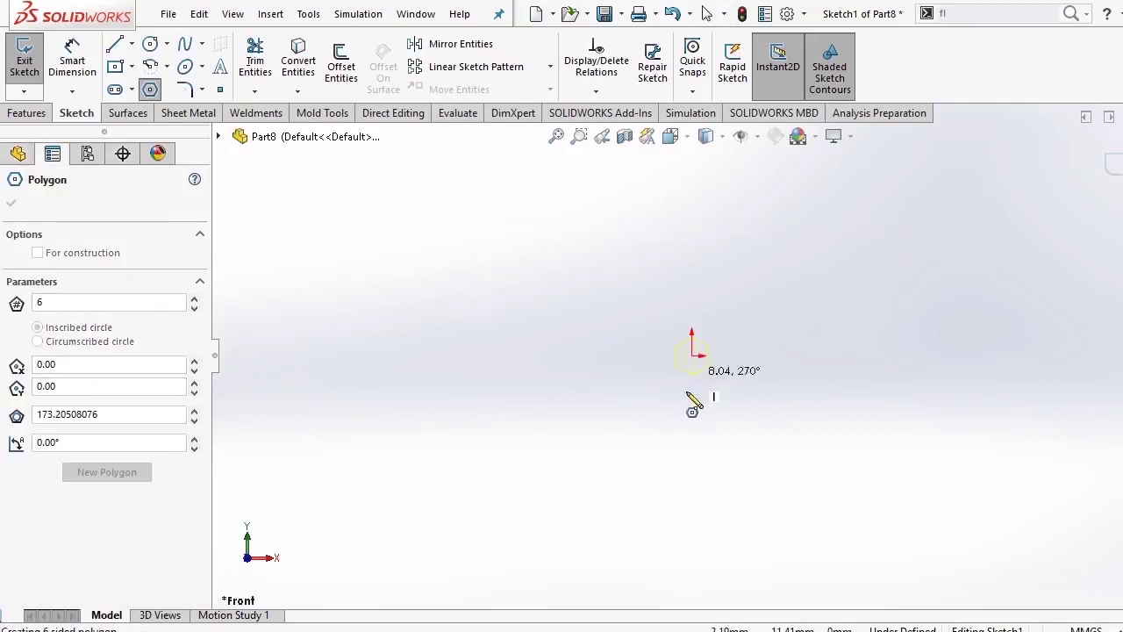
{"action": "left_click", "coordinate": [598, 514]}
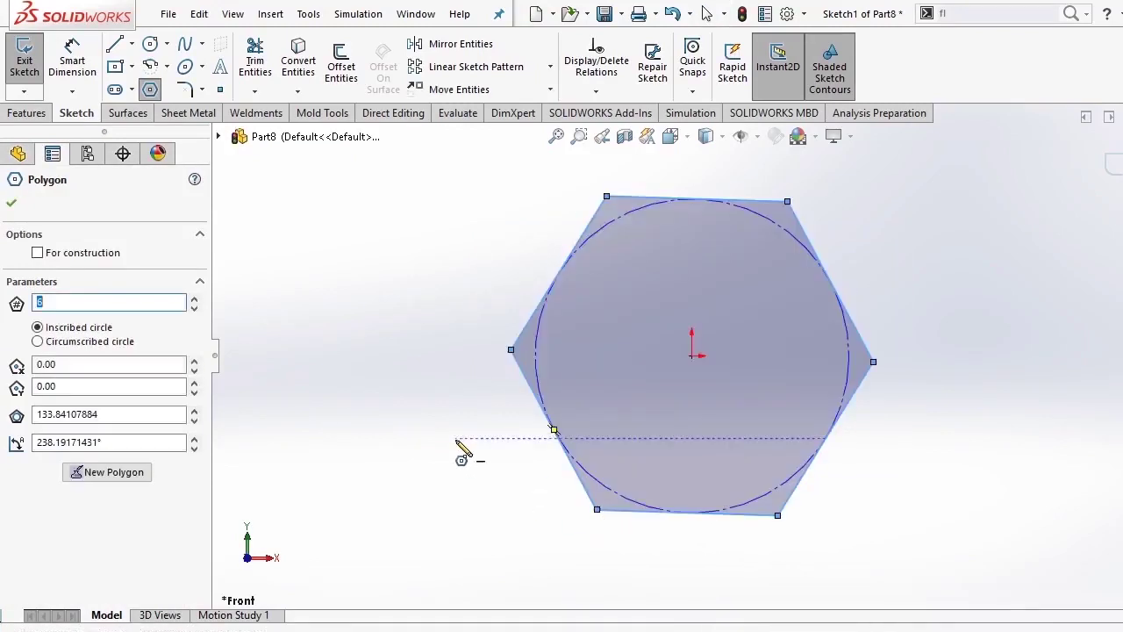
{"action": "right_click", "coordinate": [467, 449]}
{"action": "left_click", "coordinate": [470, 452]}
{"action": "left_click", "coordinate": [687, 516]}
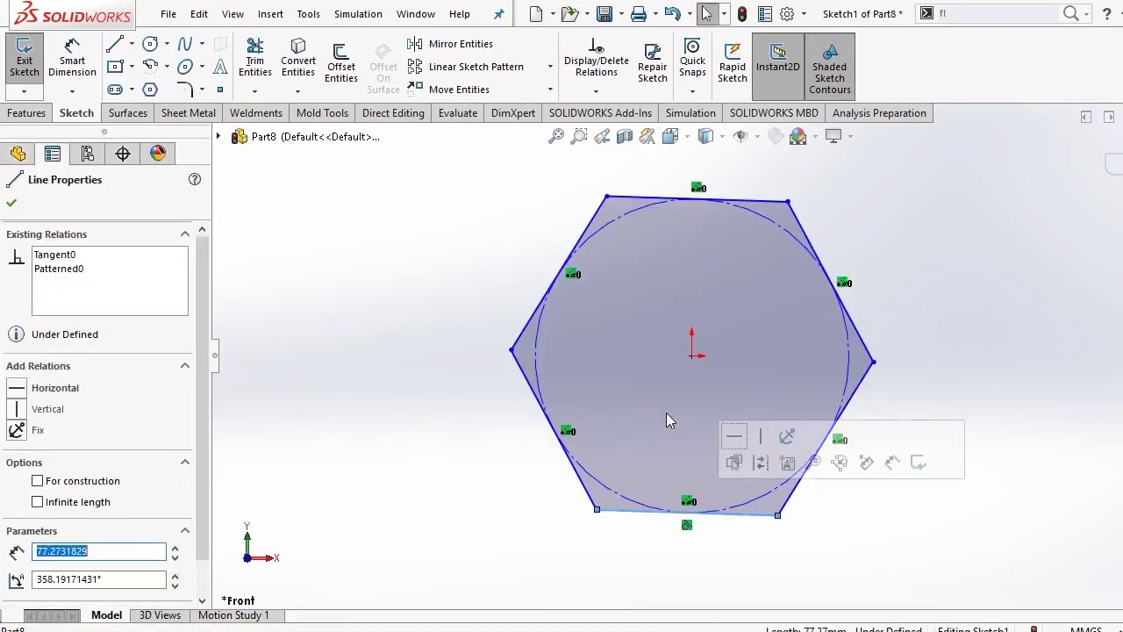
{"action": "left_click", "coordinate": [730, 436]}
{"action": "left_click", "coordinate": [436, 290]}
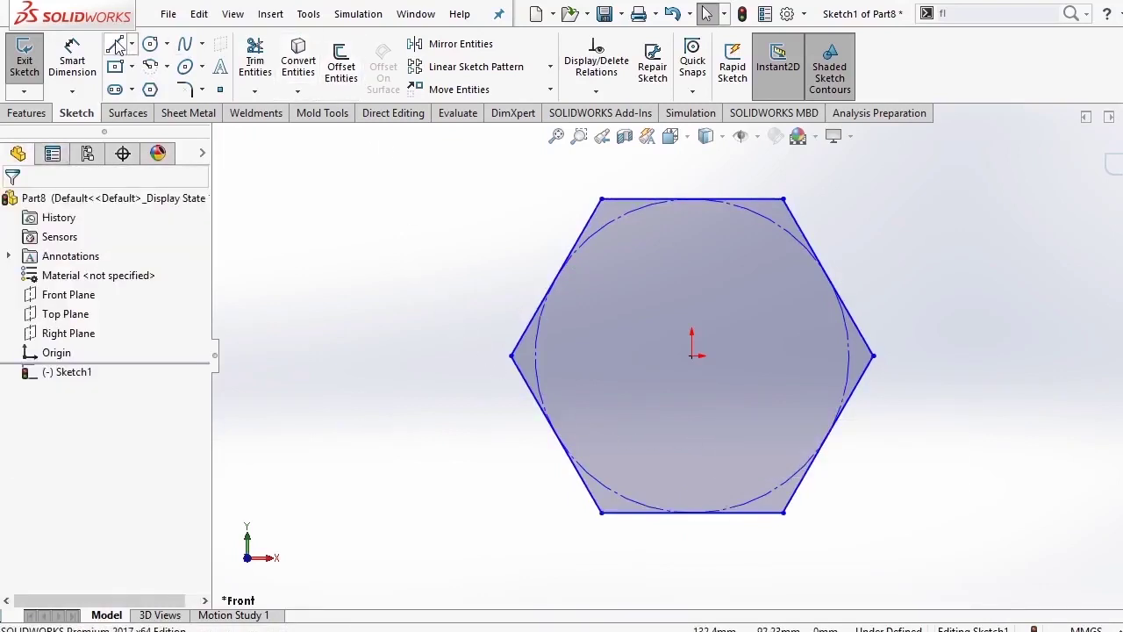
Dimension the hexagon's construction circle to Ø12 mm.
{"action": "left_click", "coordinate": [72, 61]}
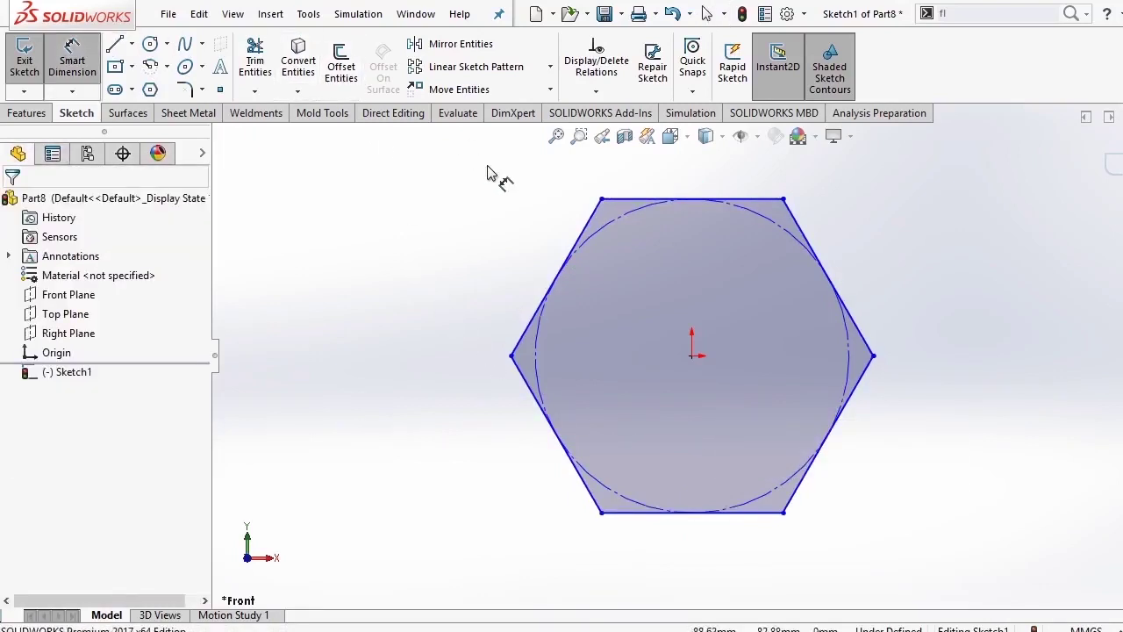
{"action": "left_click", "coordinate": [605, 224]}
{"action": "left_click", "coordinate": [495, 293]}
{"action": "type", "text": "12"}
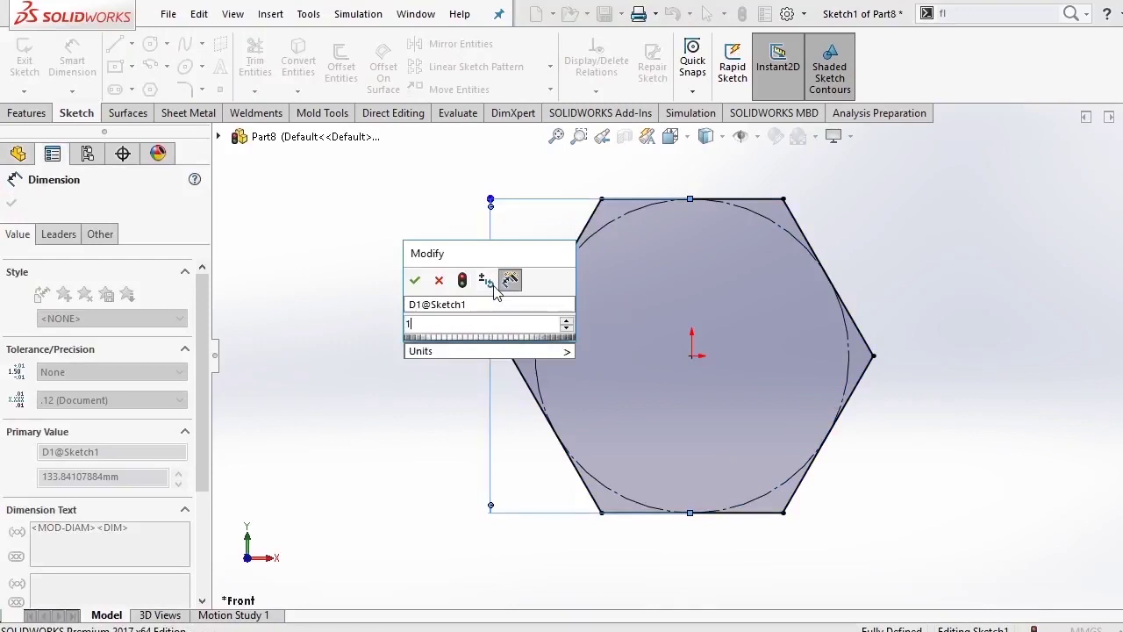
{"action": "key", "text": "Return"}
{"action": "left_click", "coordinate": [322, 321]}
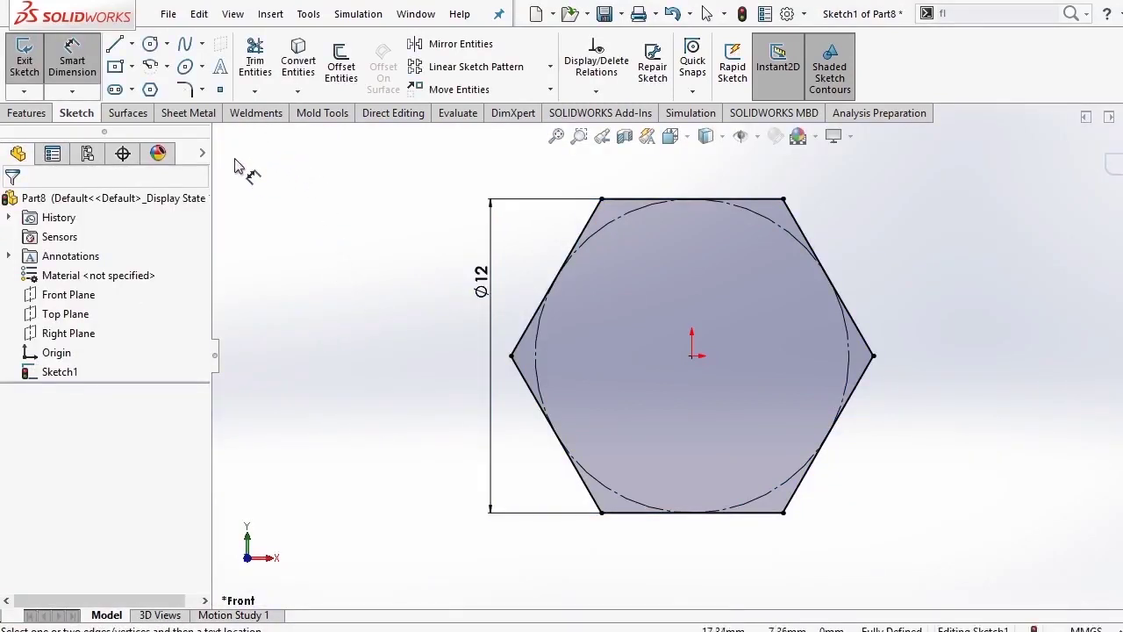
Offset the hexagon outline 2.76 mm inward to create an inner hexagon.
{"action": "left_click", "coordinate": [342, 66]}
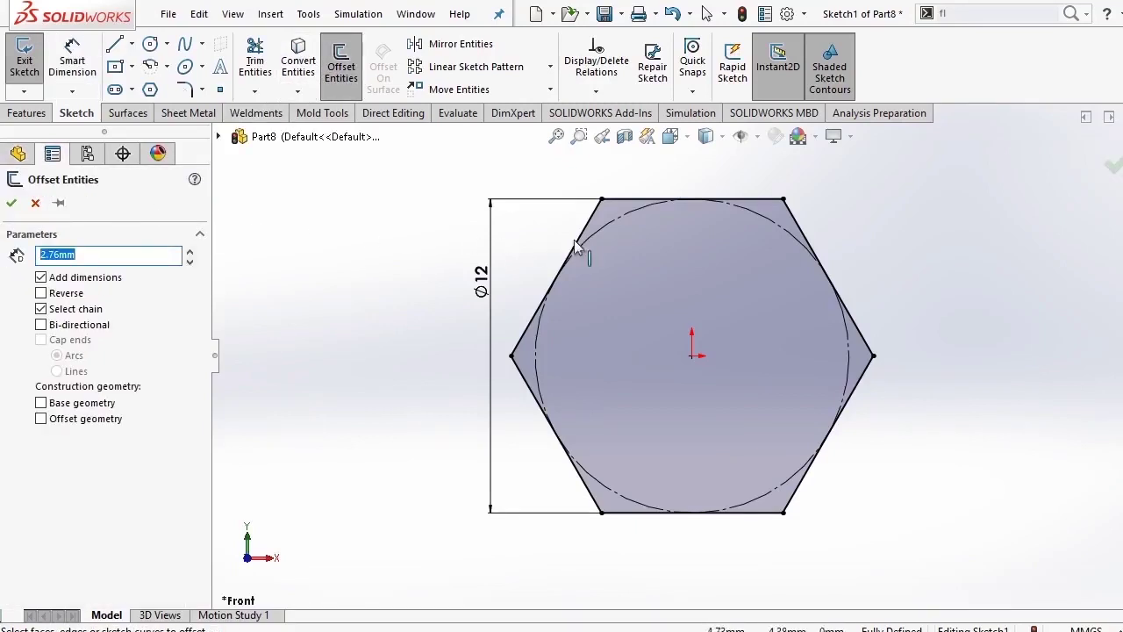
{"action": "left_click", "coordinate": [623, 202]}
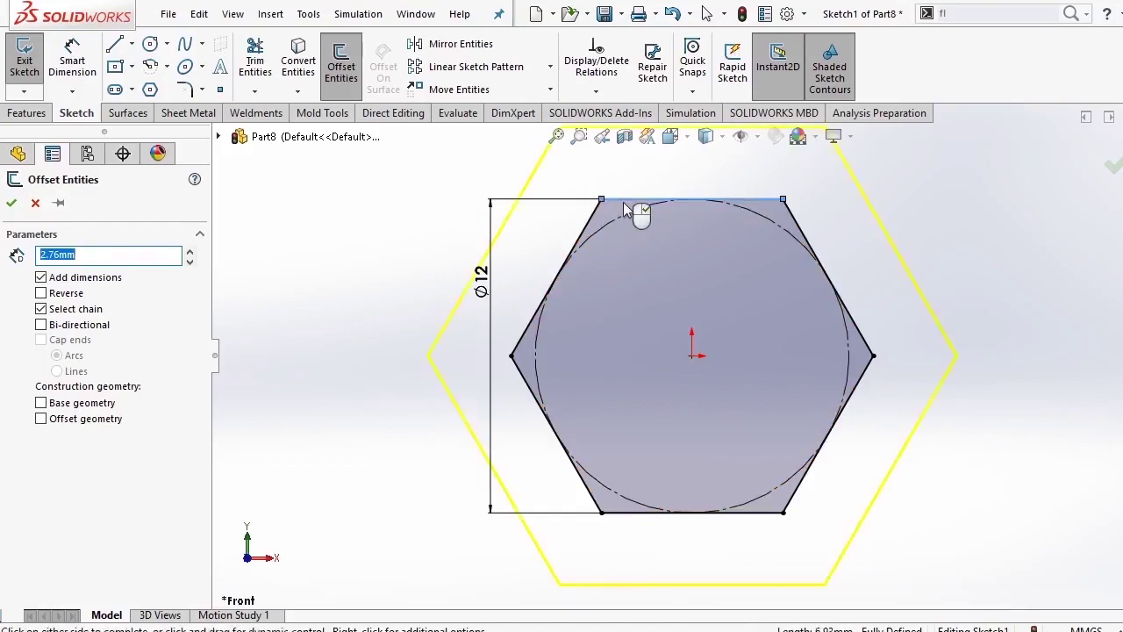
{"action": "left_click", "coordinate": [43, 294]}
{"action": "left_click", "coordinate": [11, 203]}
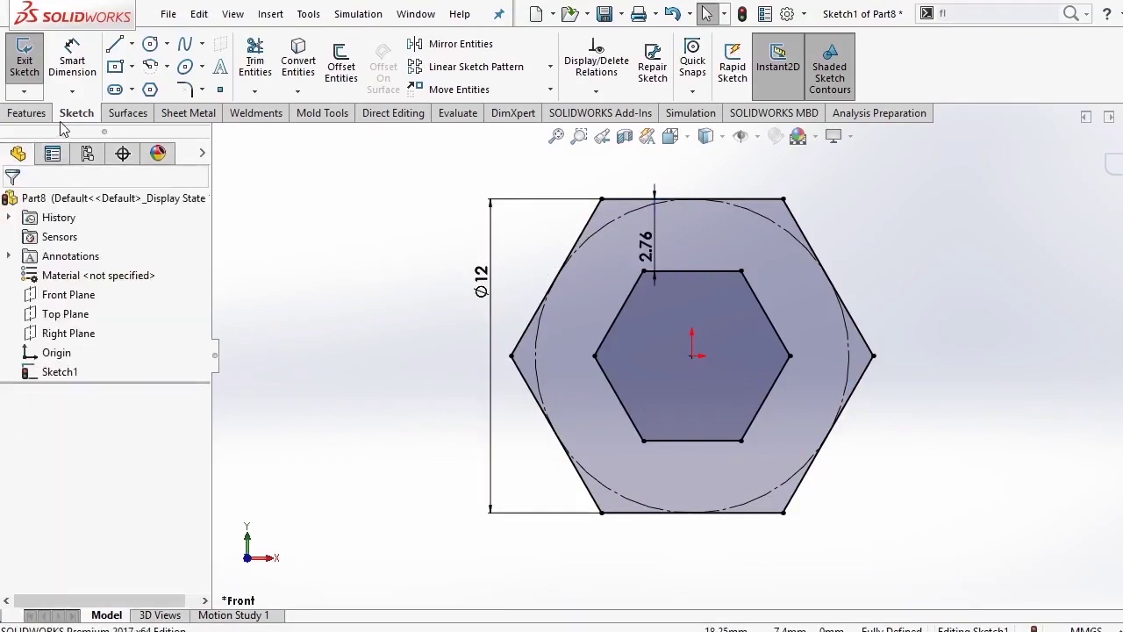
{"action": "left_click", "coordinate": [26, 112]}
Extrude the hexagon ring mid-plane to a 2.4 mm depth.
{"action": "left_click", "coordinate": [31, 66]}
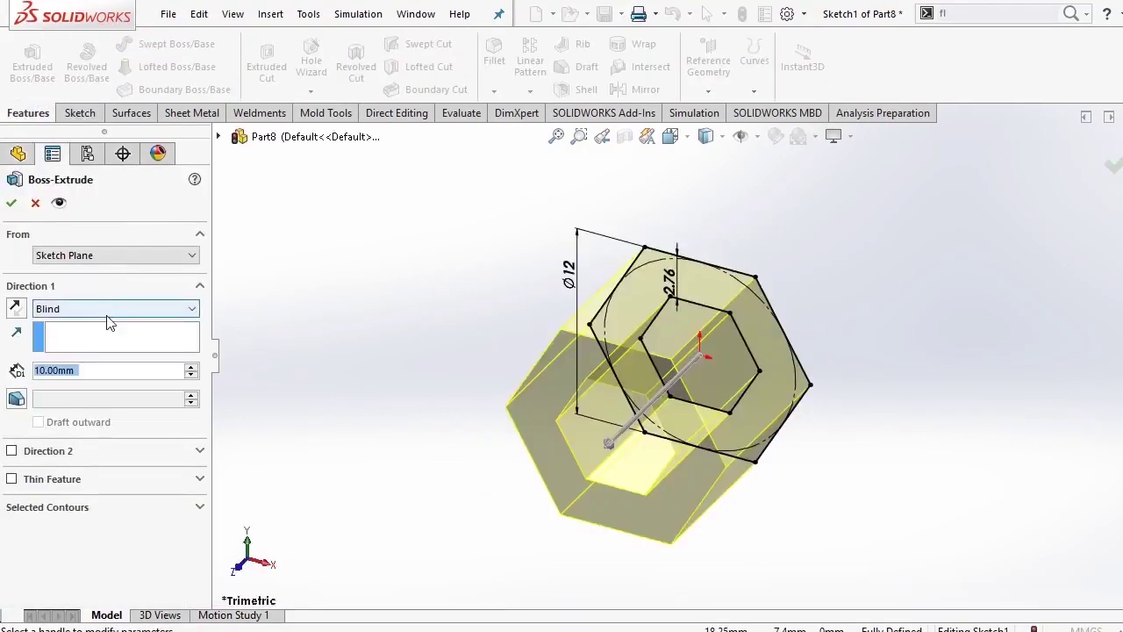
{"action": "left_click", "coordinate": [109, 310]}
{"action": "left_click", "coordinate": [111, 381]}
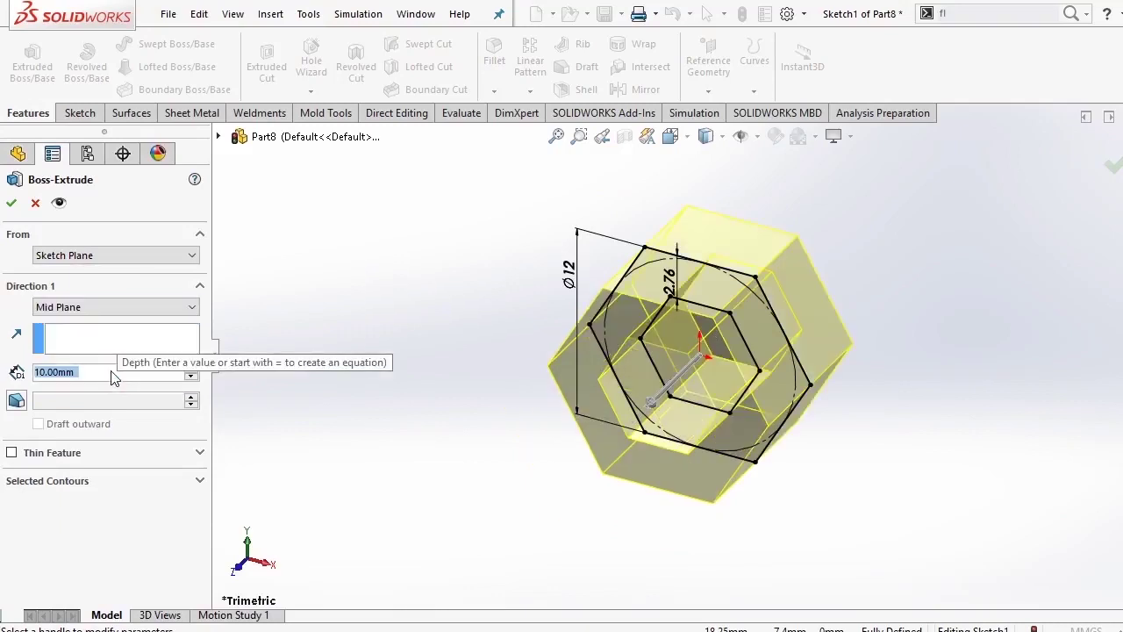
{"action": "type", "text": "2.4"}
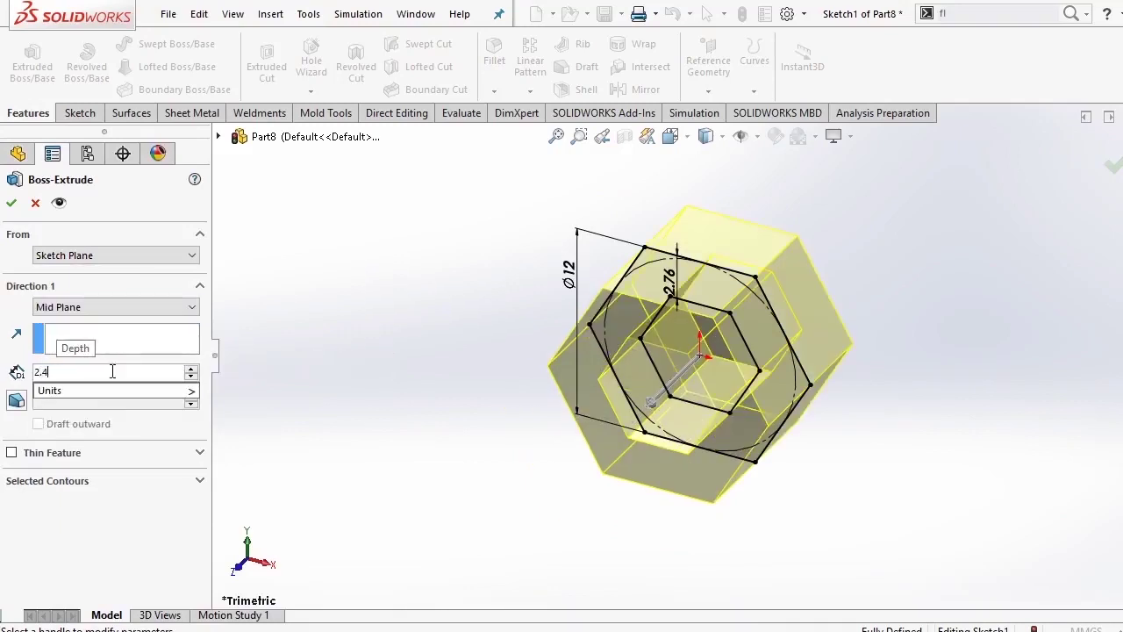
{"action": "key", "text": "Return"}
{"action": "left_click", "coordinate": [11, 203]}
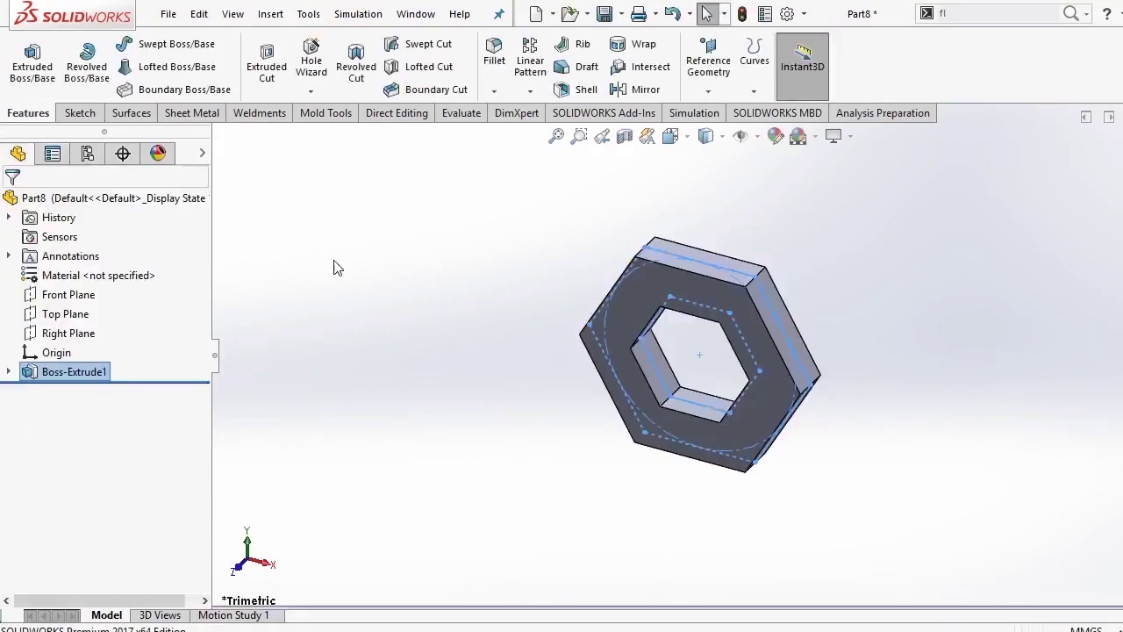
Face the part from the front and start a new sketch on the Front Plane.
{"action": "left_click", "coordinate": [671, 136]}
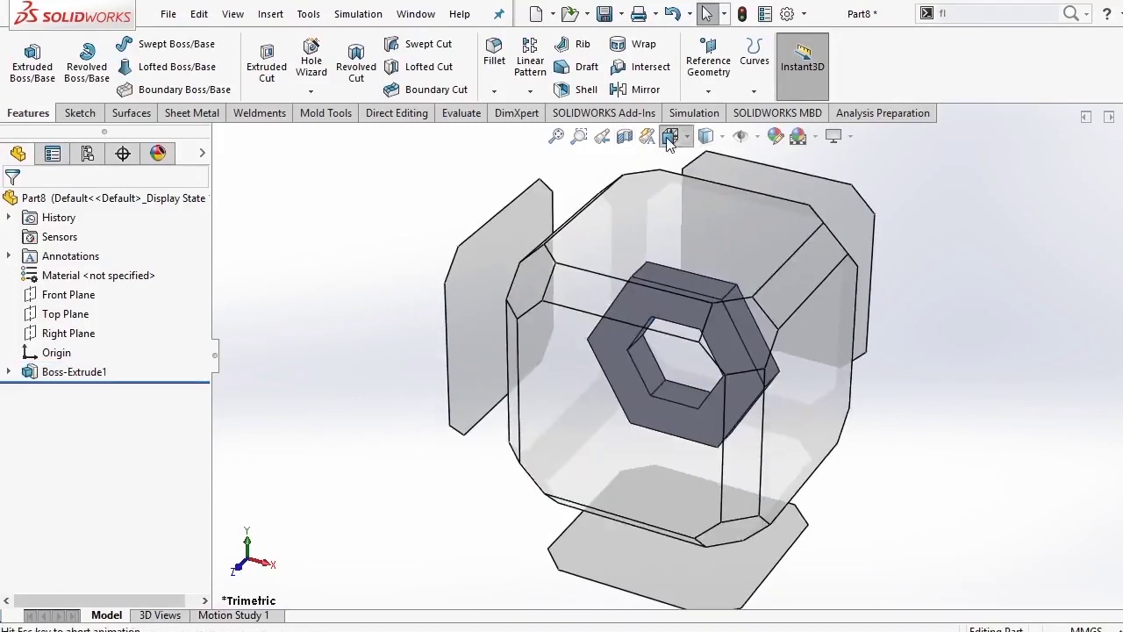
{"action": "key", "text": "ctrl+1"}
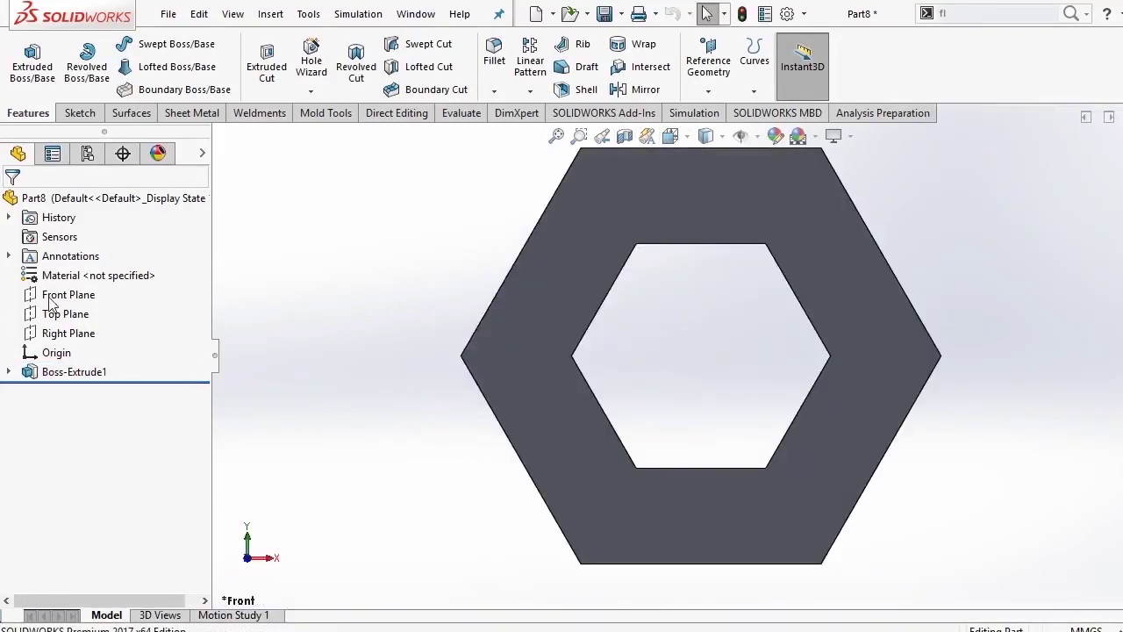
{"action": "left_click", "coordinate": [53, 296]}
{"action": "left_click", "coordinate": [64, 275]}
{"action": "mouse_move", "coordinate": [501, 329]}
{"action": "middle_mouse_down"}
{"action": "mouse_move", "coordinate": [476, 384]}
{"action": "mouse_move", "coordinate": [707, 179]}
{"action": "middle_mouse_up"}
In front view, draw a slanted line from an inner hexagon corner to the outer corner.
{"action": "left_click", "coordinate": [671, 136]}
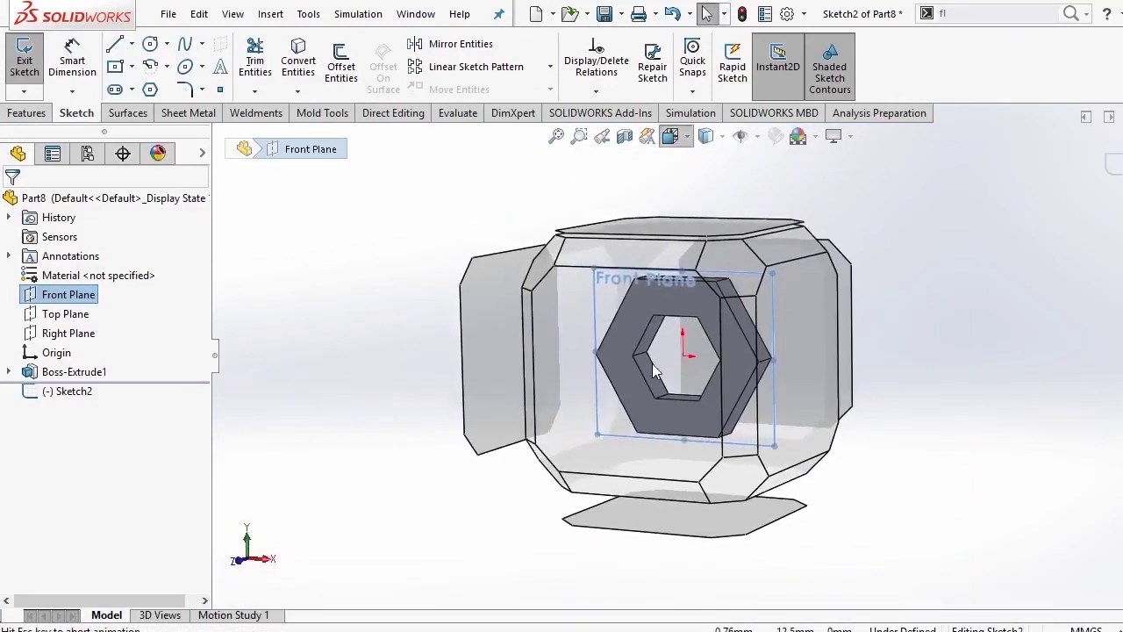
{"action": "left_click", "coordinate": [652, 363]}
{"action": "left_click", "coordinate": [130, 43]}
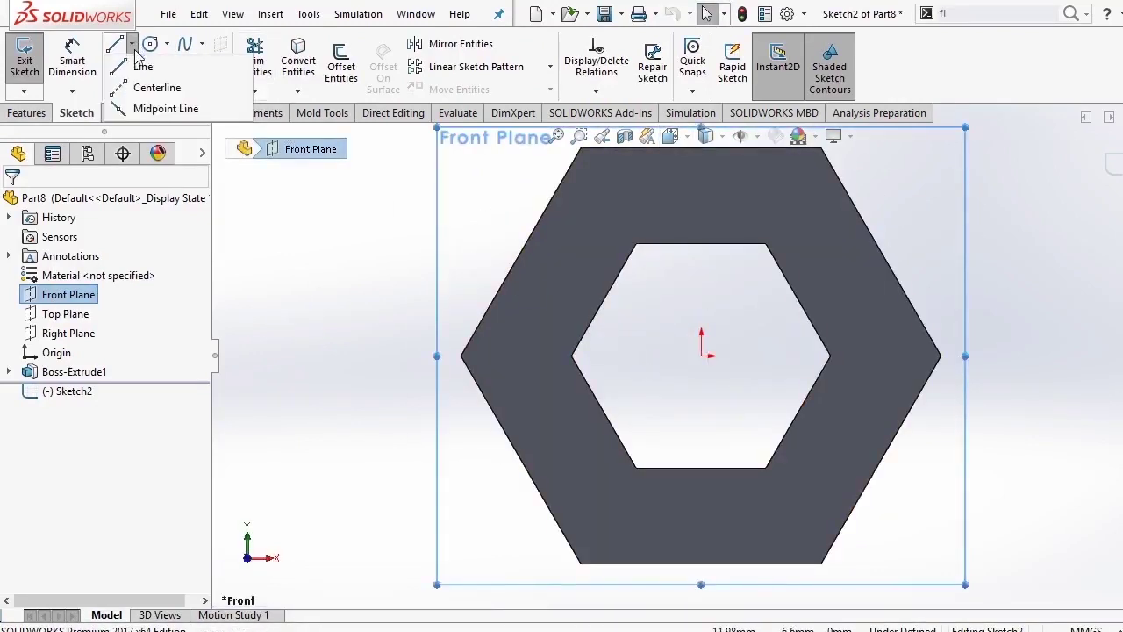
{"action": "left_click", "coordinate": [141, 63]}
{"action": "left_click", "coordinate": [766, 244]}
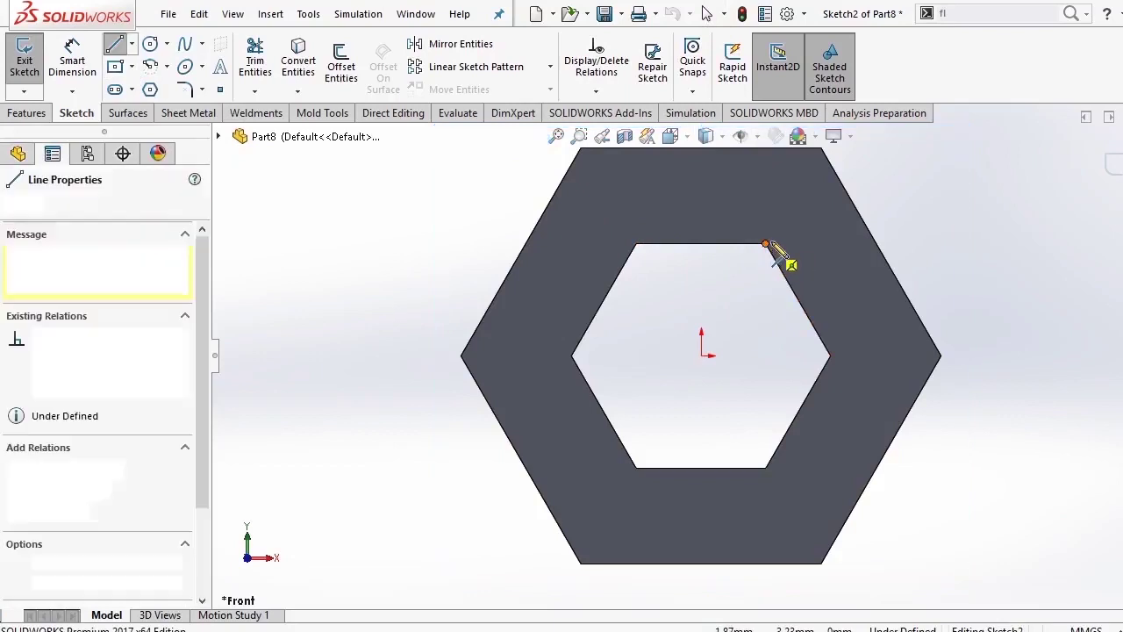
{"action": "scroll", "coordinate": [773, 247], "scroll_direction": "up", "scroll_amount": 2}
{"action": "left_click", "coordinate": [784, 212]}
{"action": "right_click", "coordinate": [839, 187]}
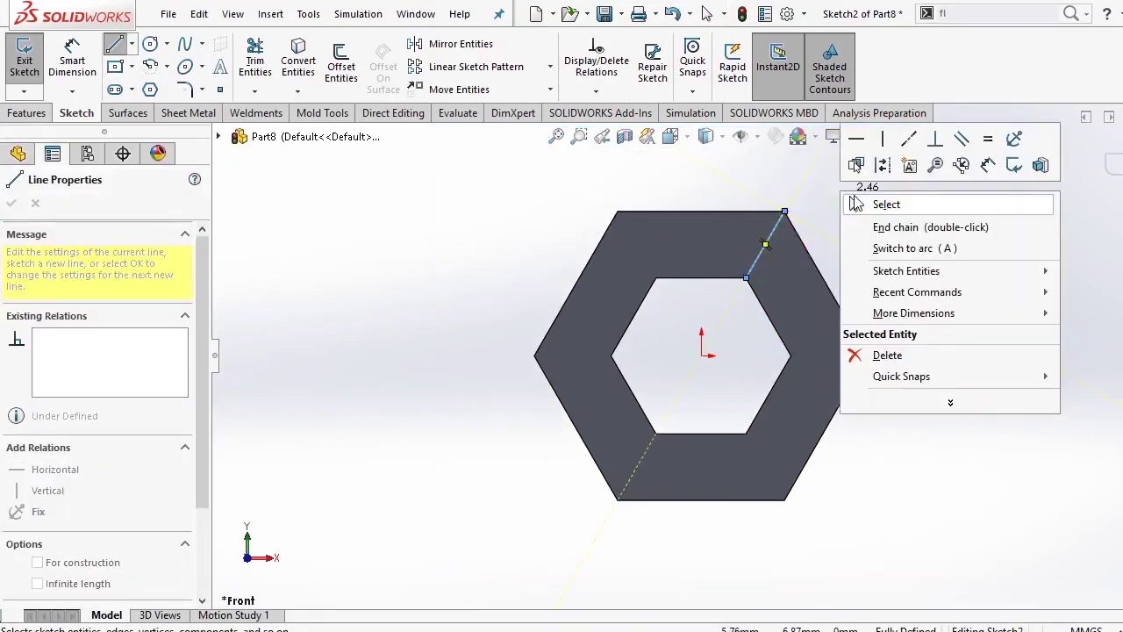
{"action": "left_click", "coordinate": [864, 202]}
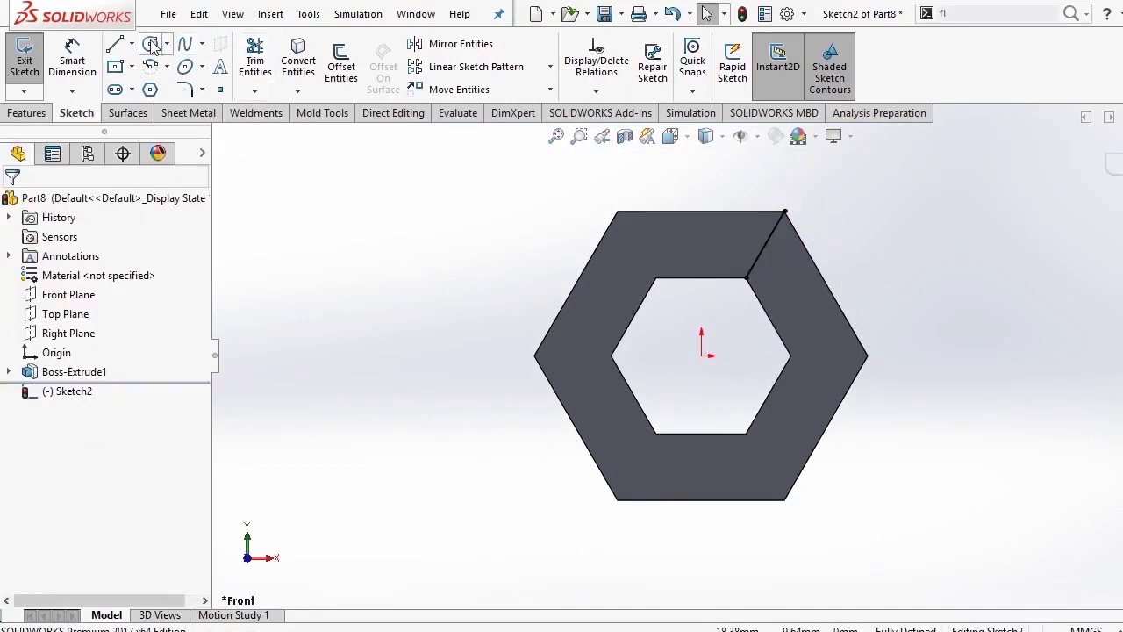
Draw a second slanted line from the inner hexagon's right corner to the outer edge.
{"action": "left_click", "coordinate": [123, 46]}
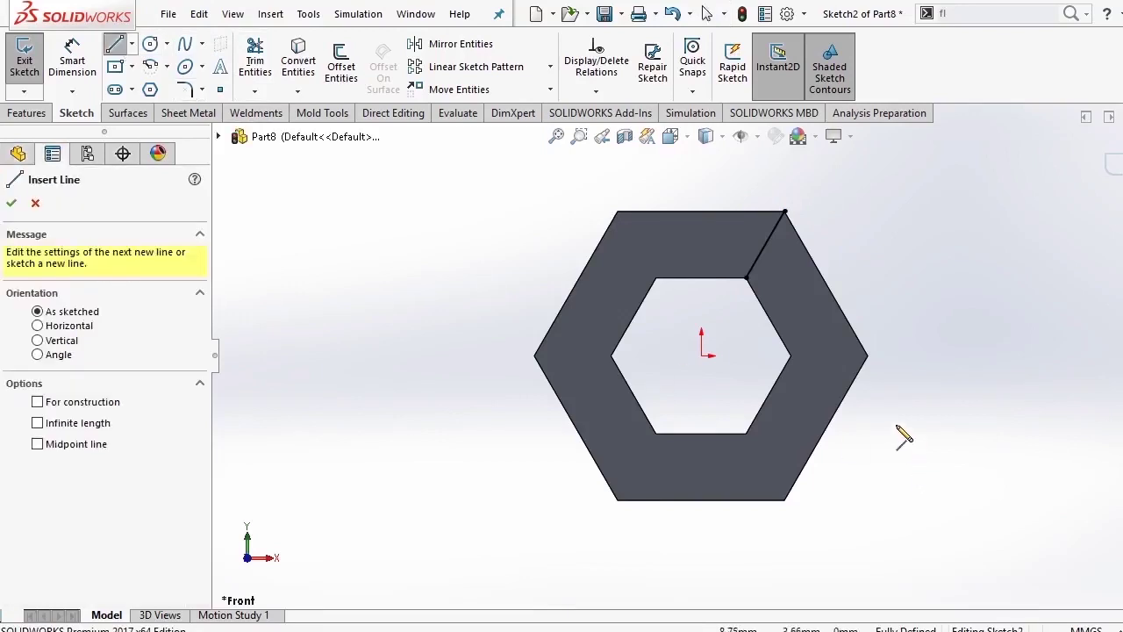
{"action": "left_click", "coordinate": [790, 356]}
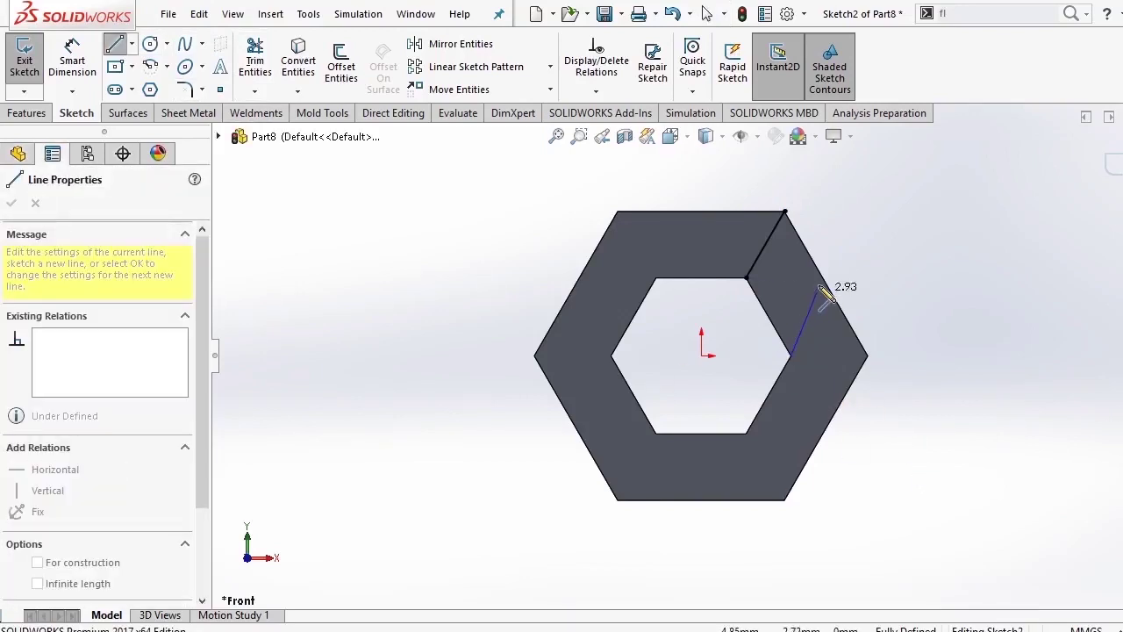
{"action": "left_click", "coordinate": [819, 272]}
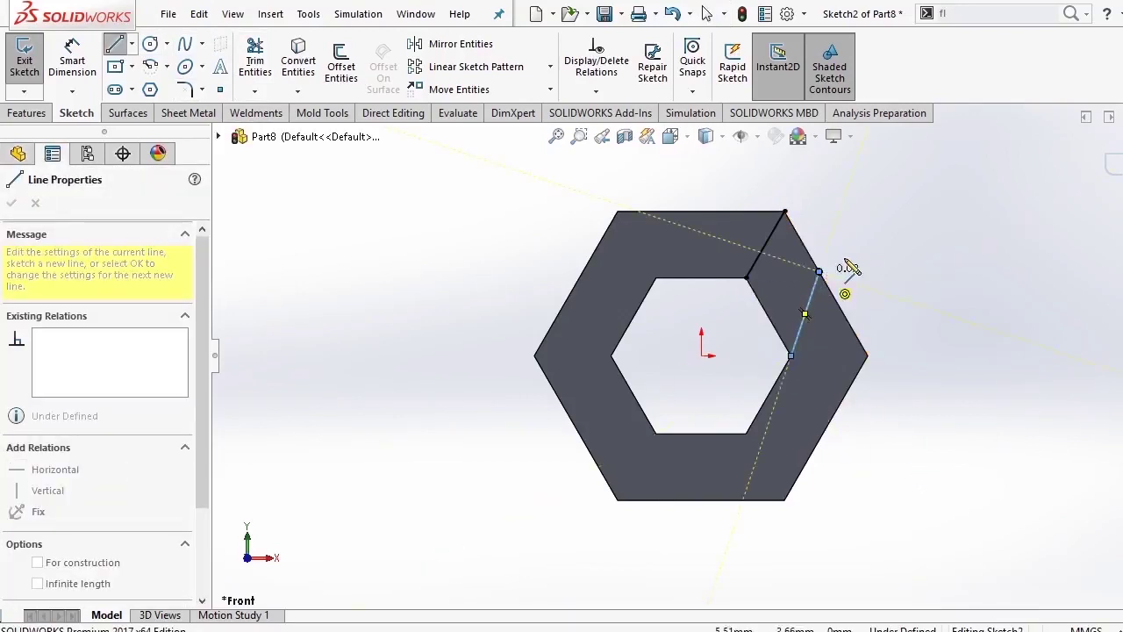
{"action": "right_click", "coordinate": [889, 285]}
{"action": "left_click", "coordinate": [896, 262]}
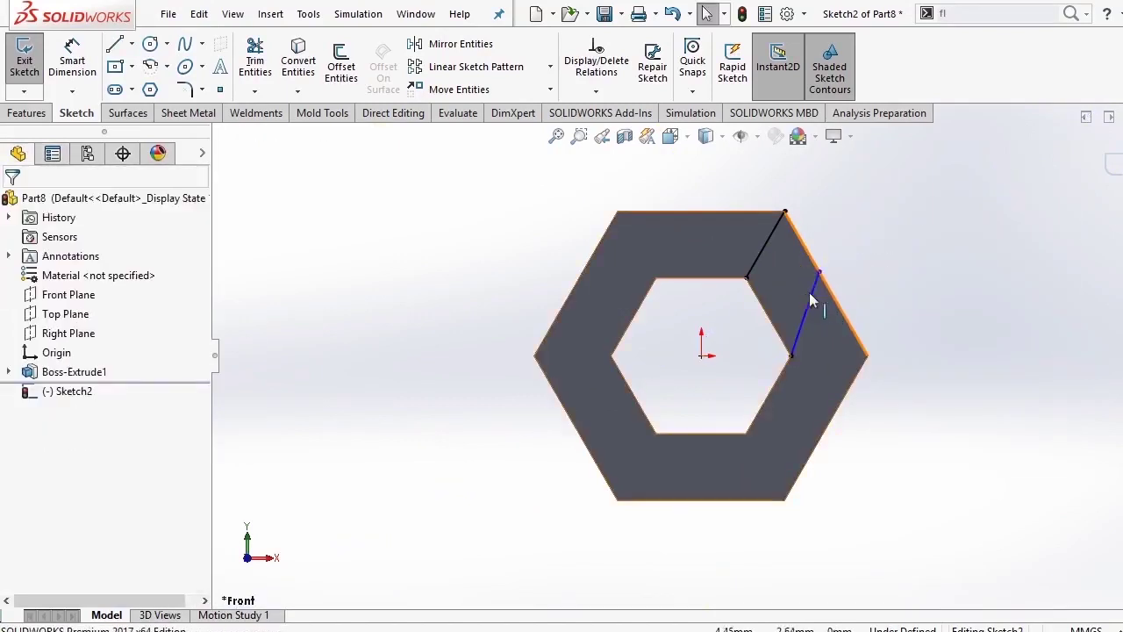
Make the two slanted lines parallel and convert the adjacent hexagon edges into the sketch.
{"action": "left_click", "coordinate": [809, 292]}
{"action": "left_click", "coordinate": [770, 233], "text": "ctrl"}
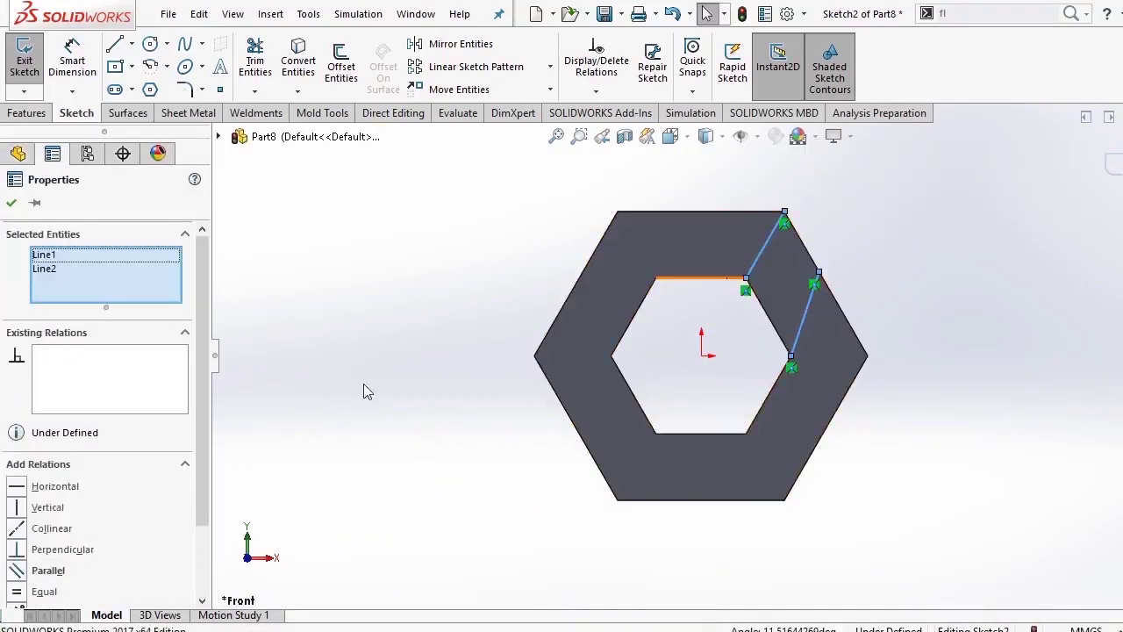
{"action": "left_click", "coordinate": [48, 572]}
{"action": "left_click", "coordinate": [293, 430]}
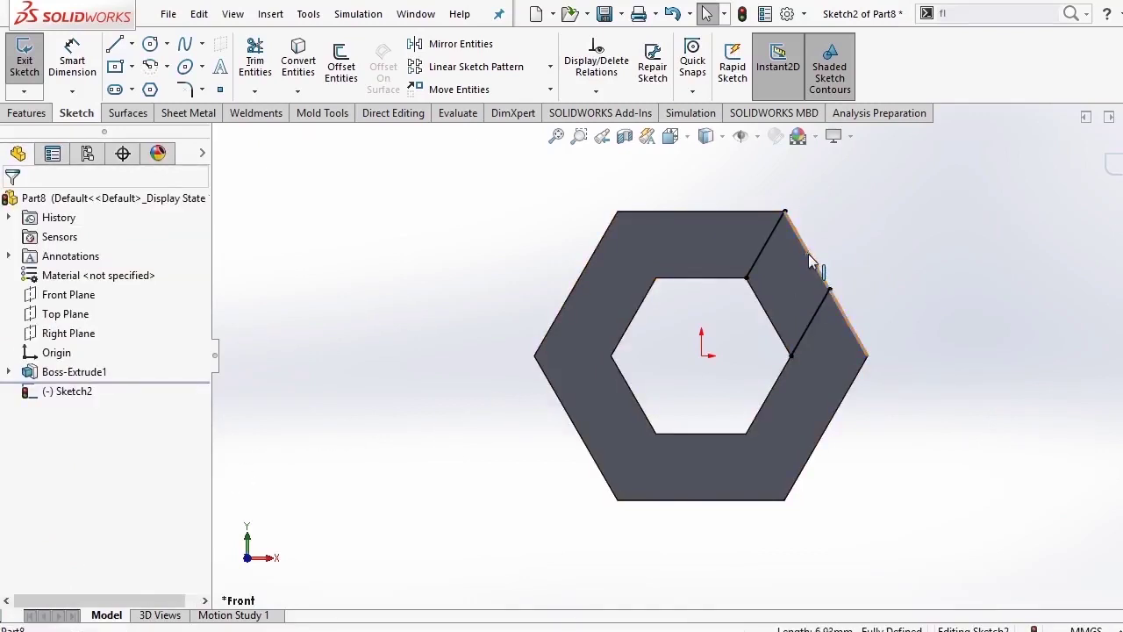
{"action": "left_click", "coordinate": [765, 321]}
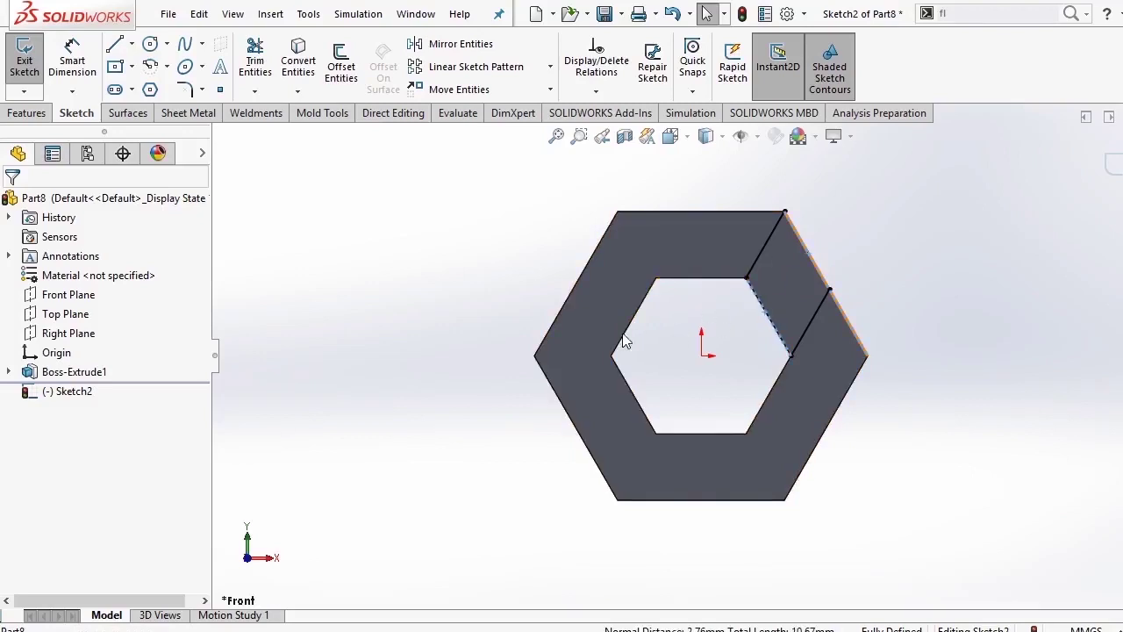
{"action": "left_click", "coordinate": [298, 63]}
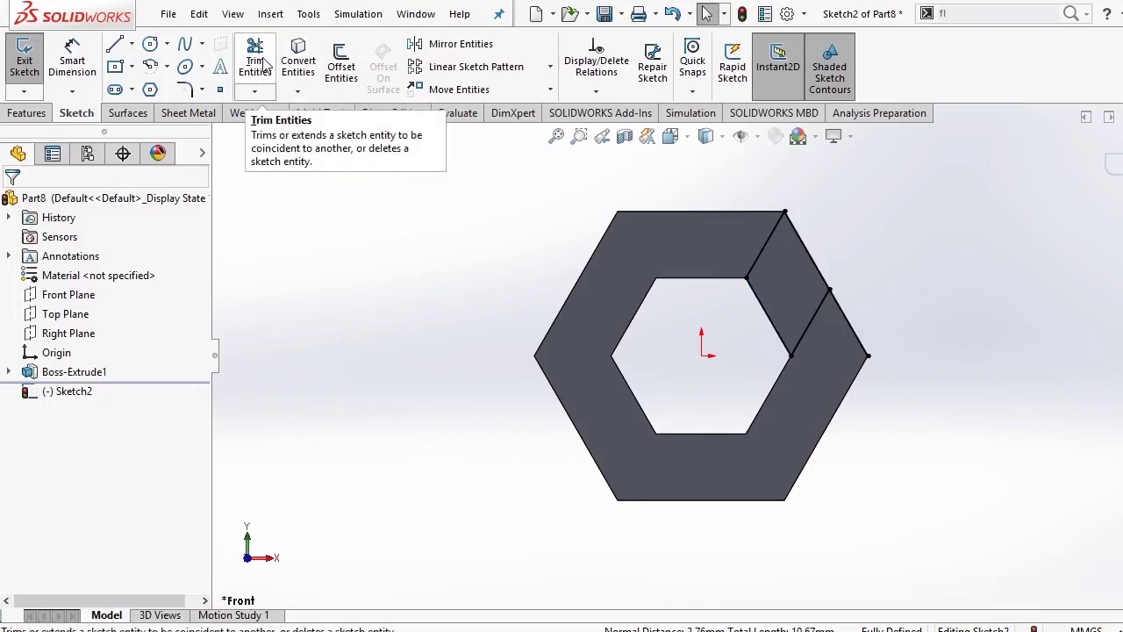
Draw a vertical centerline from the origin up to the hexagon's top edge.
{"action": "left_click", "coordinate": [256, 63]}
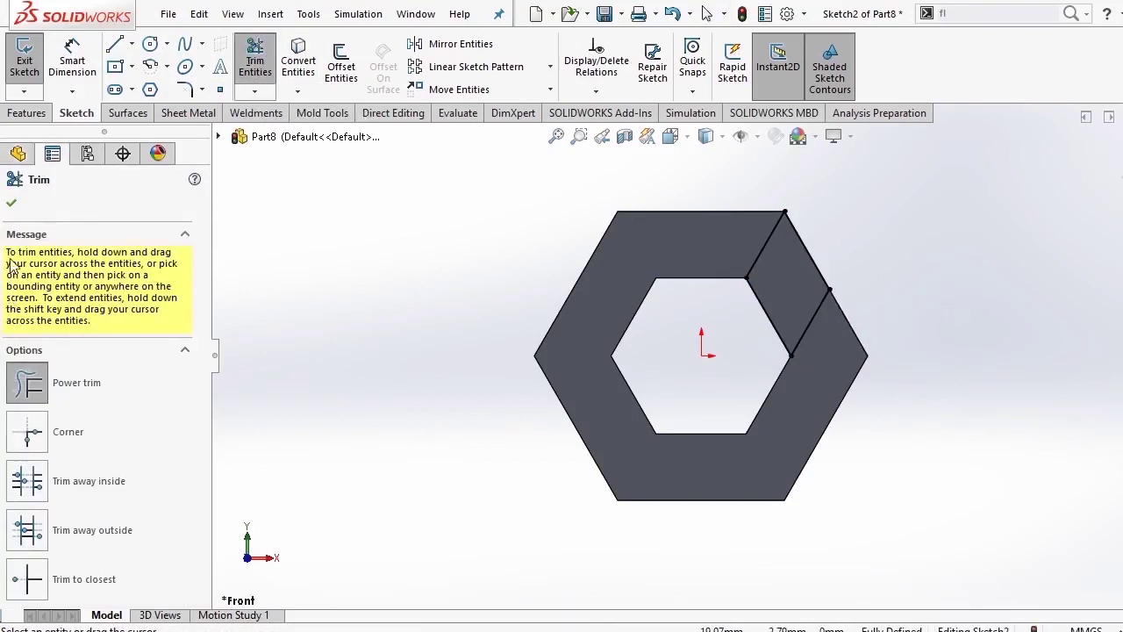
{"action": "left_click", "coordinate": [12, 204]}
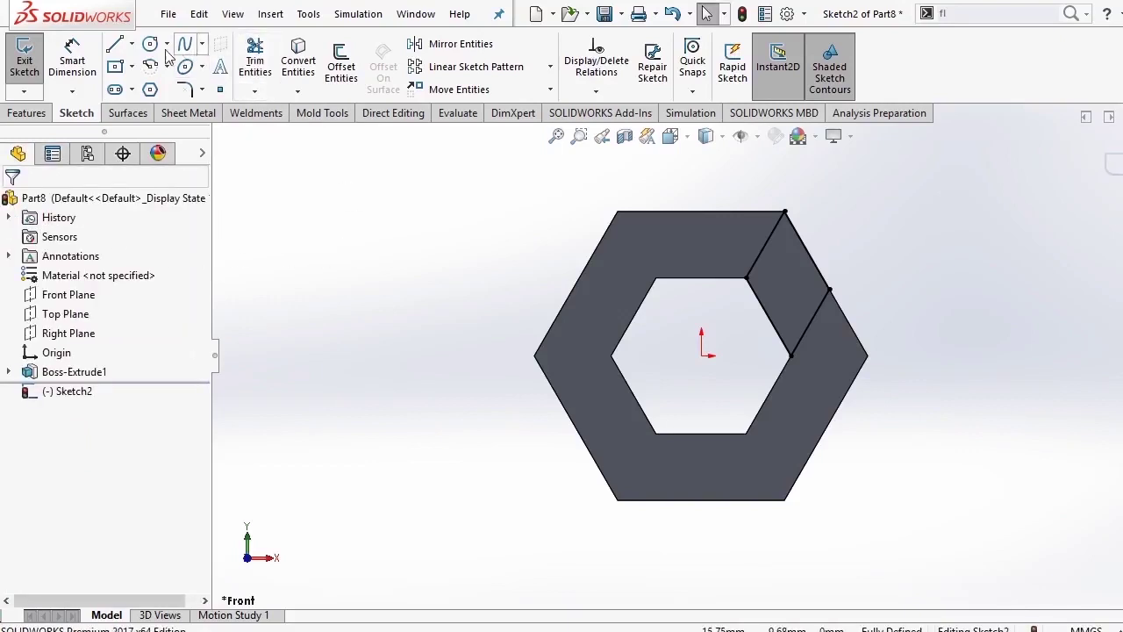
{"action": "left_click", "coordinate": [133, 45]}
{"action": "left_click", "coordinate": [144, 87]}
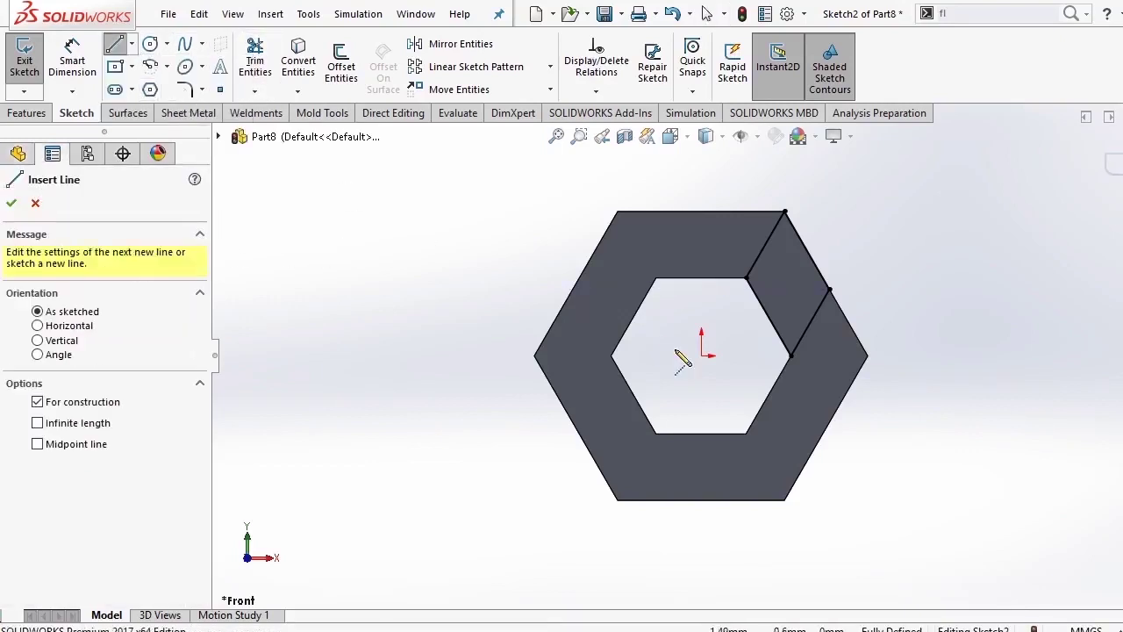
{"action": "left_click", "coordinate": [701, 355]}
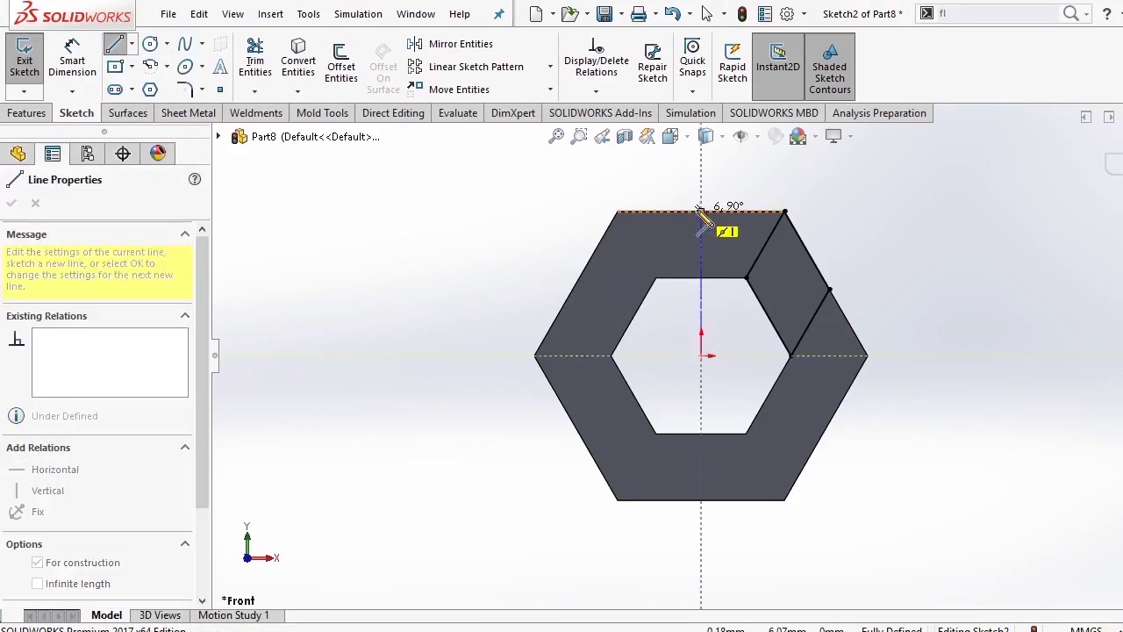
{"action": "left_click", "coordinate": [701, 212]}
{"action": "right_click", "coordinate": [335, 237]}
{"action": "left_click", "coordinate": [378, 246]}
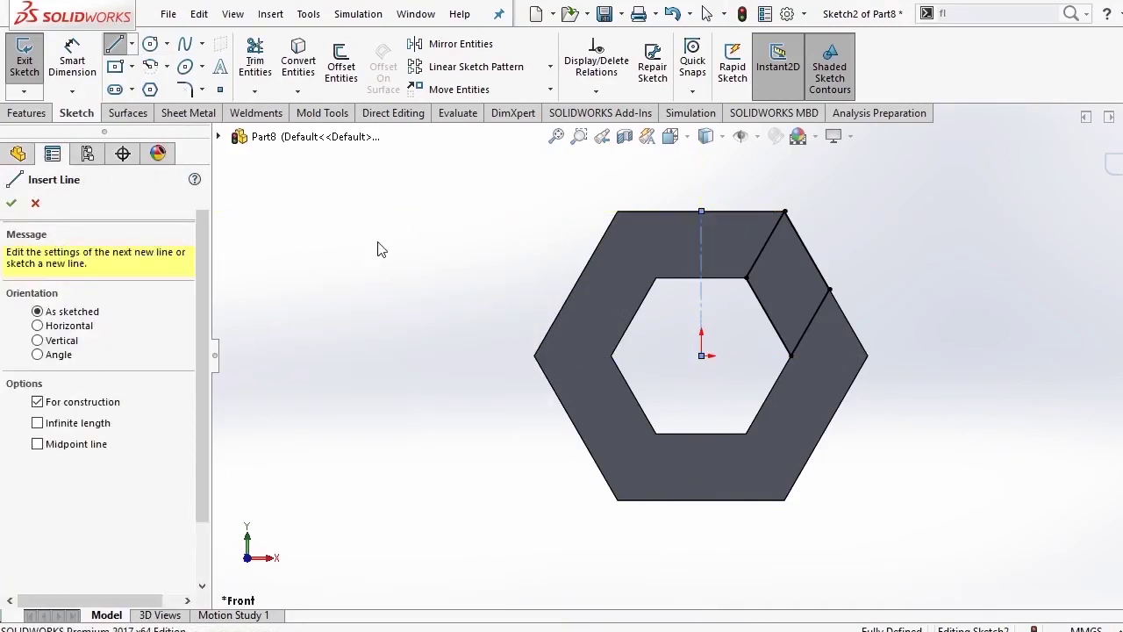
{"action": "key", "text": "Escape"}
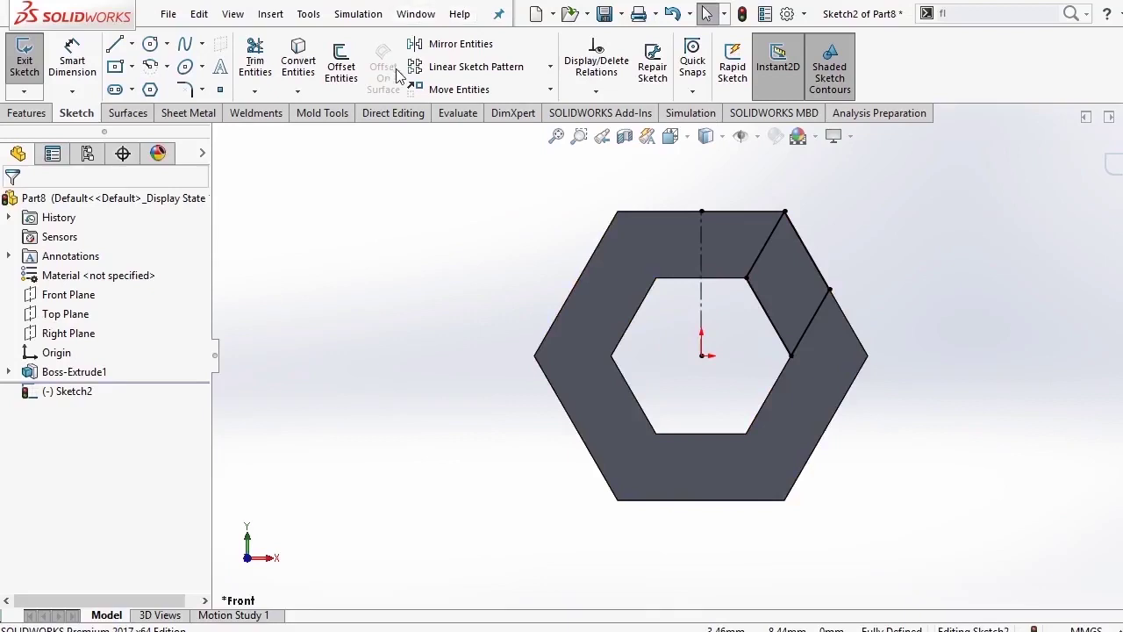
Mirror the four upper-right section lines across the vertical centerline, then exit the sketch.
{"action": "left_click", "coordinate": [447, 44]}
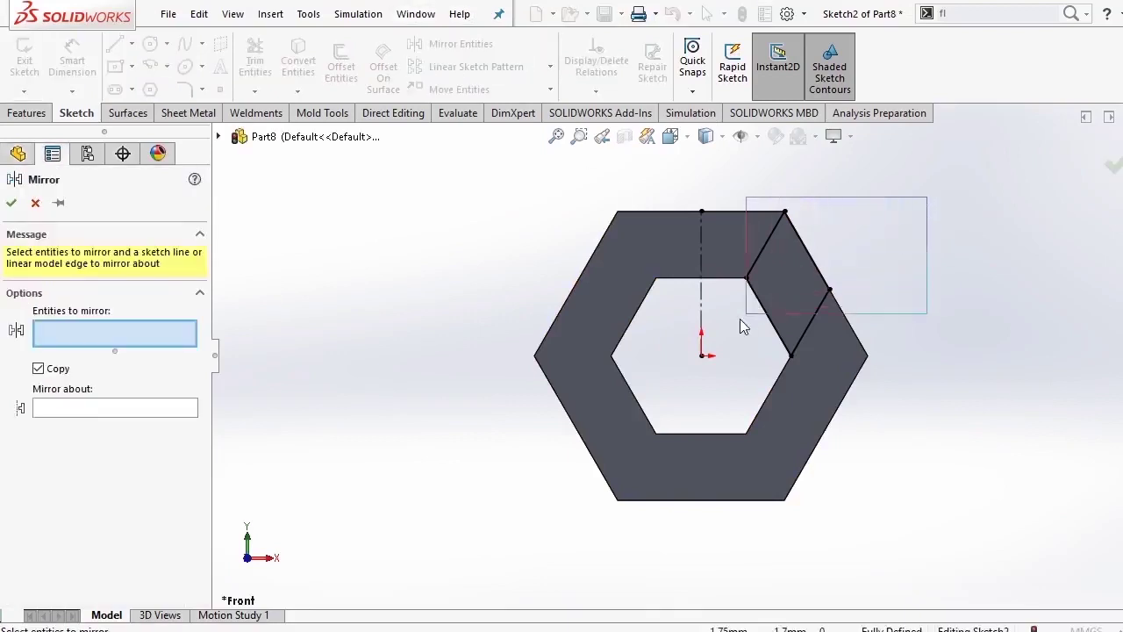
{"action": "left_click_drag", "start_coordinate": [754, 368], "coordinate": [744, 373]}
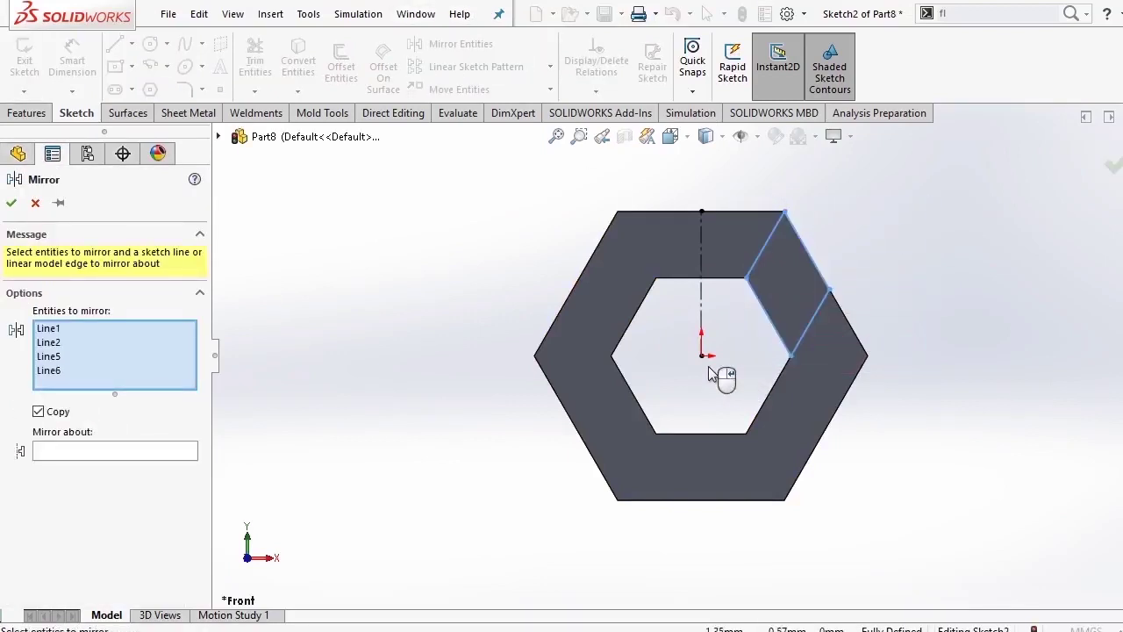
{"action": "left_click", "coordinate": [182, 452]}
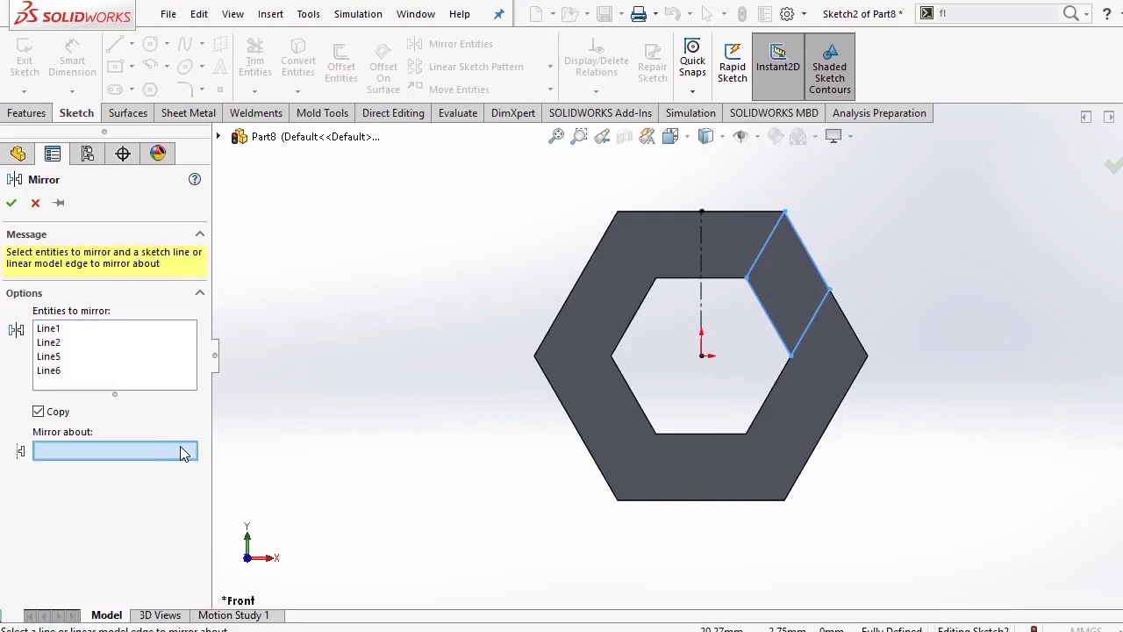
{"action": "left_click", "coordinate": [700, 270]}
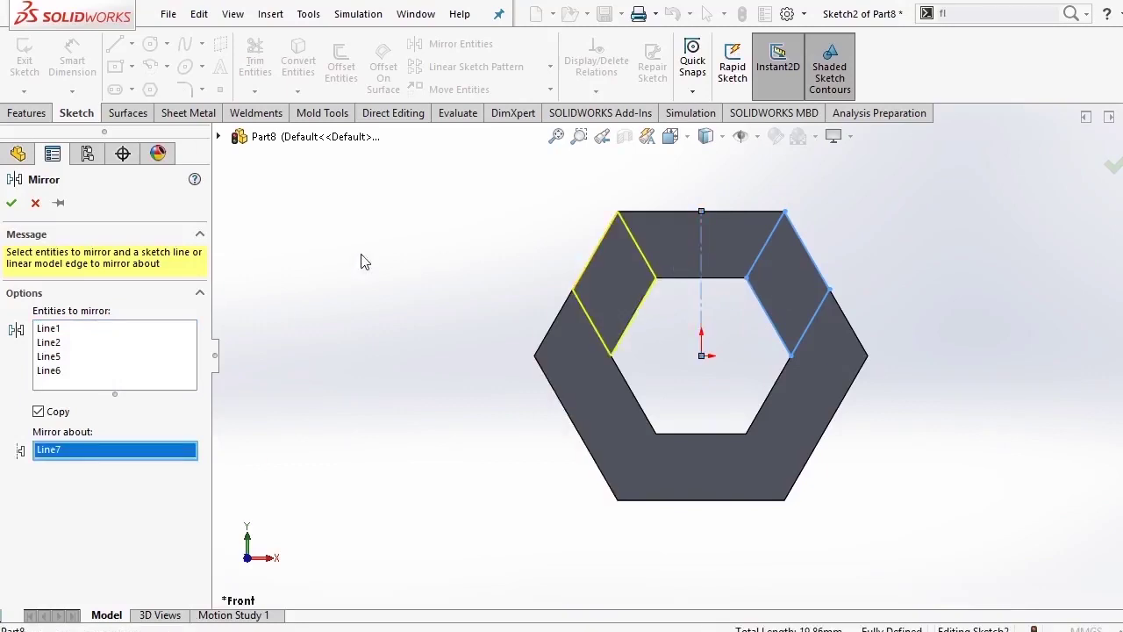
{"action": "left_click", "coordinate": [12, 203]}
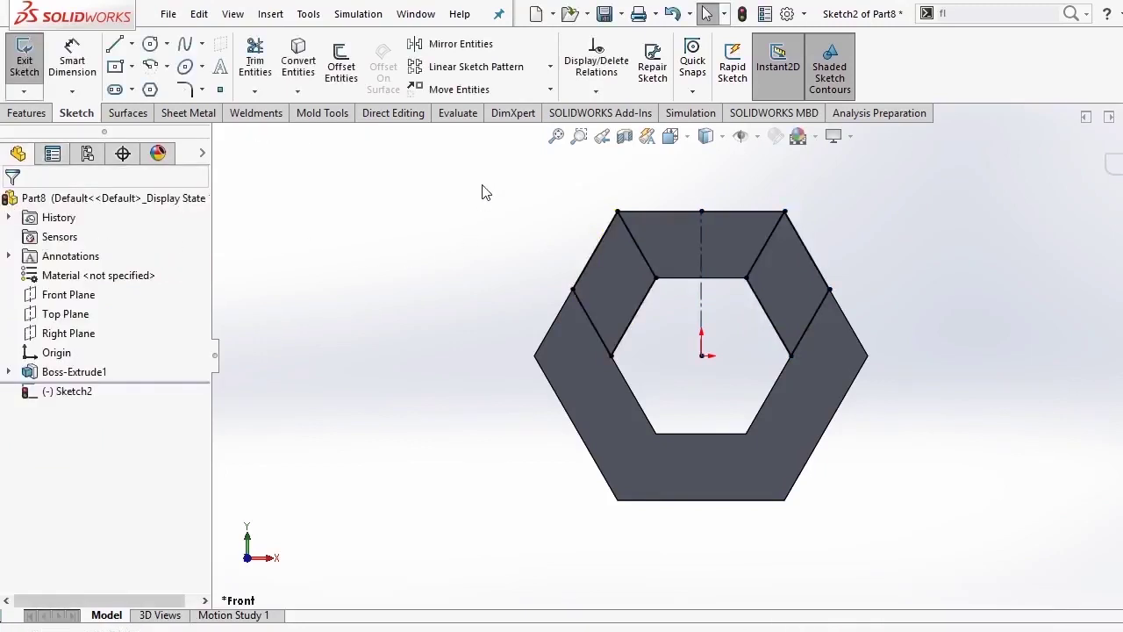
{"action": "middle_click_drag", "start_coordinate": [487, 194], "coordinate": [476, 234]}
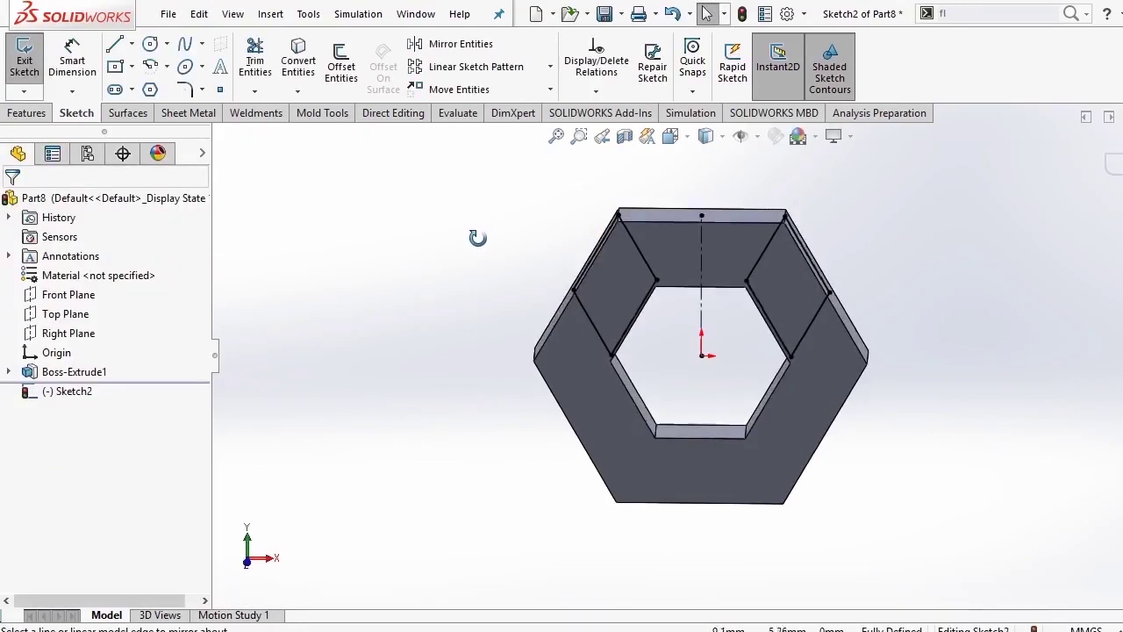
{"action": "left_click", "coordinate": [1114, 163]}
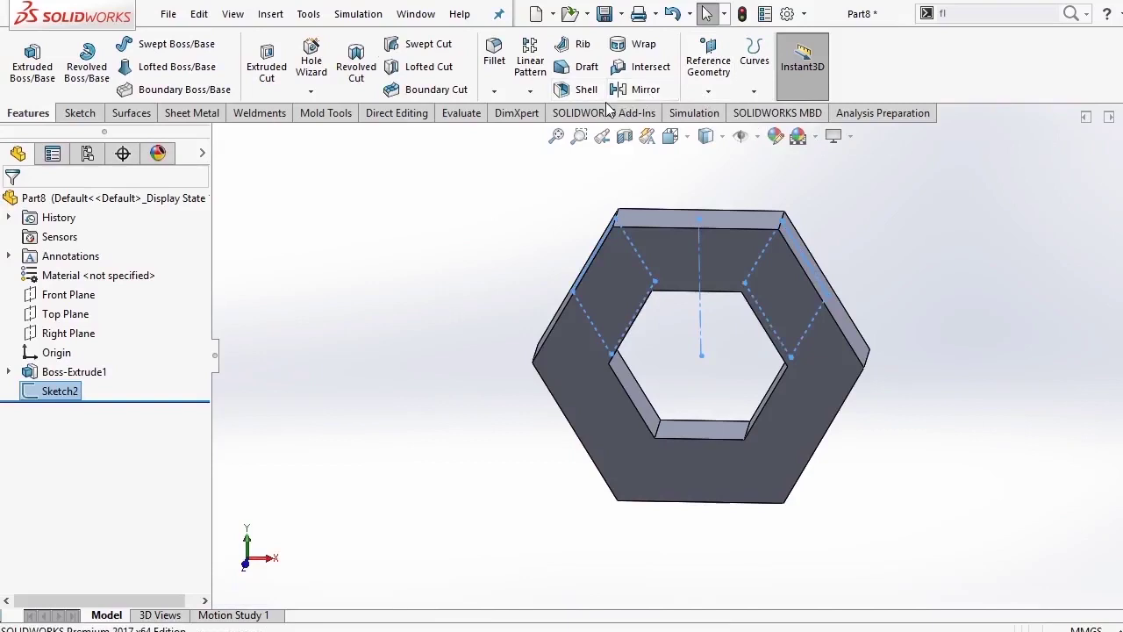
Start a fillet and select the six outer edges of the hexagon link.
{"action": "left_click", "coordinate": [494, 93]}
{"action": "left_click", "coordinate": [518, 112]}
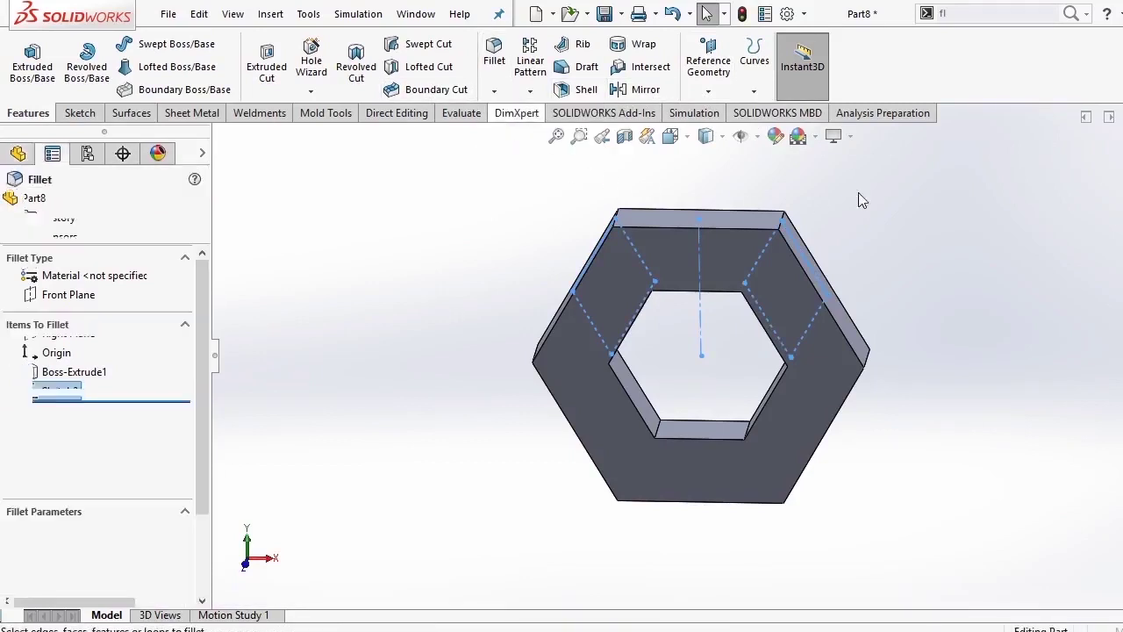
{"action": "left_click", "coordinate": [789, 221]}
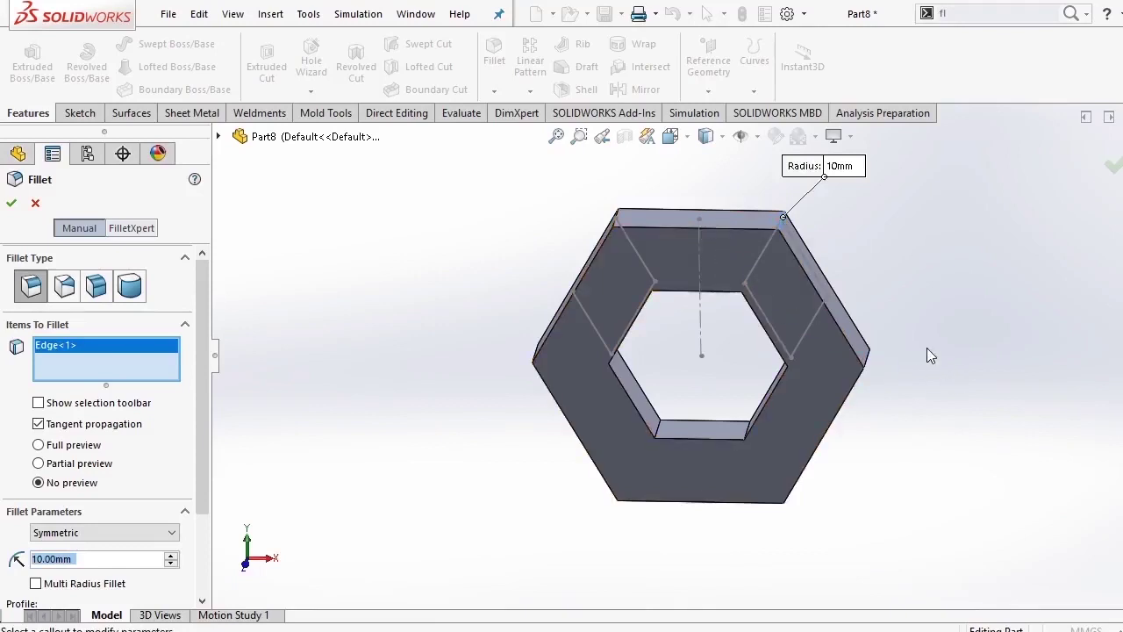
{"action": "mouse_move", "coordinate": [928, 353]}
{"action": "middle_mouse_down"}
{"action": "mouse_move", "coordinate": [848, 337]}
{"action": "mouse_move", "coordinate": [894, 304]}
{"action": "middle_mouse_up"}
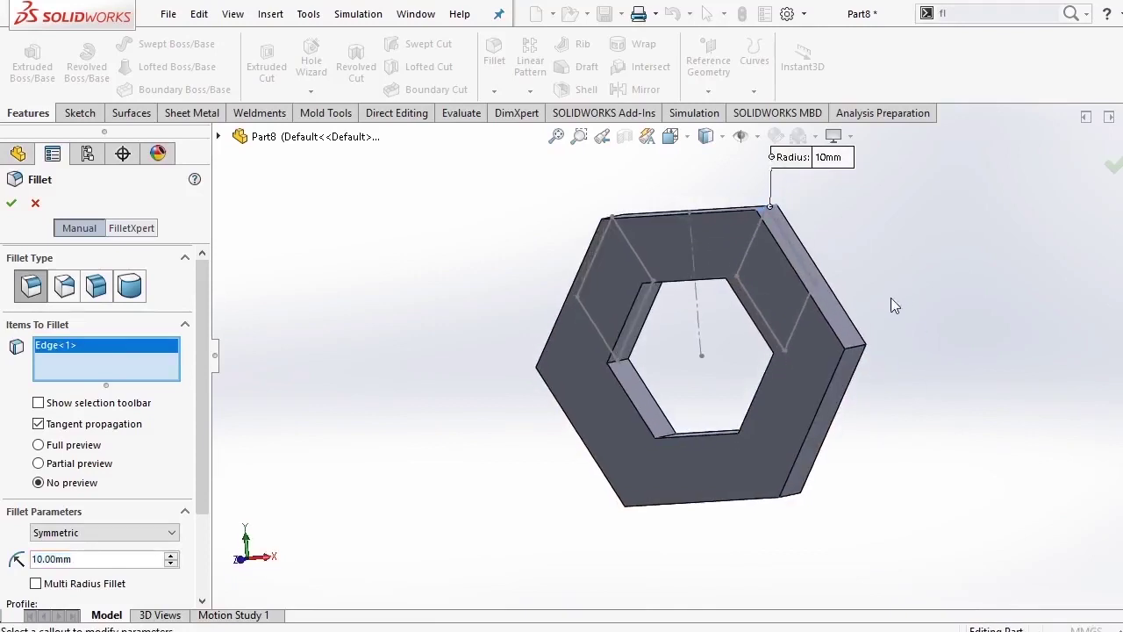
{"action": "left_click", "coordinate": [865, 346]}
{"action": "left_click", "coordinate": [781, 488]}
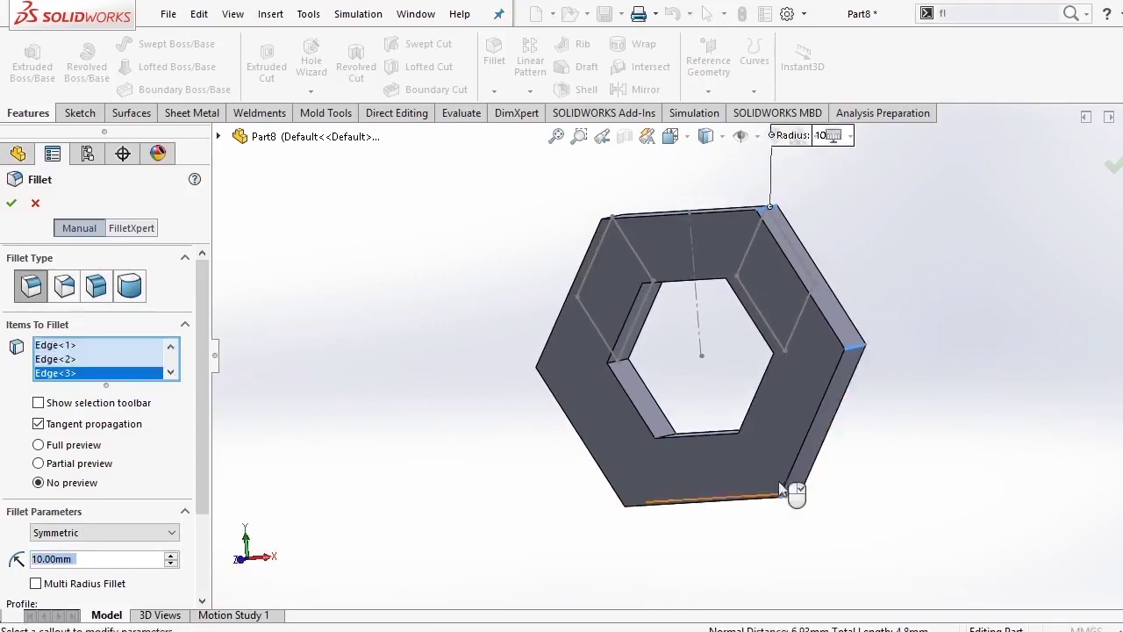
{"action": "mouse_move", "coordinate": [781, 488]}
{"action": "middle_mouse_down"}
{"action": "mouse_move", "coordinate": [709, 375]}
{"action": "mouse_move", "coordinate": [645, 471]}
{"action": "middle_mouse_up"}
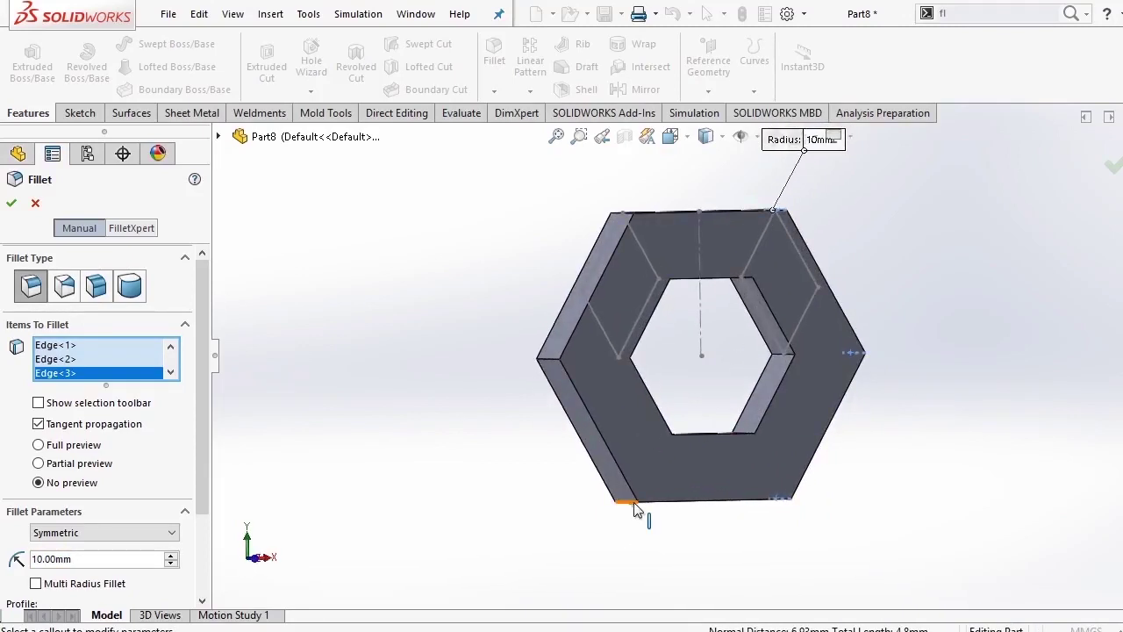
{"action": "left_click", "coordinate": [629, 502]}
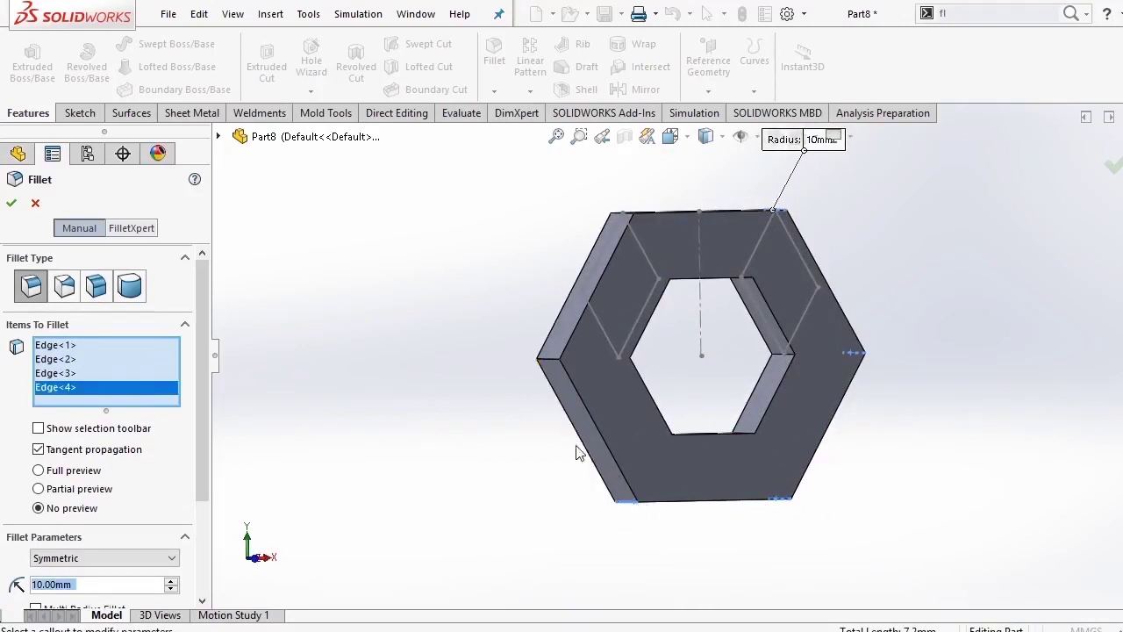
{"action": "left_click", "coordinate": [541, 368]}
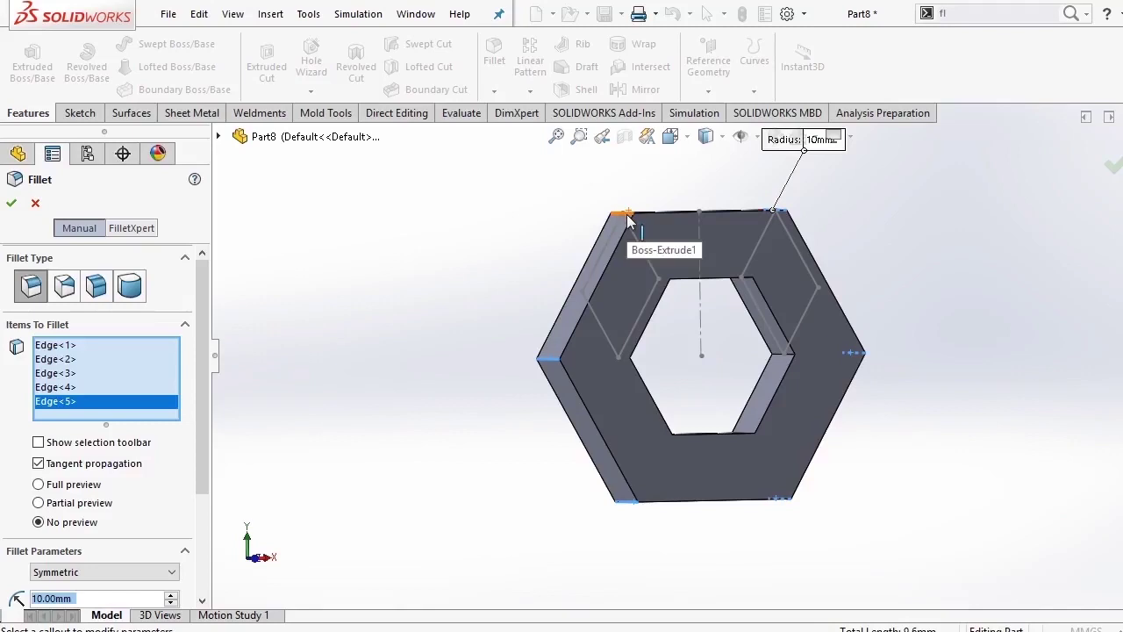
{"action": "left_click", "coordinate": [629, 221]}
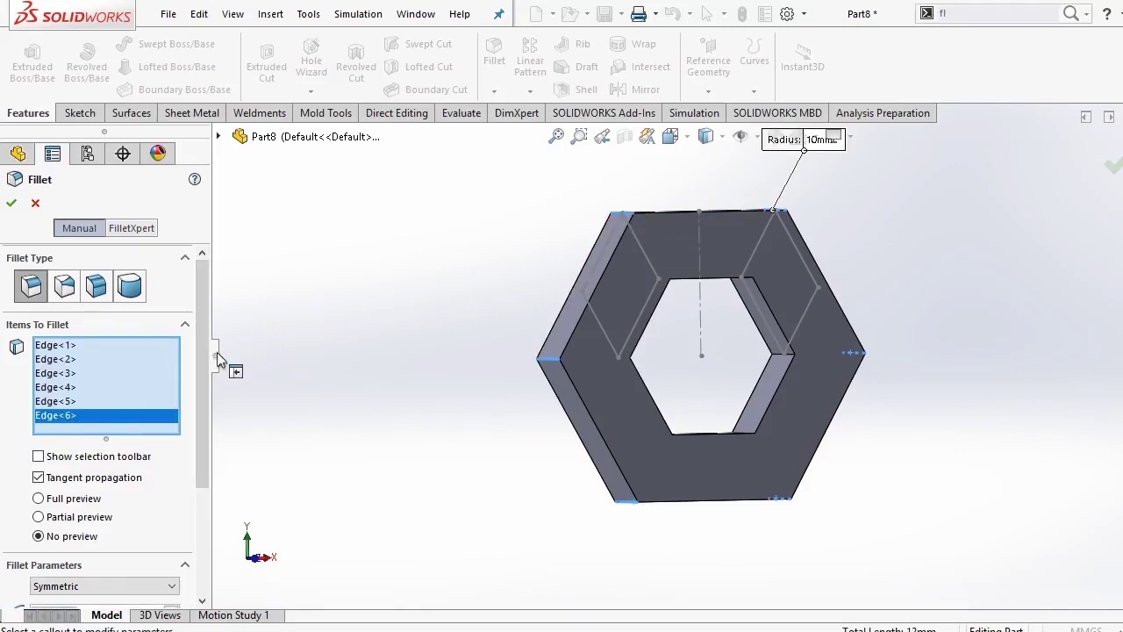
{"action": "left_click_drag", "start_coordinate": [203, 359], "coordinate": [200, 451]}
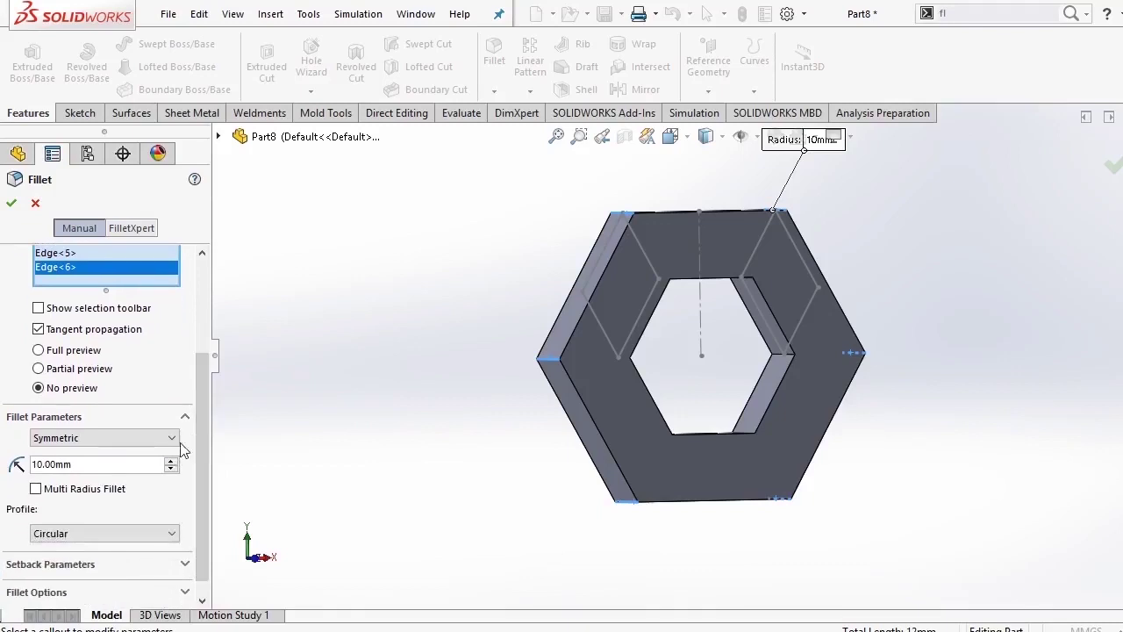
Set the fillet radius to 1.2 mm and apply it.
{"action": "left_click", "coordinate": [86, 464]}
{"action": "left_click_drag", "start_coordinate": [86, 464], "coordinate": [22, 470]}
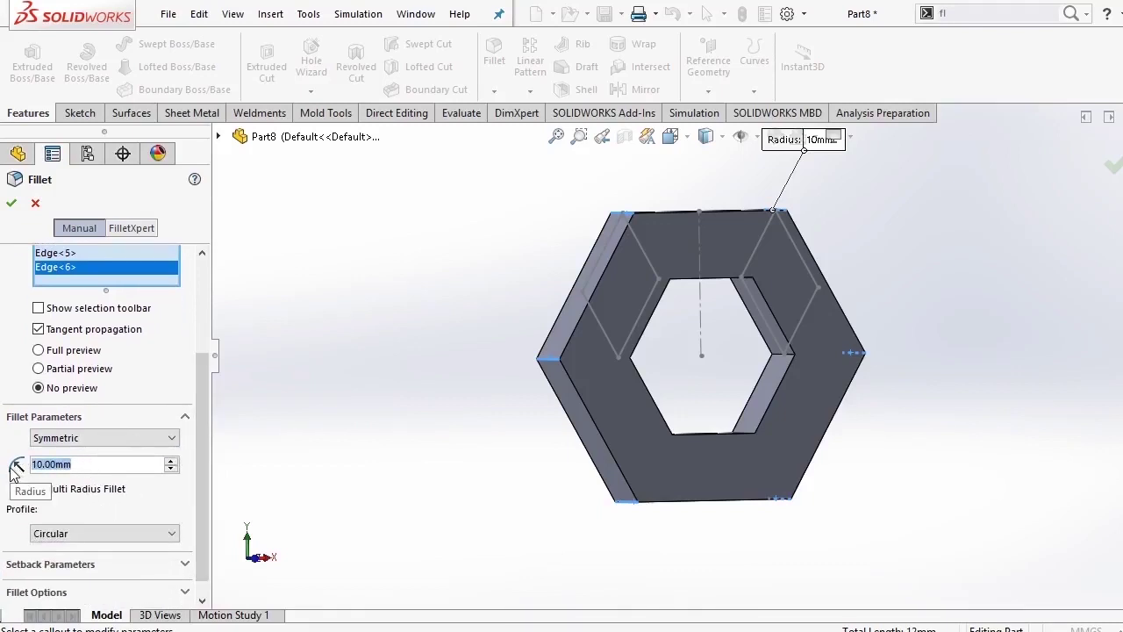
{"action": "type", "text": "1.2"}
{"action": "key", "text": "Return"}
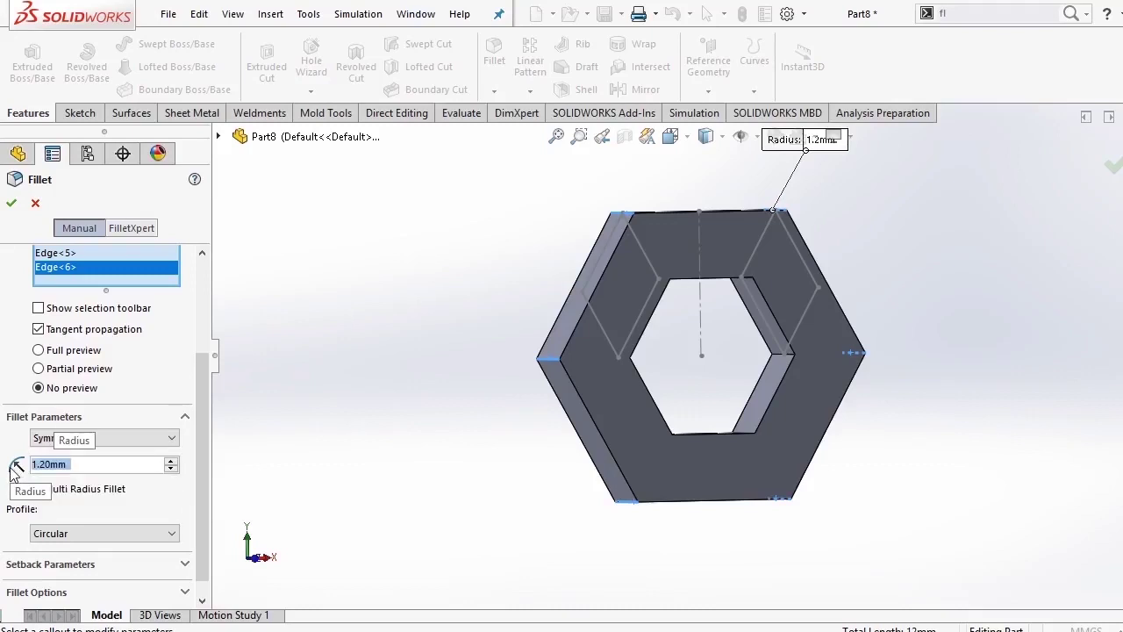
{"action": "left_click", "coordinate": [12, 203]}
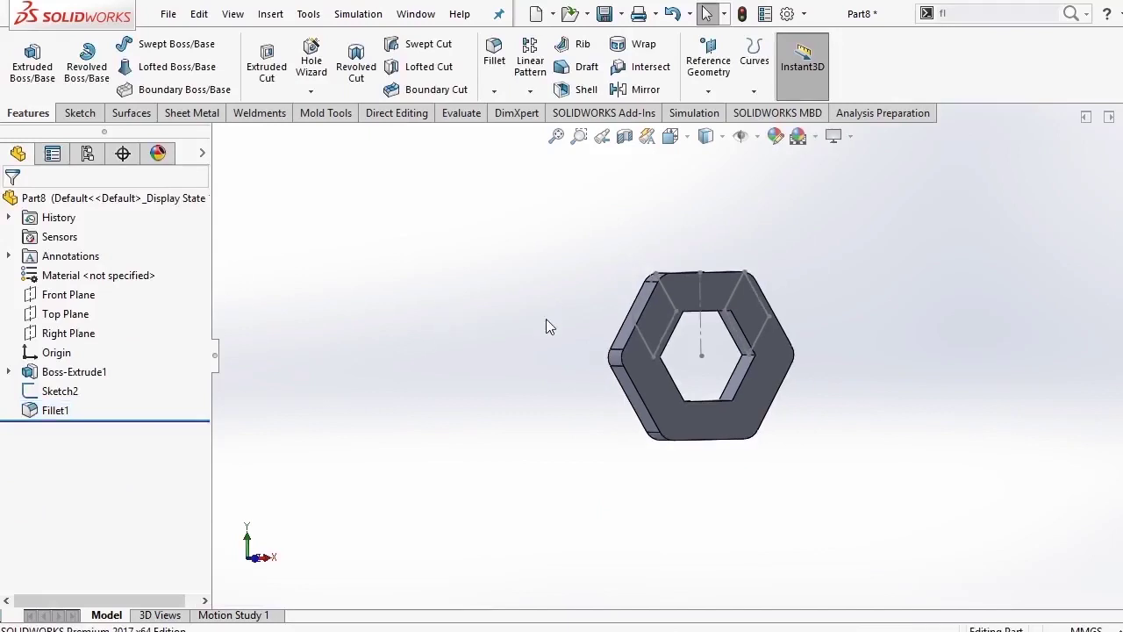
In front view, start an extruded cut using Sketch2's right trapezoid region as the profile.
{"action": "middle_click_drag", "start_coordinate": [545, 319], "coordinate": [656, 334]}
{"action": "left_click", "coordinate": [671, 136]}
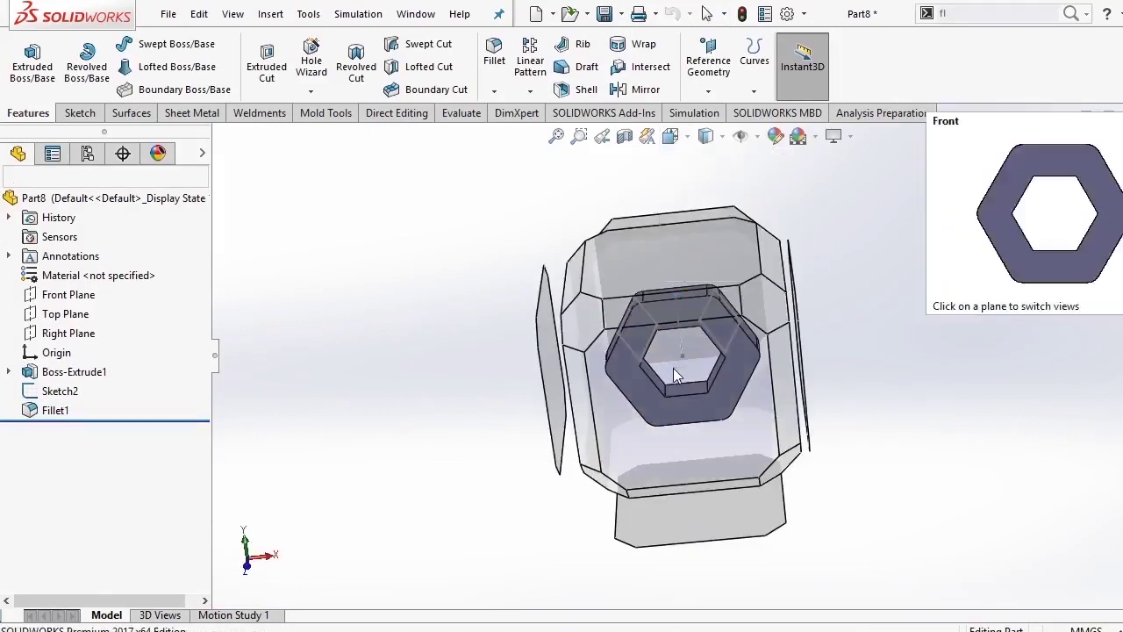
{"action": "left_click", "coordinate": [674, 367]}
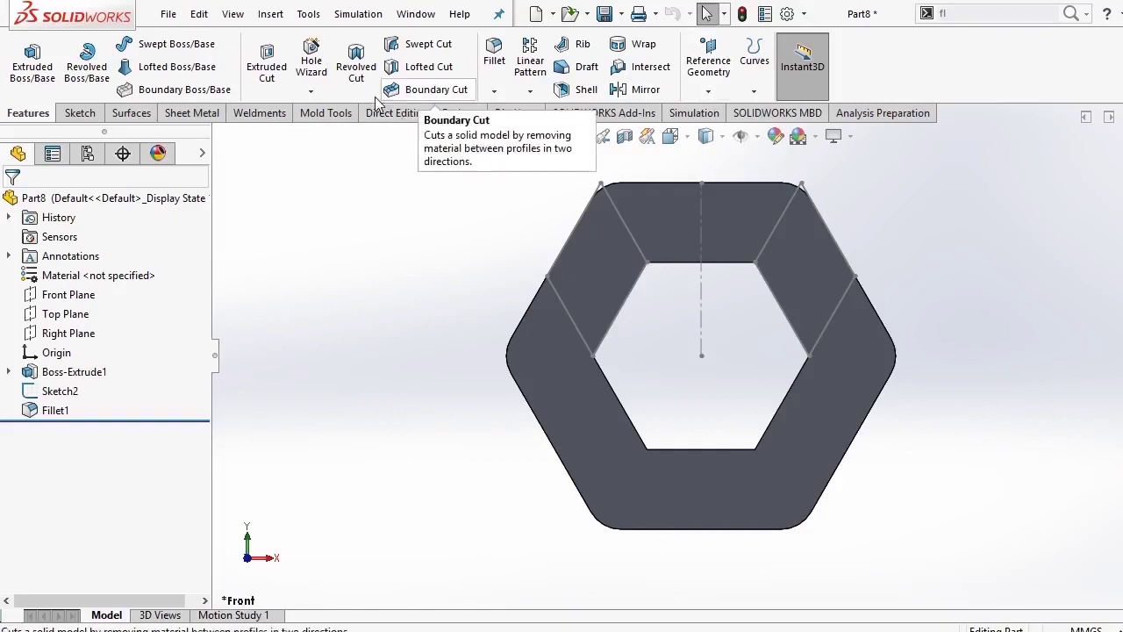
{"action": "left_click", "coordinate": [33, 66]}
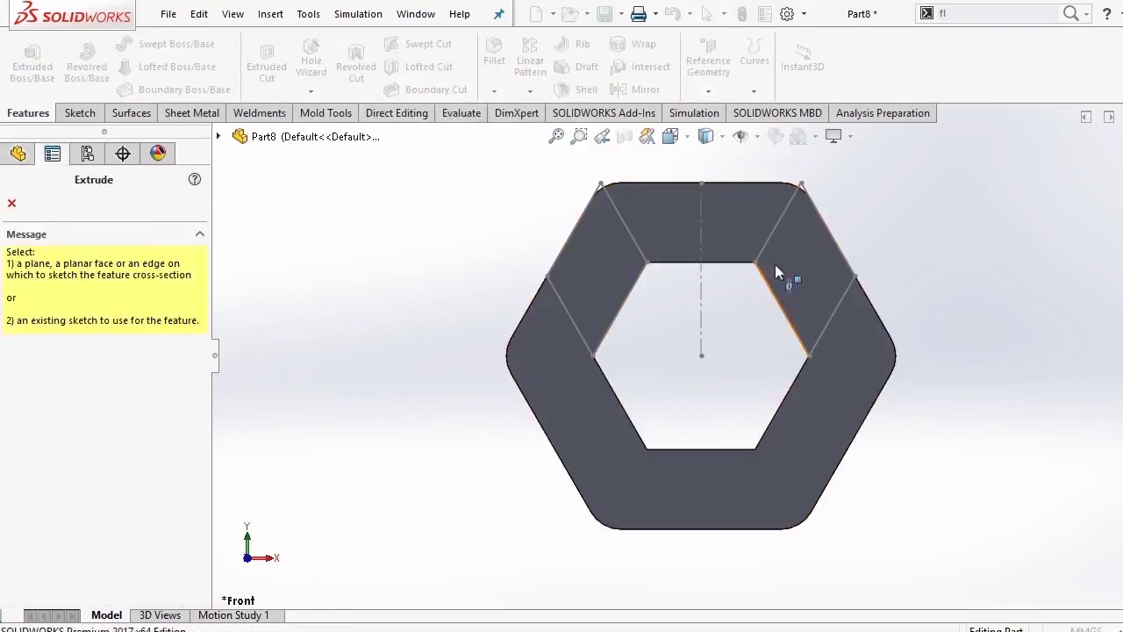
{"action": "left_click", "coordinate": [820, 212]}
Start the cut at a 0.15 mm offset, reverse both directions, and apply the 2.40 mm cut.
{"action": "mouse_move", "coordinate": [671, 213]}
{"action": "middle_mouse_down"}
{"action": "mouse_move", "coordinate": [529, 263]}
{"action": "mouse_move", "coordinate": [520, 291]}
{"action": "middle_mouse_up"}
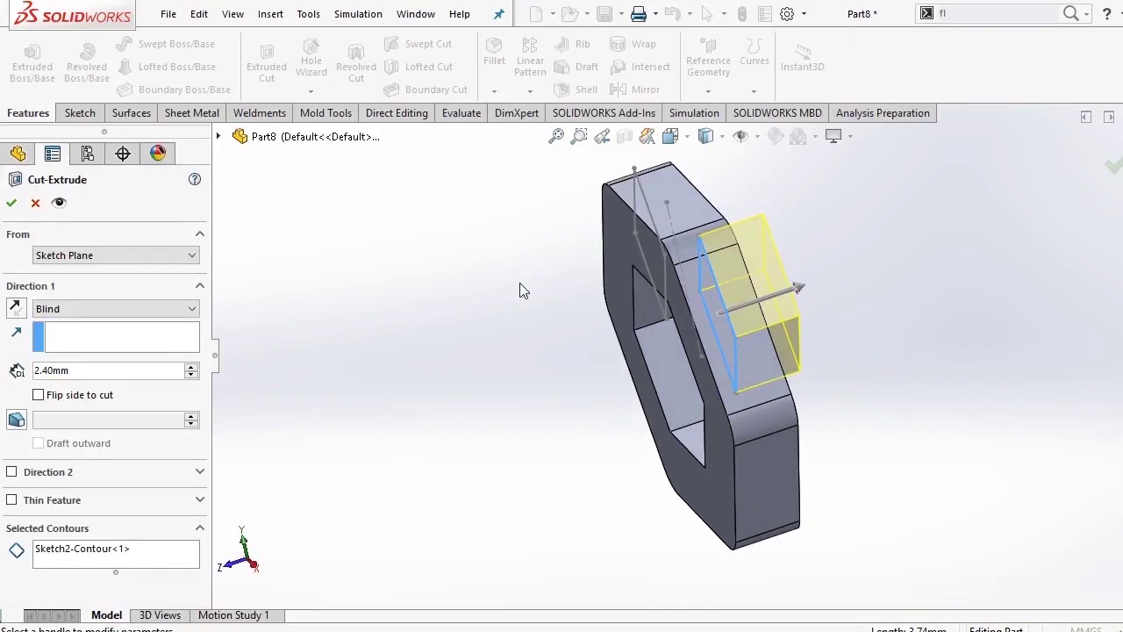
{"action": "left_click", "coordinate": [79, 254]}
{"action": "left_click", "coordinate": [78, 307]}
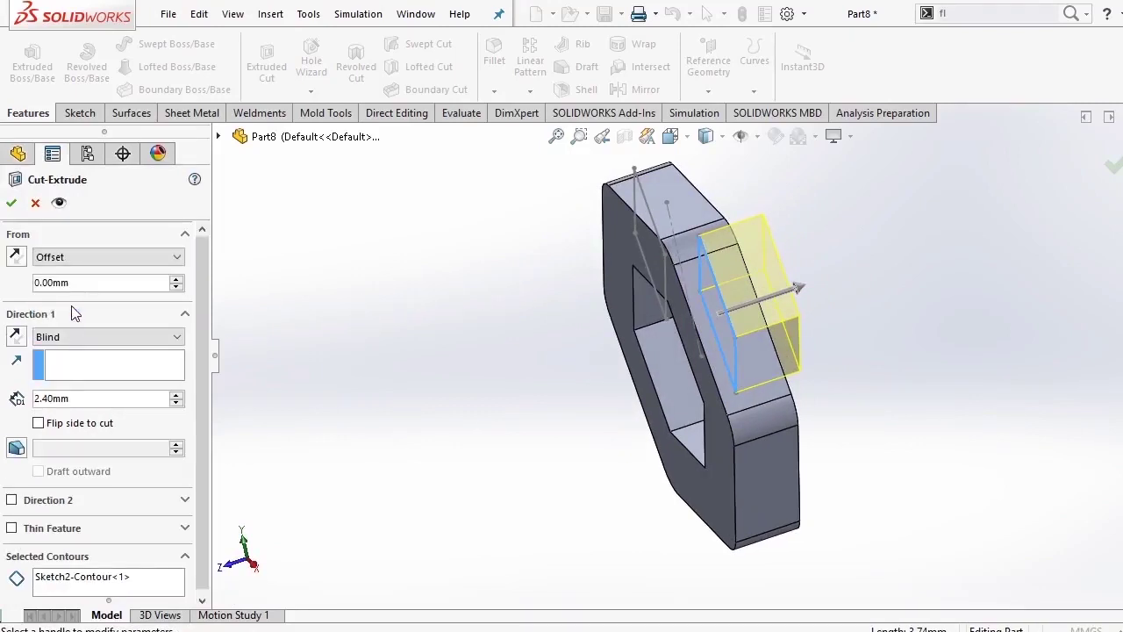
{"action": "type", "text": "0"}
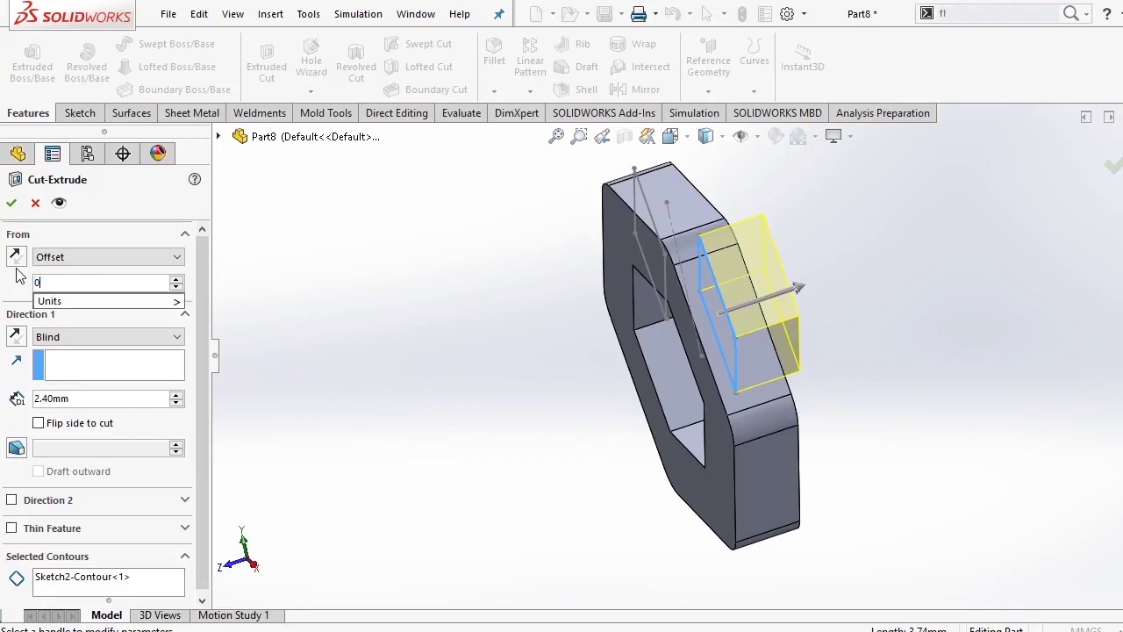
{"action": "type", "text": ".15"}
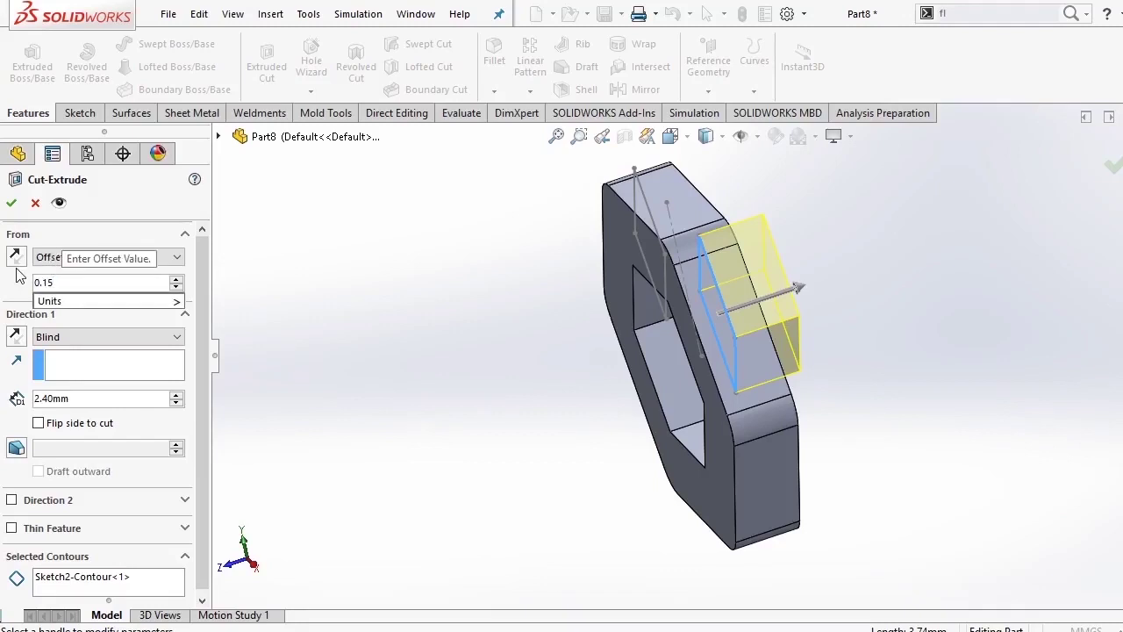
{"action": "key", "text": "Return"}
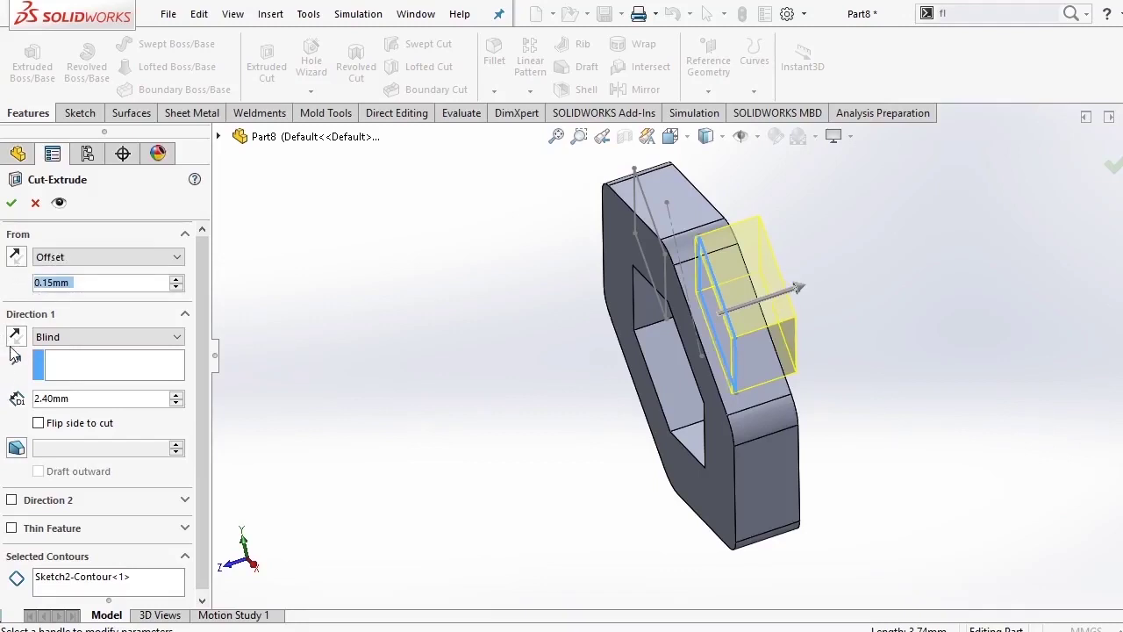
{"action": "left_click", "coordinate": [15, 339]}
{"action": "left_click", "coordinate": [17, 257]}
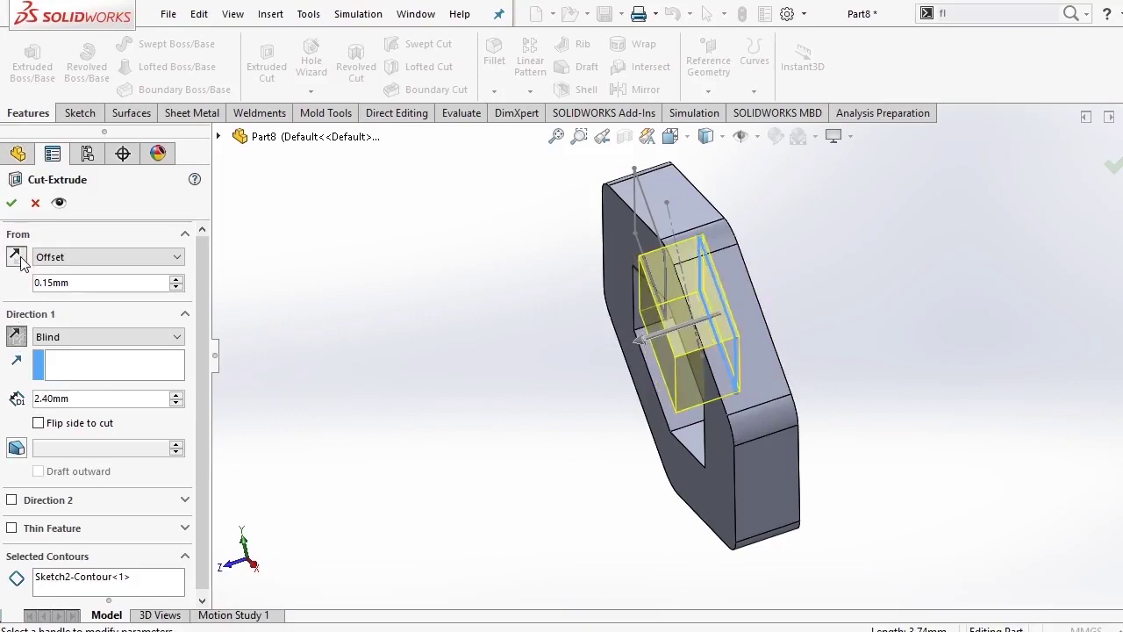
{"action": "left_click", "coordinate": [11, 203]}
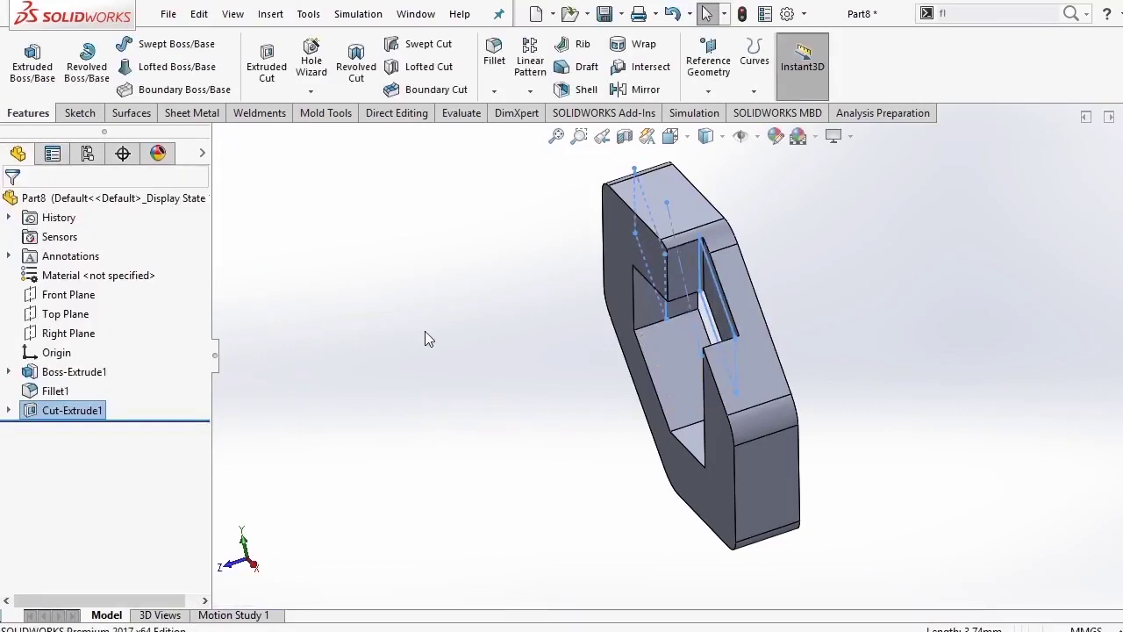
{"action": "middle_click_drag", "start_coordinate": [425, 331], "coordinate": [462, 303]}
Show Sketch2 on the model again.
{"action": "left_click", "coordinate": [9, 412]}
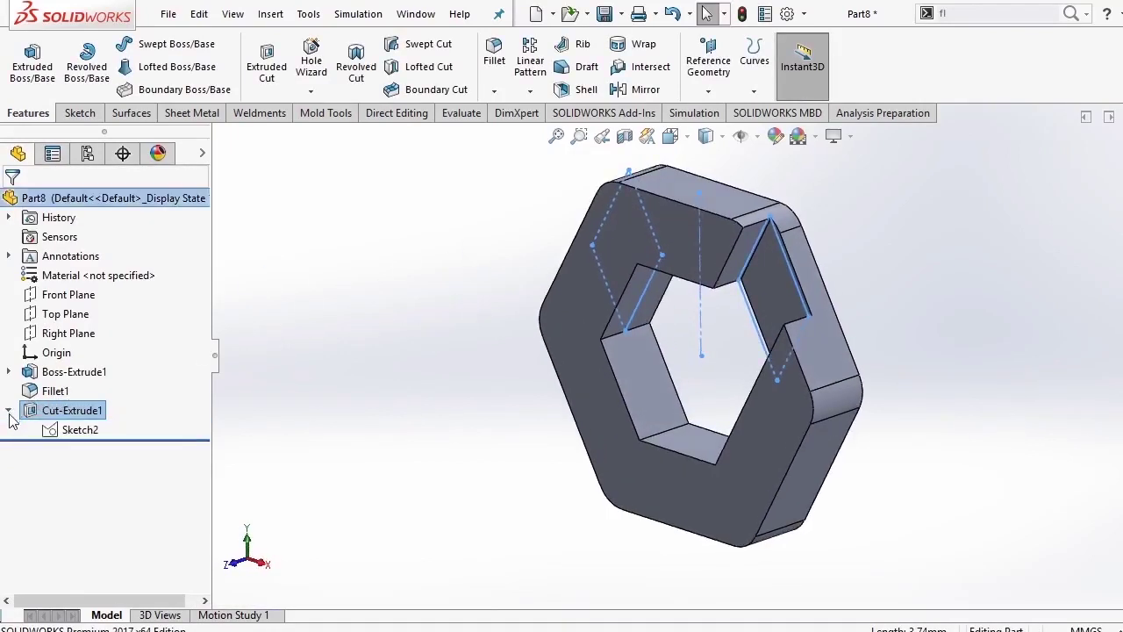
{"action": "right_click", "coordinate": [54, 432]}
{"action": "key", "text": "Escape"}
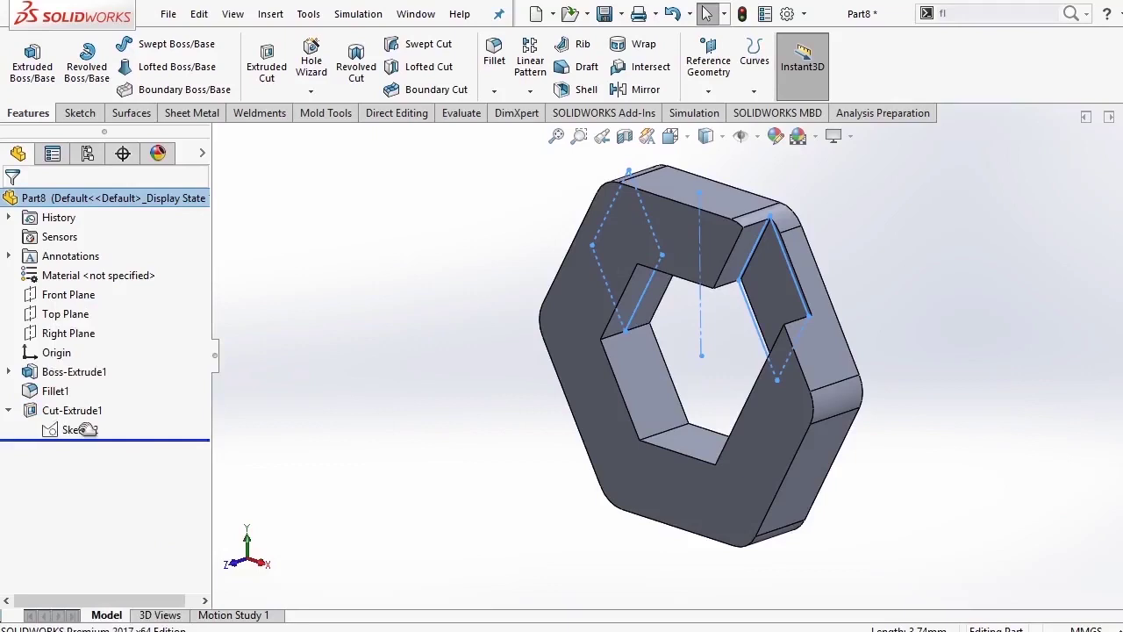
{"action": "right_click", "coordinate": [84, 429]}
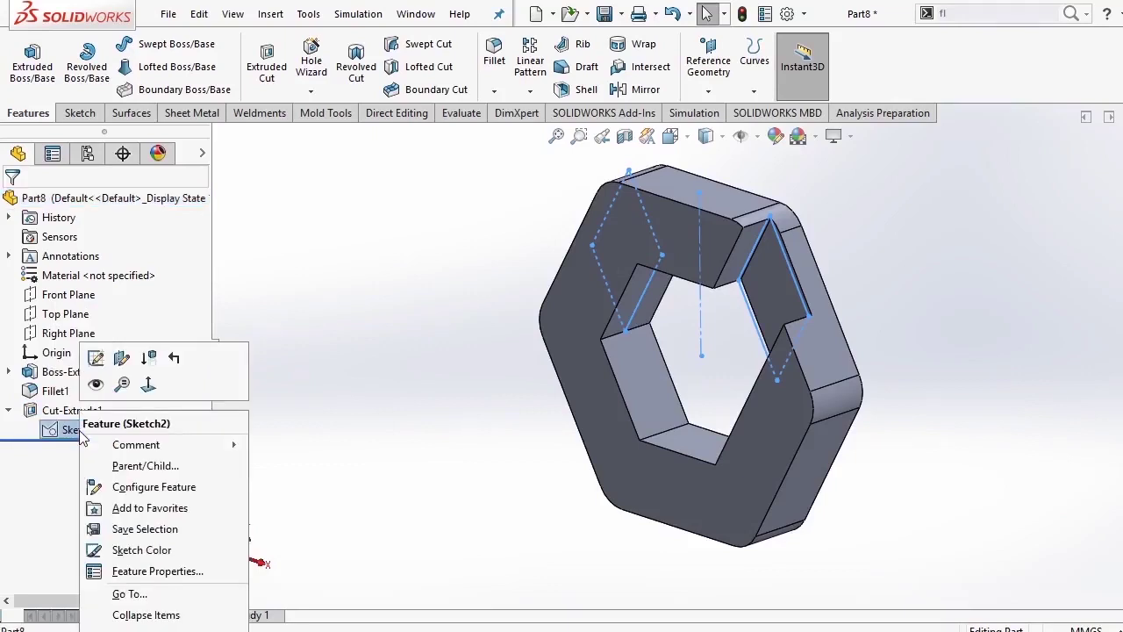
{"action": "left_click", "coordinate": [96, 383]}
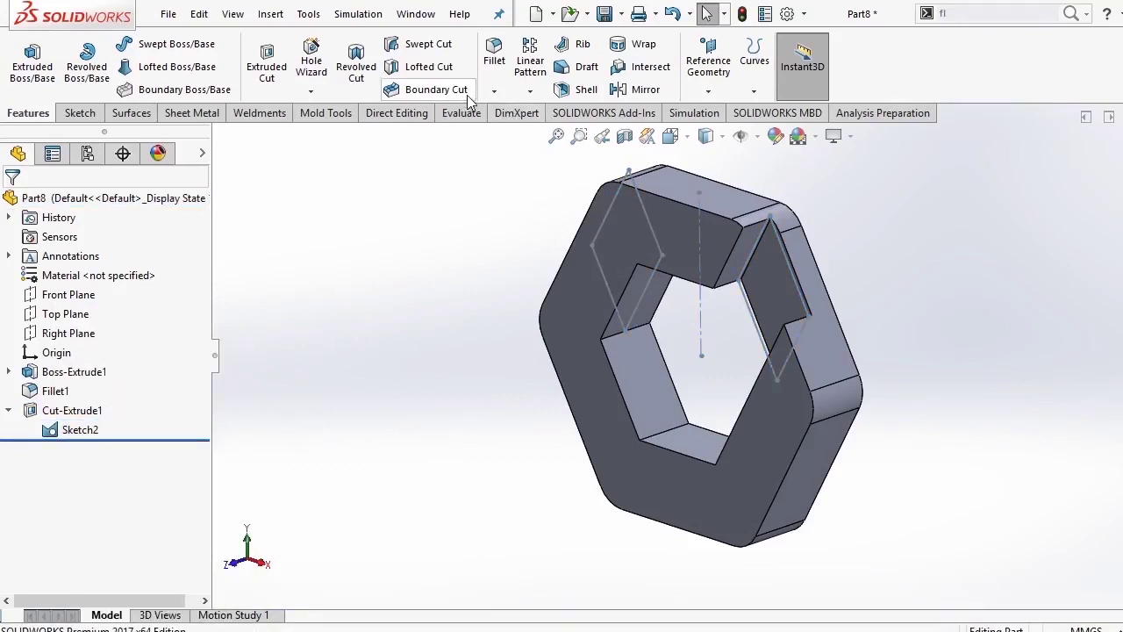
Start a second extruded cut on Sketch2's upper-left region, beginning at a 0.15 mm offset.
{"action": "left_click", "coordinate": [267, 63]}
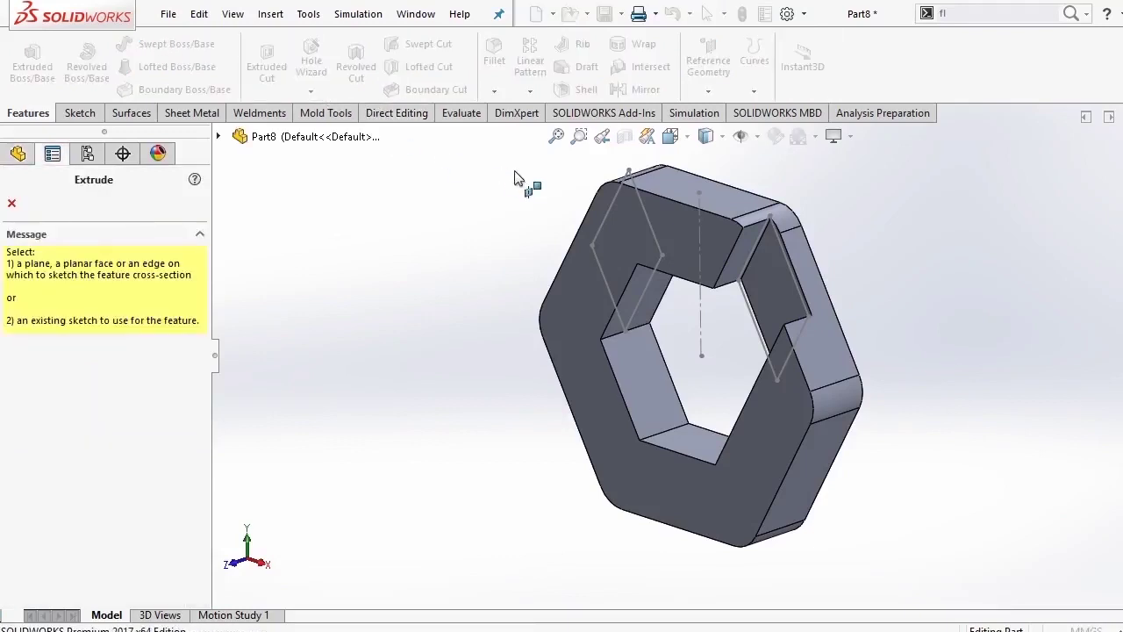
{"action": "left_click", "coordinate": [644, 214]}
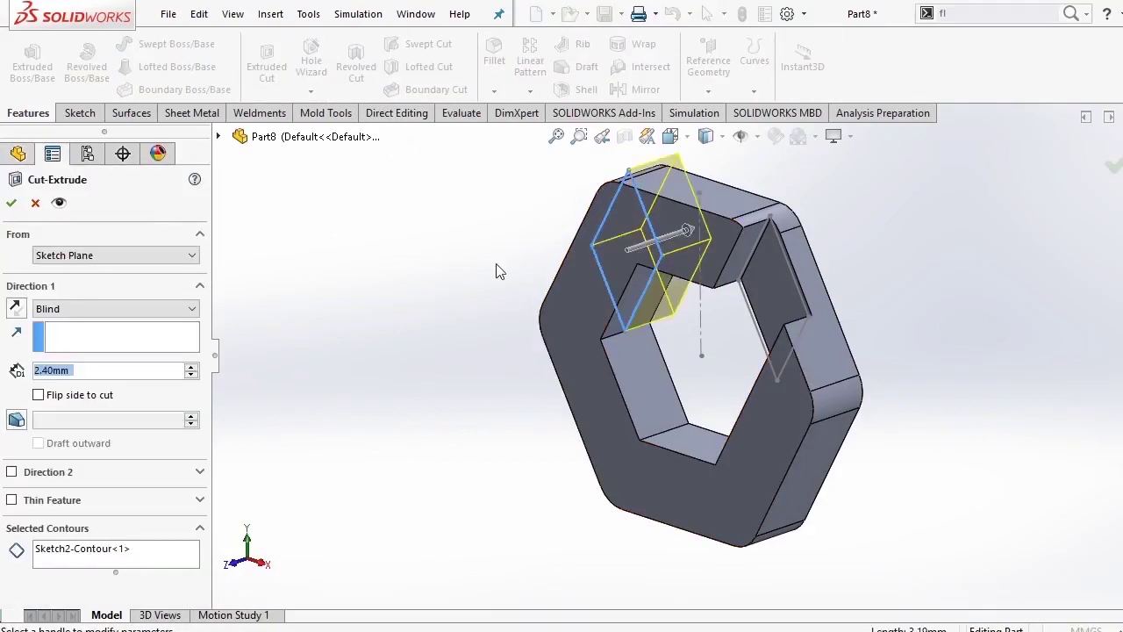
{"action": "middle_click_drag", "start_coordinate": [496, 269], "coordinate": [491, 351]}
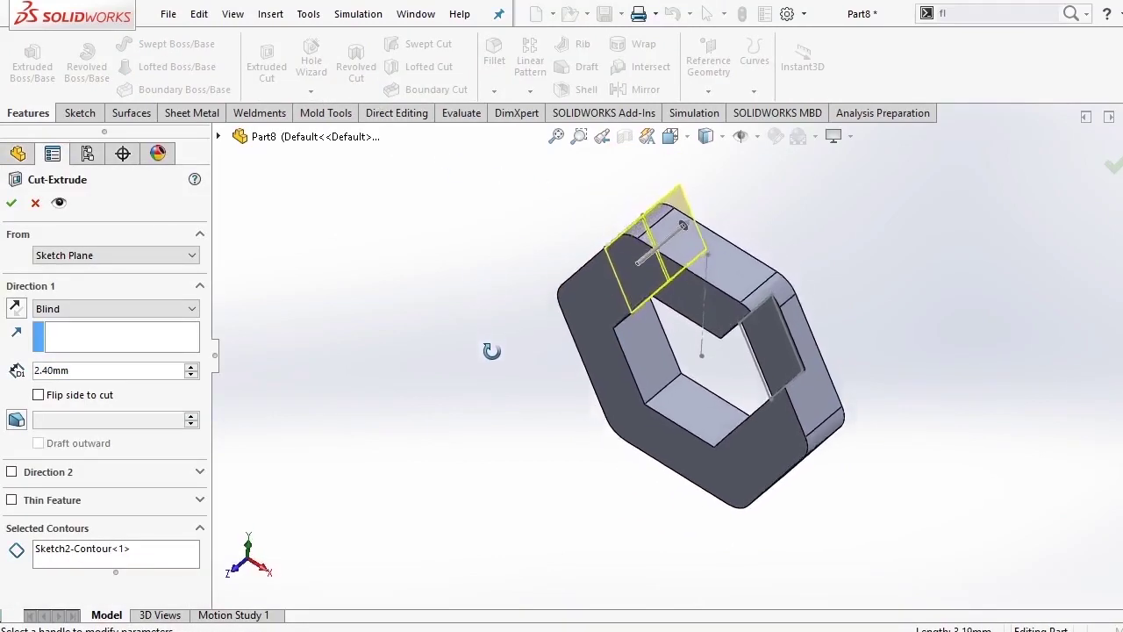
{"action": "left_click", "coordinate": [168, 256]}
{"action": "left_click", "coordinate": [111, 303]}
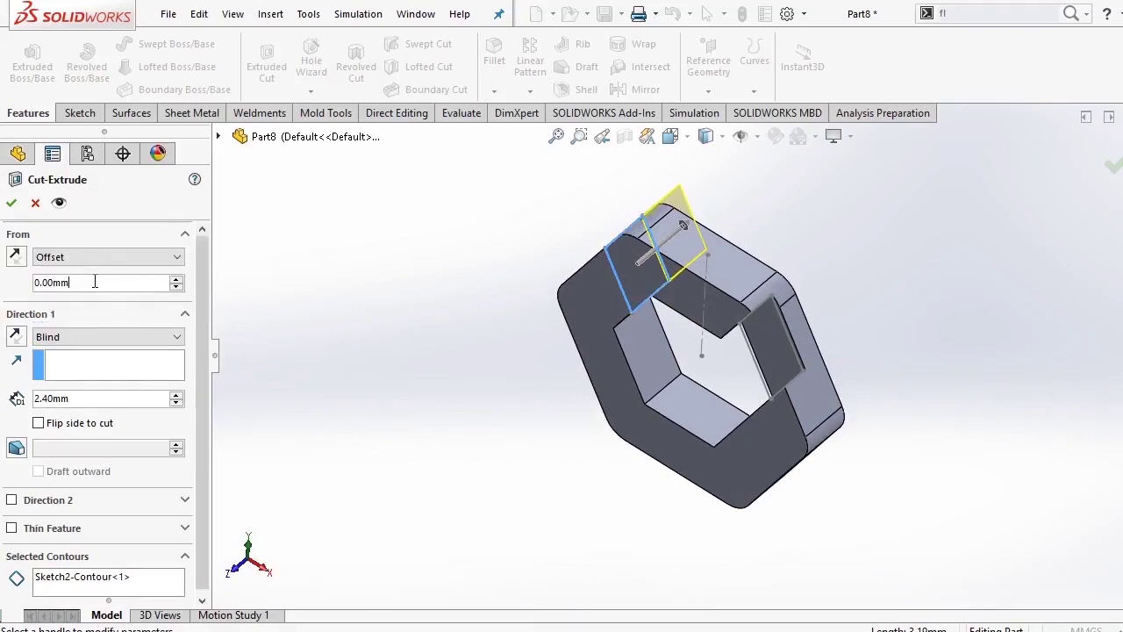
{"action": "type", "text": "0"}
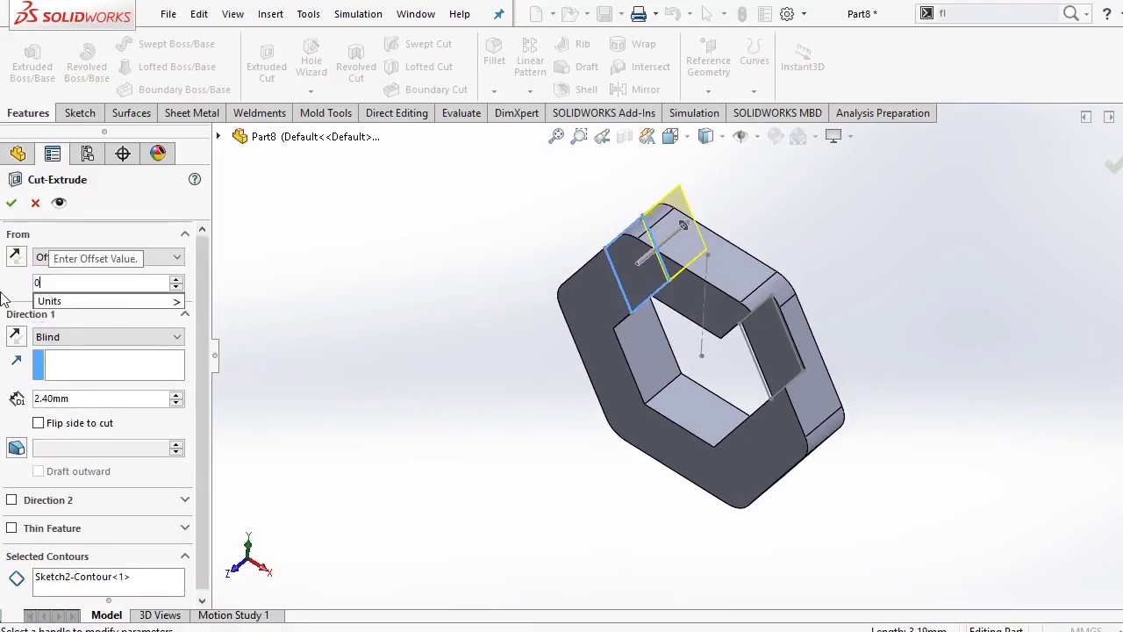
{"action": "type", "text": ".15"}
{"action": "key", "text": "Return"}
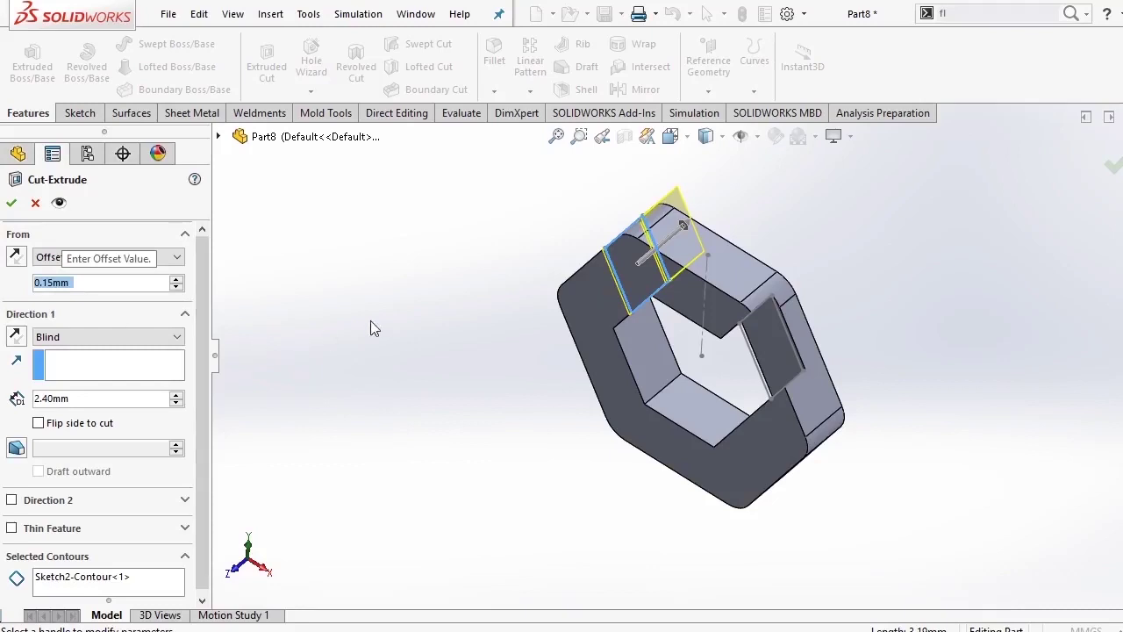
Flip the offset to the opposite side, check the preview close up, and apply the cut.
{"action": "left_click", "coordinate": [15, 338]}
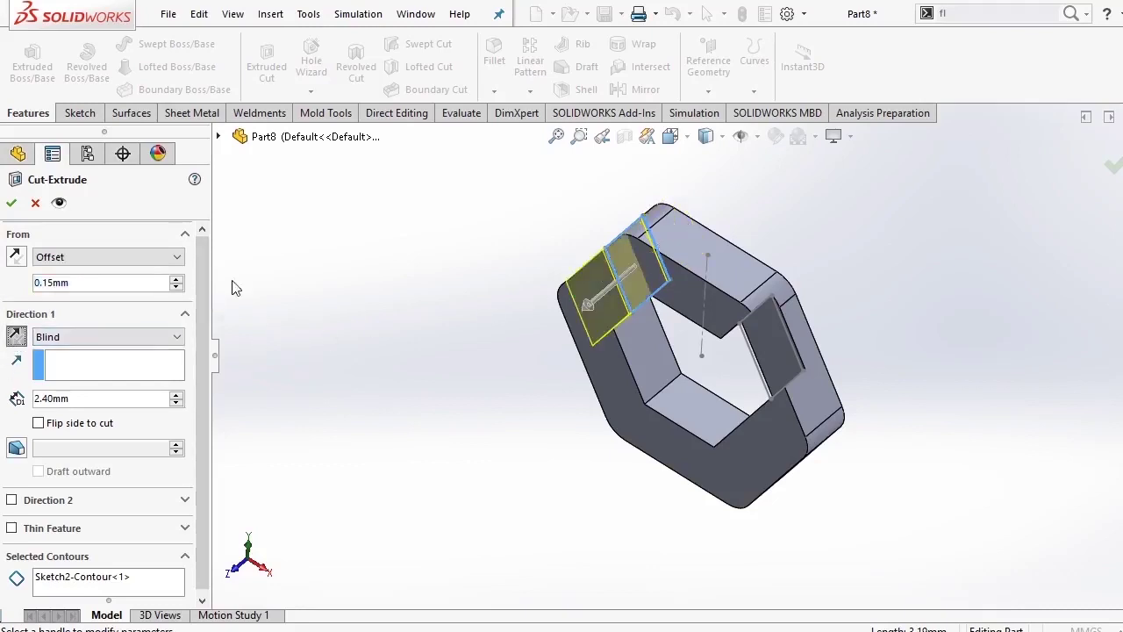
{"action": "middle_click_drag", "start_coordinate": [235, 288], "coordinate": [268, 306]}
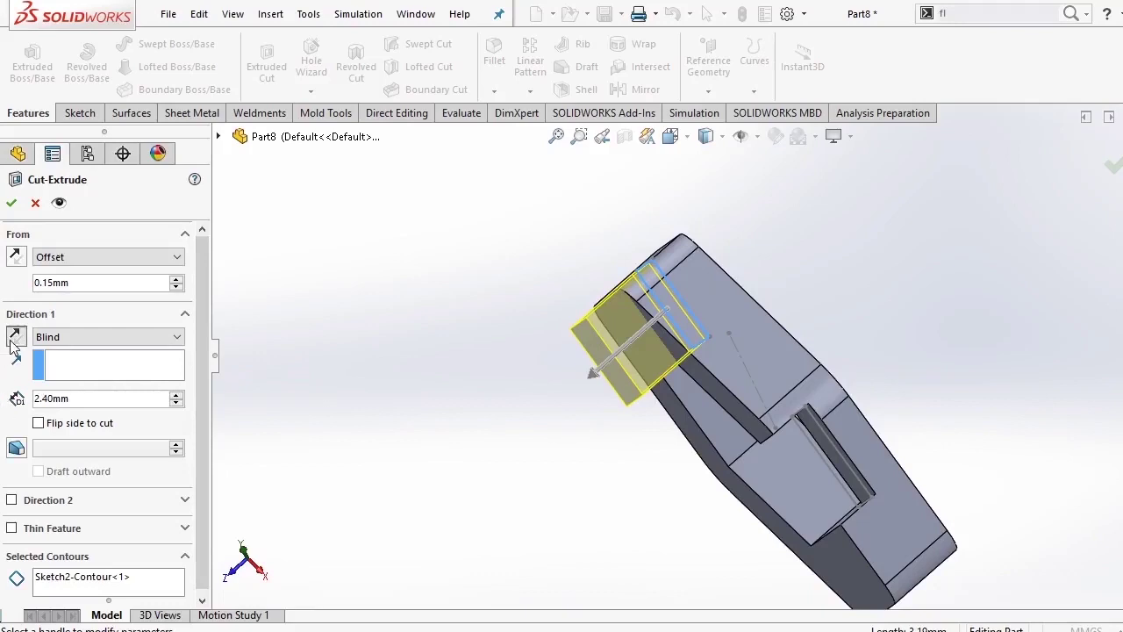
{"action": "scroll", "coordinate": [705, 281], "scroll_direction": "down", "scroll_amount": 2}
{"action": "scroll", "coordinate": [705, 281], "scroll_direction": "down", "scroll_amount": 2}
{"action": "scroll", "coordinate": [703, 311], "scroll_direction": "down", "scroll_amount": 2}
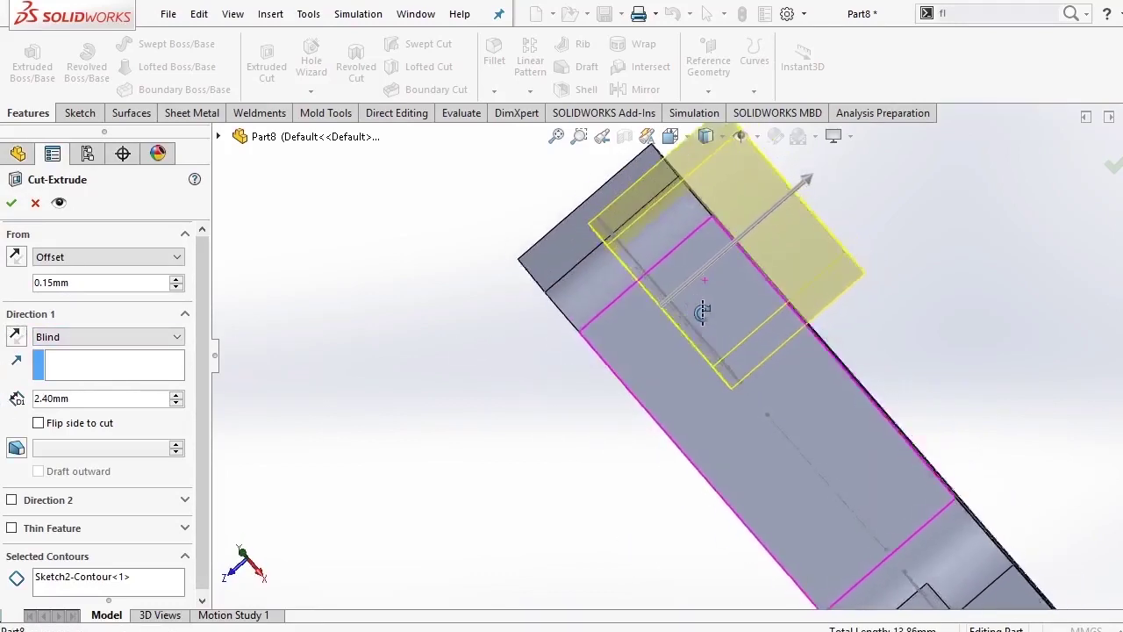
{"action": "middle_click_drag", "start_coordinate": [703, 312], "coordinate": [709, 320]}
{"action": "scroll", "coordinate": [939, 325], "scroll_direction": "up", "scroll_amount": 2}
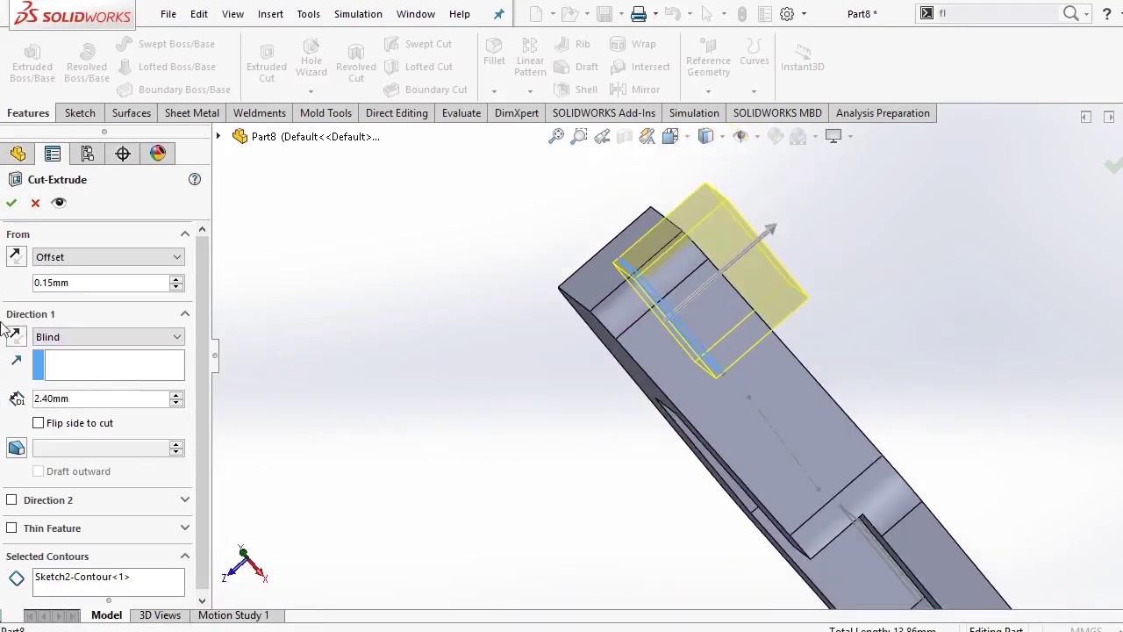
{"action": "left_click", "coordinate": [10, 203]}
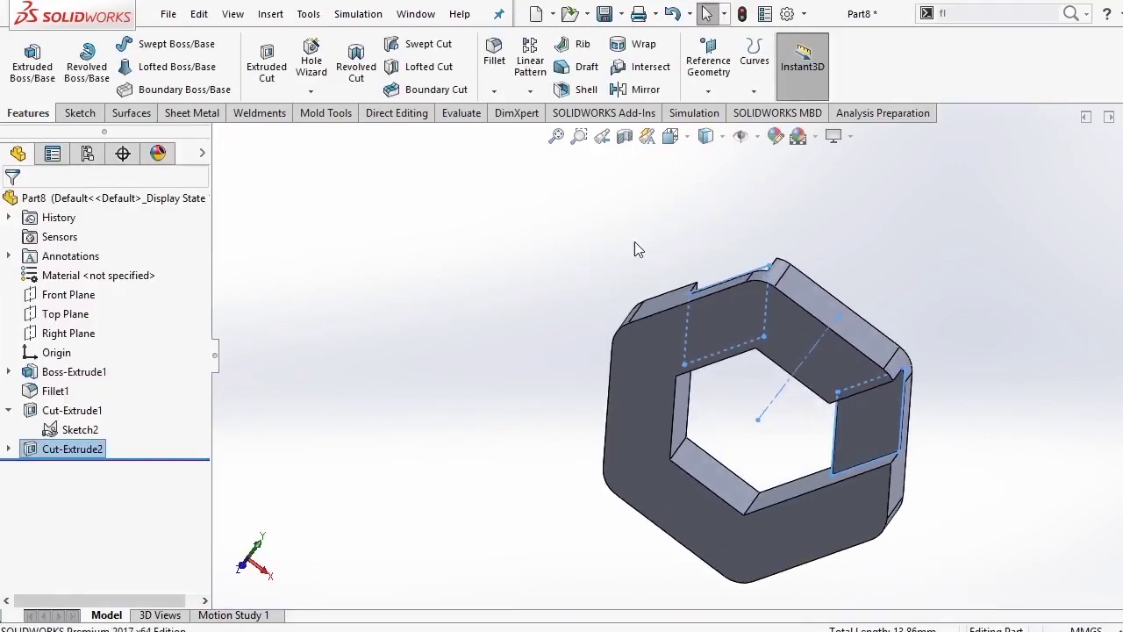
View the notched link from the front, then from an angled 3D view.
{"action": "left_click", "coordinate": [672, 137]}
{"action": "left_click", "coordinate": [681, 387]}
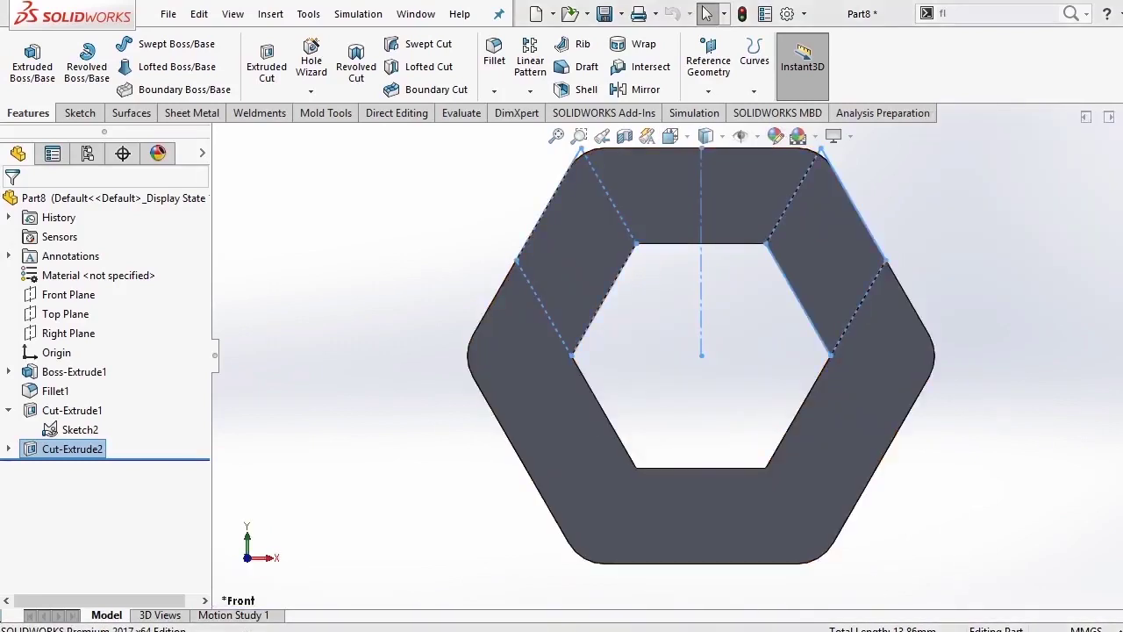
{"action": "key", "text": "Escape"}
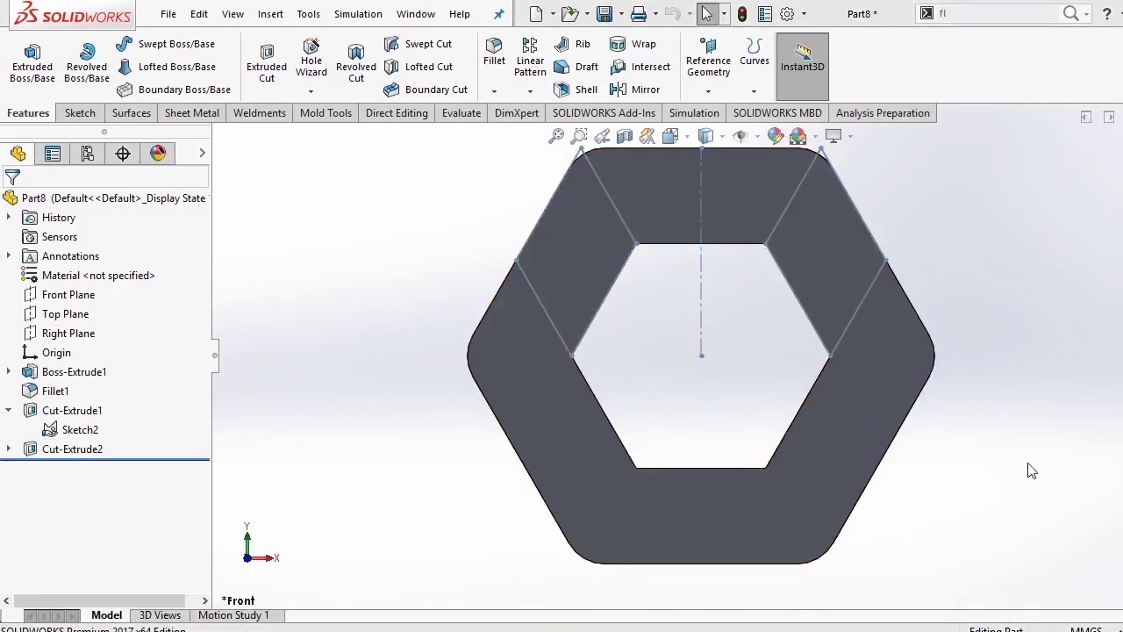
{"action": "key", "text": "Down"}
{"action": "key", "text": "Left"}
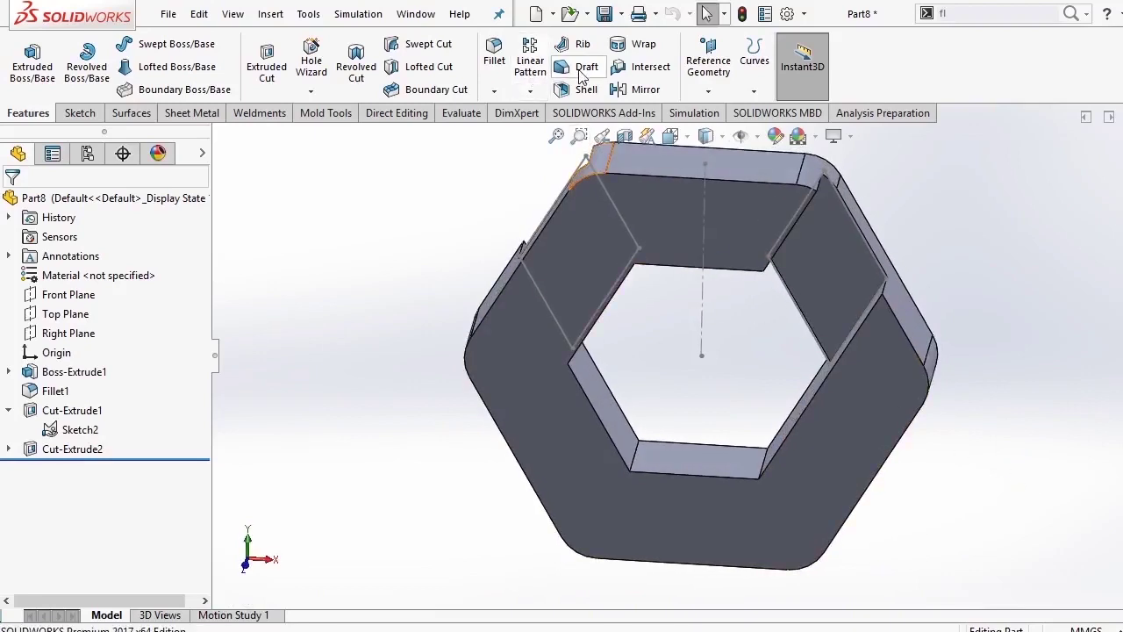
Start a new fillet and select the first two inner notch edges.
{"action": "left_click", "coordinate": [494, 92]}
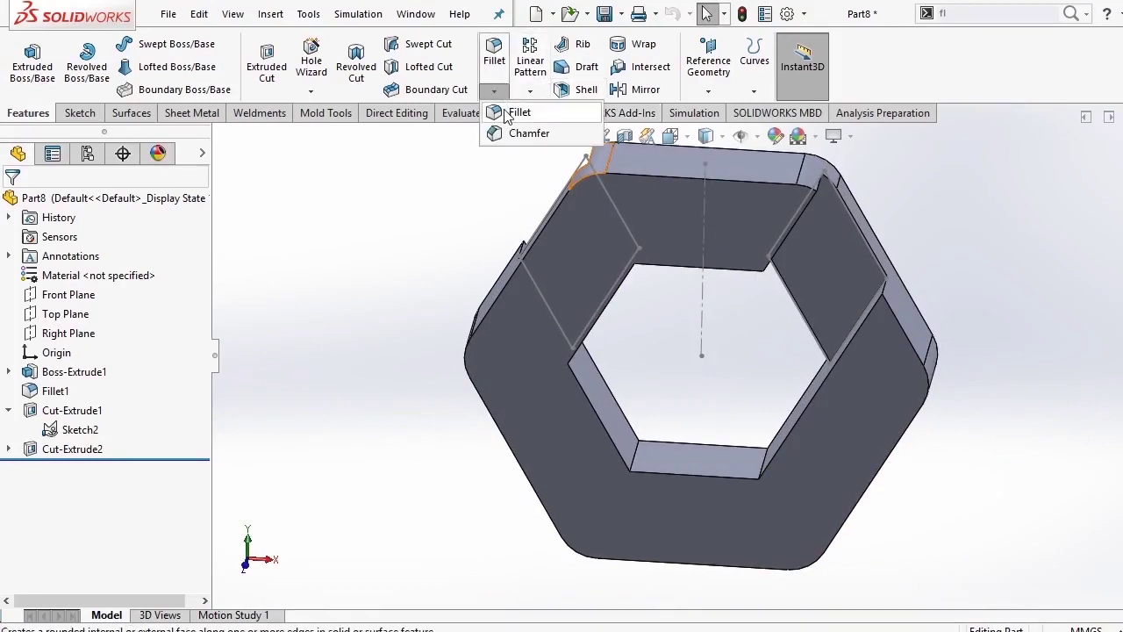
{"action": "left_click", "coordinate": [532, 112]}
{"action": "scroll", "coordinate": [748, 227], "scroll_direction": "down", "scroll_amount": 3}
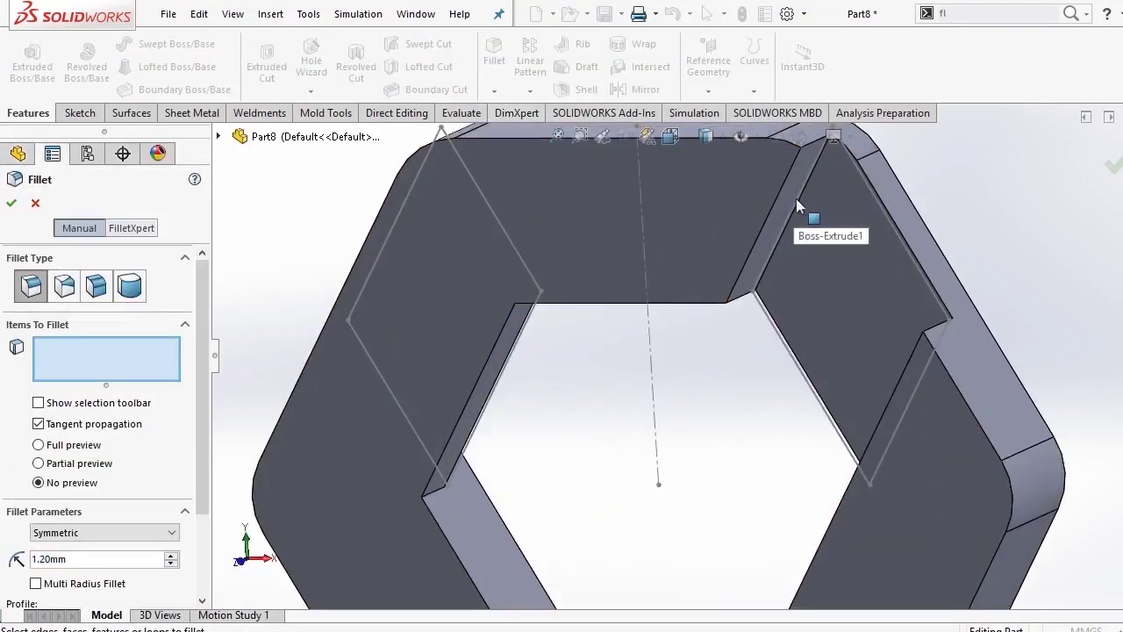
{"action": "scroll", "coordinate": [817, 180], "scroll_direction": "down", "scroll_amount": 1}
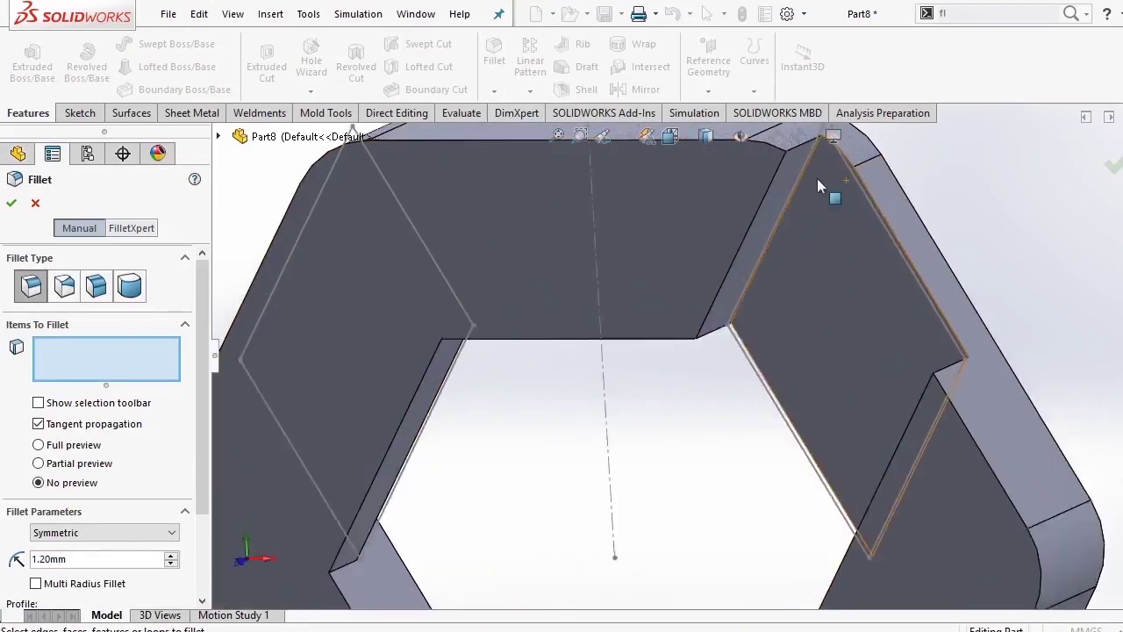
{"action": "scroll", "coordinate": [812, 180], "scroll_direction": "down", "scroll_amount": 3}
{"action": "left_click", "coordinate": [781, 170]}
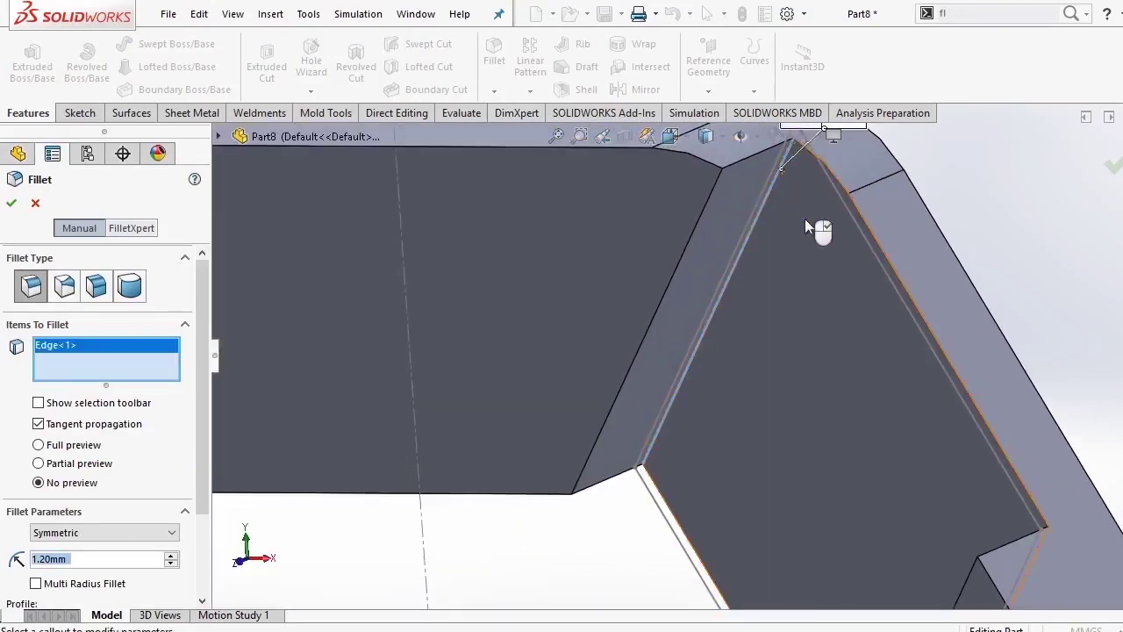
{"action": "scroll", "coordinate": [812, 230], "scroll_direction": "up", "scroll_amount": 3}
{"action": "middle_click_drag", "start_coordinate": [834, 328], "coordinate": [912, 359]}
{"action": "scroll", "coordinate": [886, 412], "scroll_direction": "down", "scroll_amount": 3}
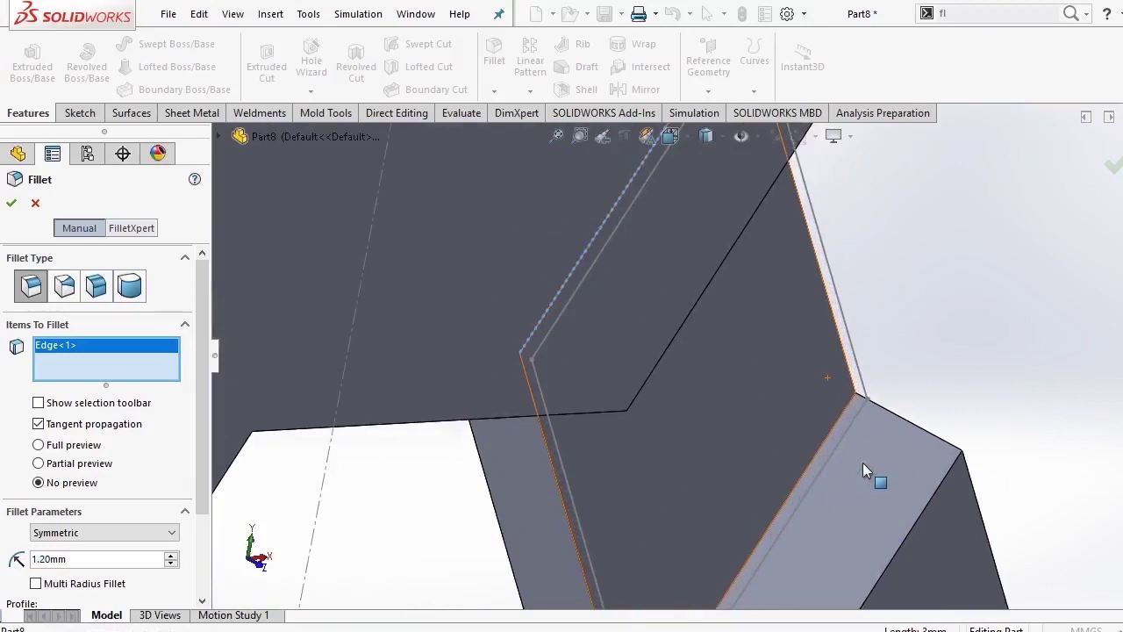
{"action": "left_click", "coordinate": [839, 420]}
Add the third and fourth notch edges, set a 0.6 mm radius, and create Fillet2.
{"action": "scroll", "coordinate": [838, 419], "scroll_direction": "up", "scroll_amount": 3}
{"action": "scroll", "coordinate": [593, 286], "scroll_direction": "up", "scroll_amount": 2}
{"action": "middle_click_drag", "start_coordinate": [594, 286], "coordinate": [677, 339]}
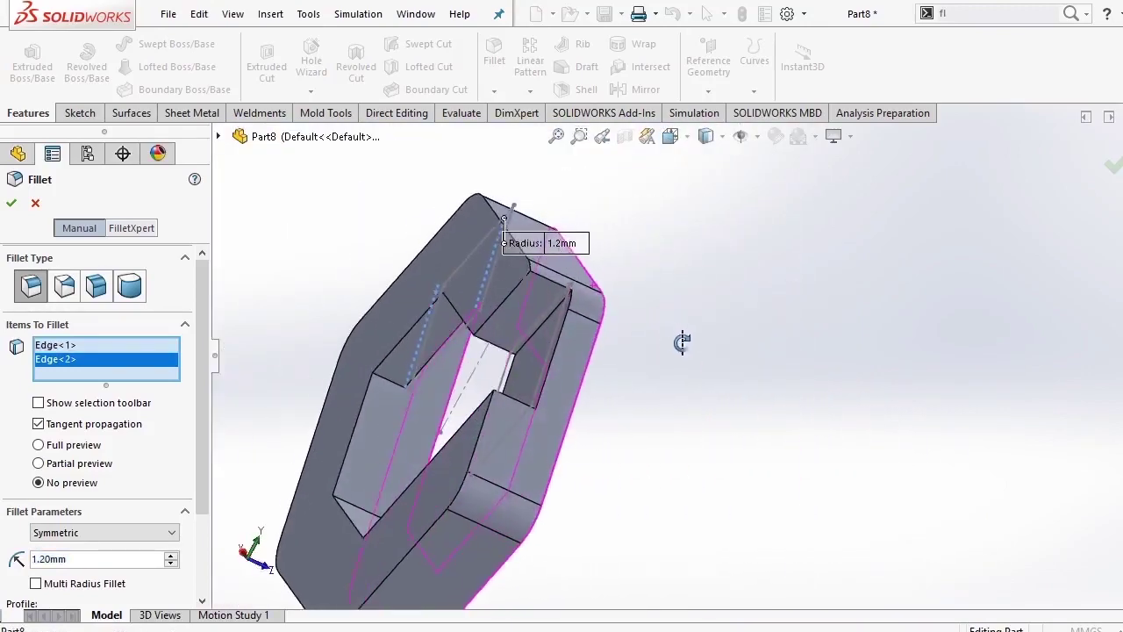
{"action": "scroll", "coordinate": [554, 318], "scroll_direction": "down", "scroll_amount": 3}
{"action": "scroll", "coordinate": [555, 314], "scroll_direction": "down", "scroll_amount": 2}
{"action": "left_click", "coordinate": [578, 311]}
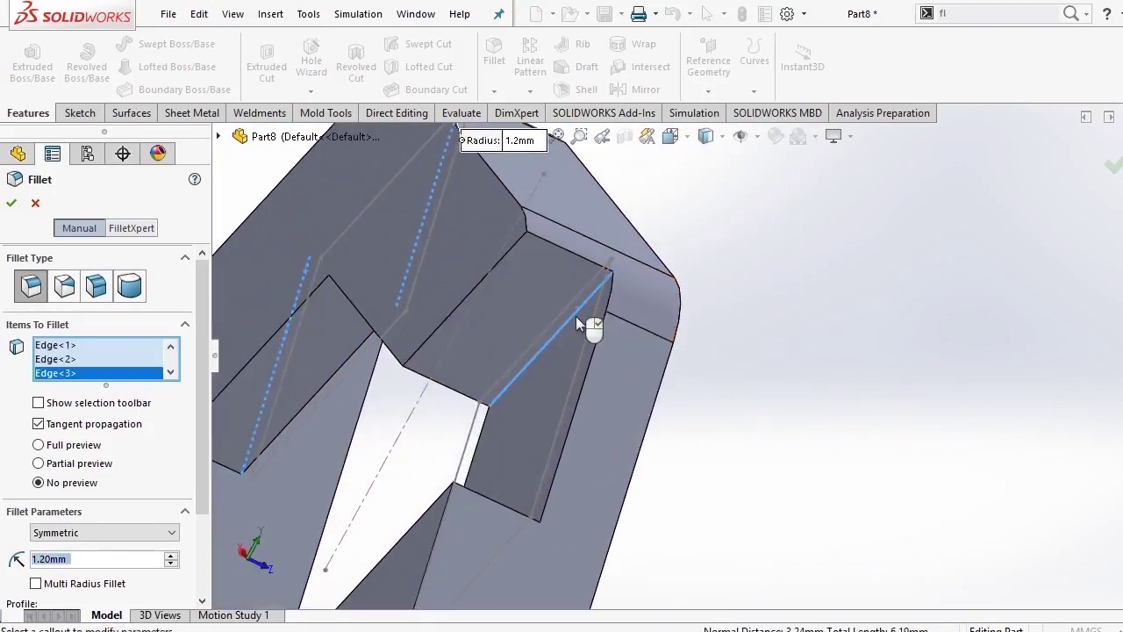
{"action": "scroll", "coordinate": [575, 320], "scroll_direction": "up", "scroll_amount": 3}
{"action": "middle_click_drag", "start_coordinate": [572, 333], "coordinate": [571, 488]}
{"action": "scroll", "coordinate": [570, 488], "scroll_direction": "down", "scroll_amount": 3}
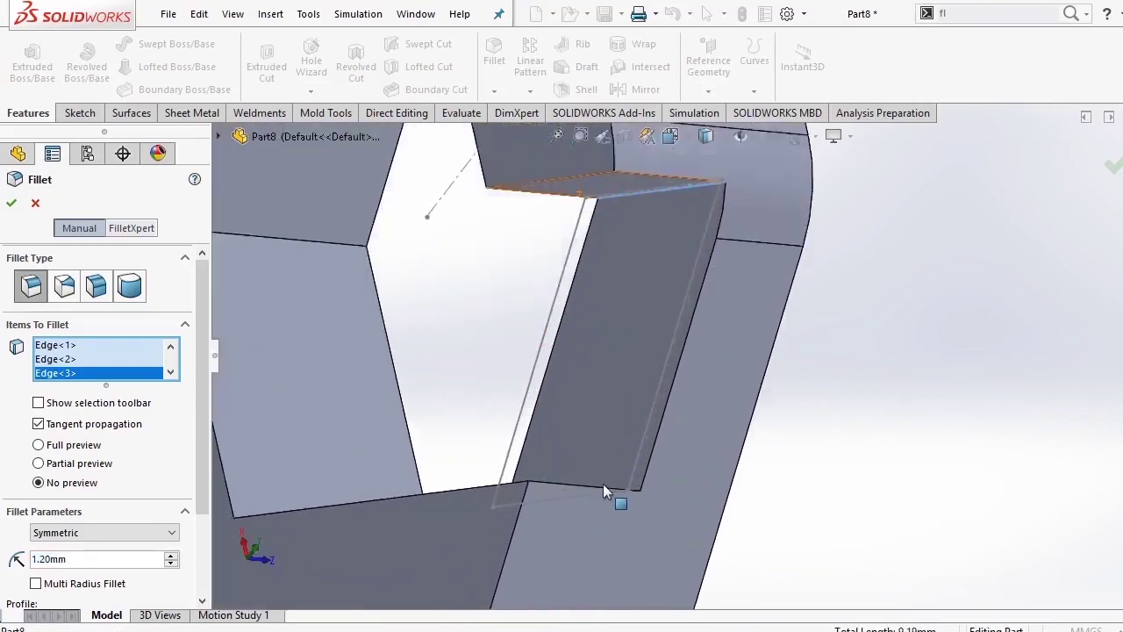
{"action": "scroll", "coordinate": [603, 487], "scroll_direction": "down", "scroll_amount": 2}
{"action": "left_click", "coordinate": [577, 486]}
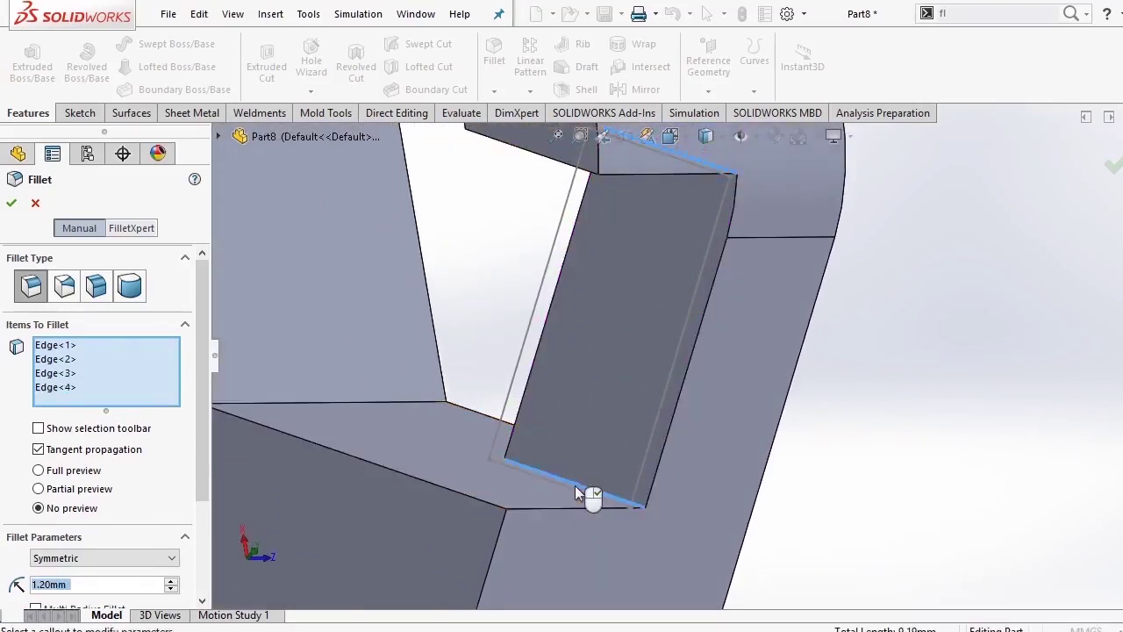
{"action": "scroll", "coordinate": [408, 407], "scroll_direction": "up", "scroll_amount": 3}
{"action": "type", "text": "0.6"}
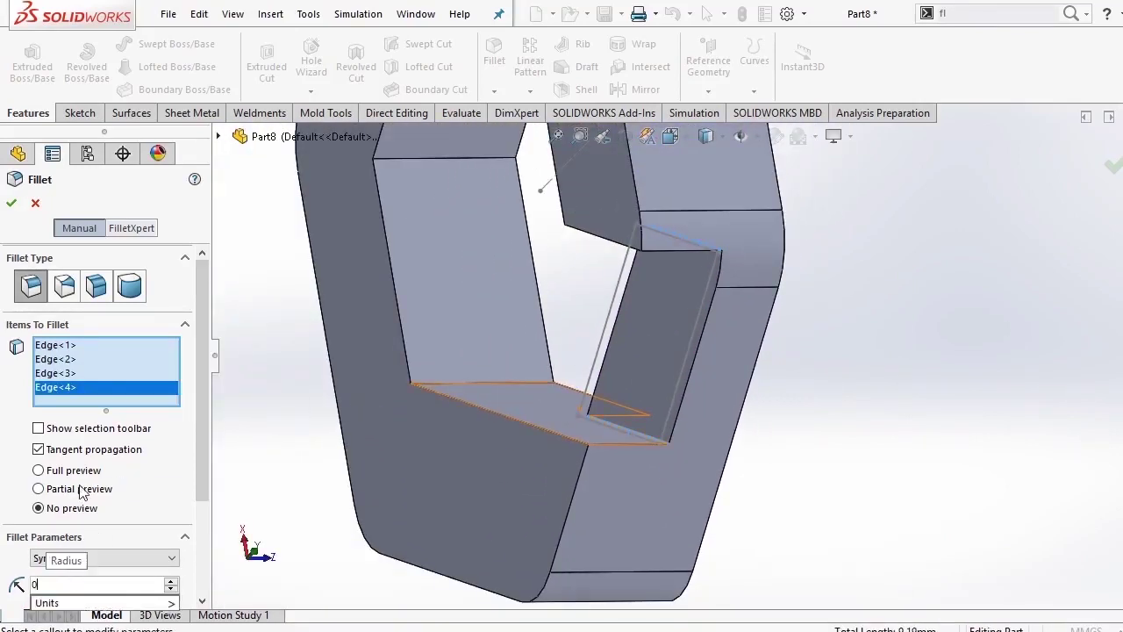
{"action": "key", "text": "Return"}
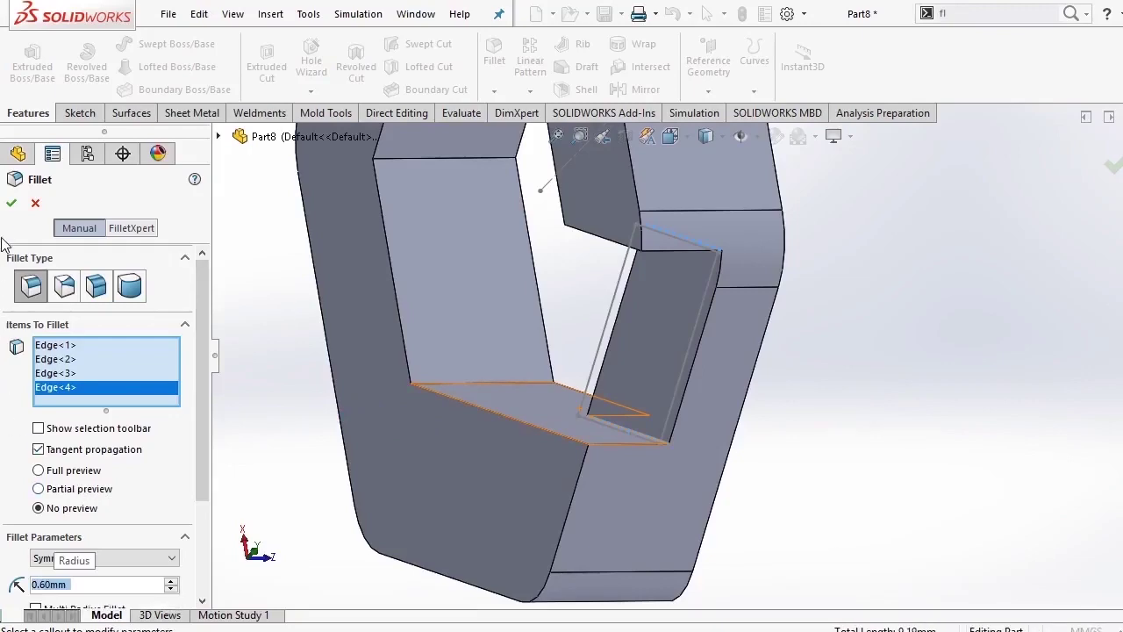
{"action": "left_click", "coordinate": [10, 205]}
{"action": "middle_click_drag", "start_coordinate": [612, 342], "coordinate": [783, 452]}
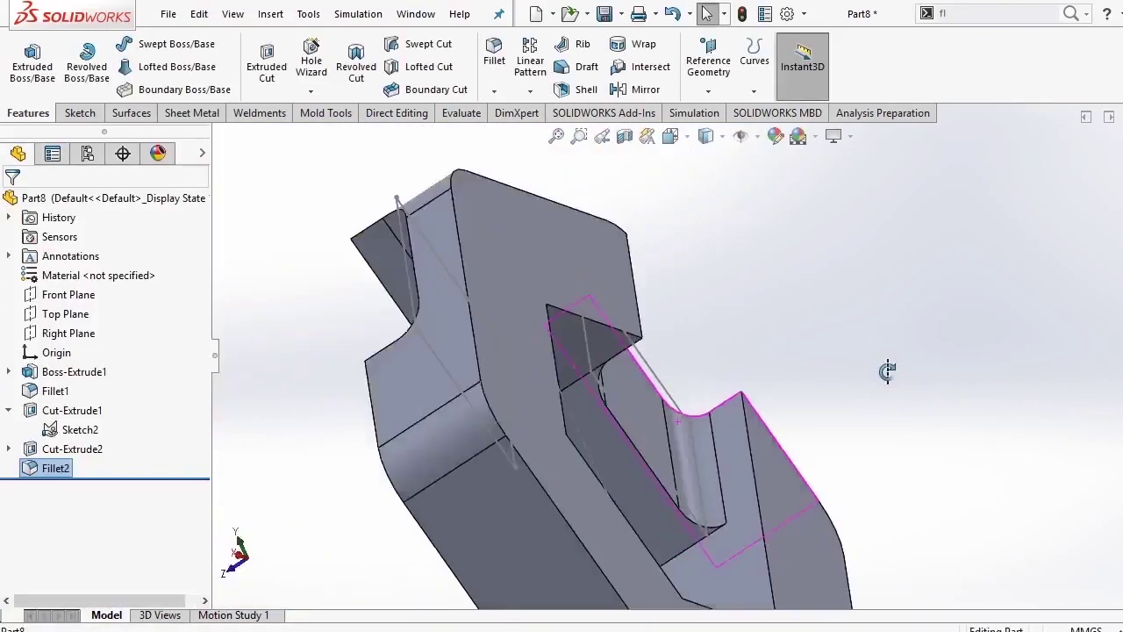
Hide the second cut's Sketch2 and collapse both cut features in the tree.
{"action": "scroll", "coordinate": [782, 451], "scroll_direction": "up", "scroll_amount": 3}
{"action": "scroll", "coordinate": [783, 452], "scroll_direction": "up", "scroll_amount": 3}
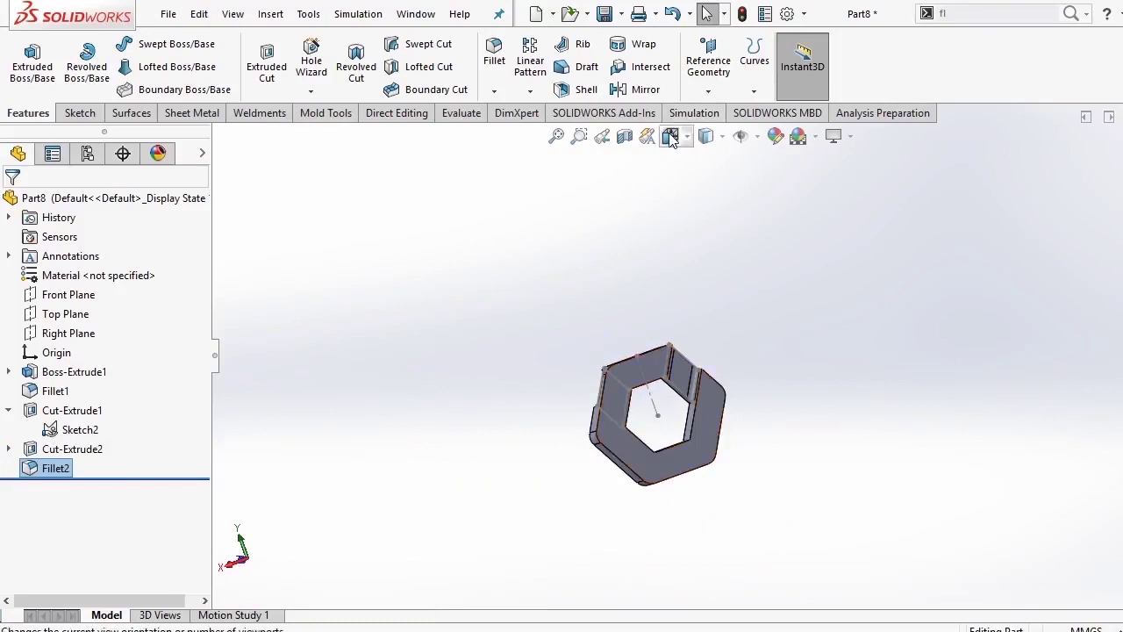
{"action": "key", "text": "ctrl+2"}
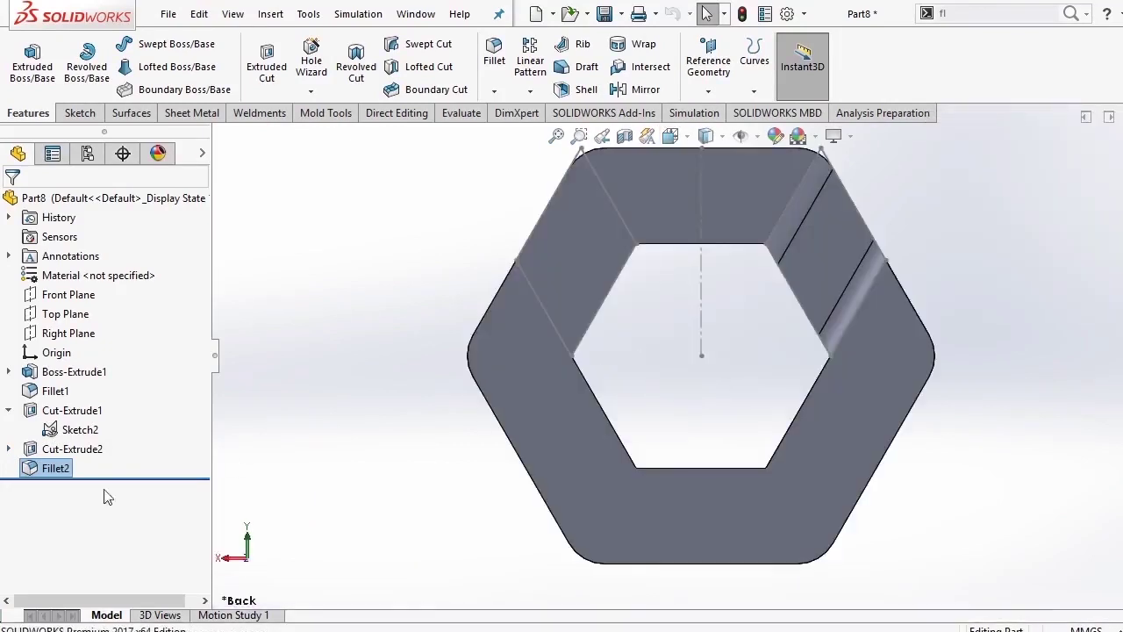
{"action": "left_click", "coordinate": [9, 449]}
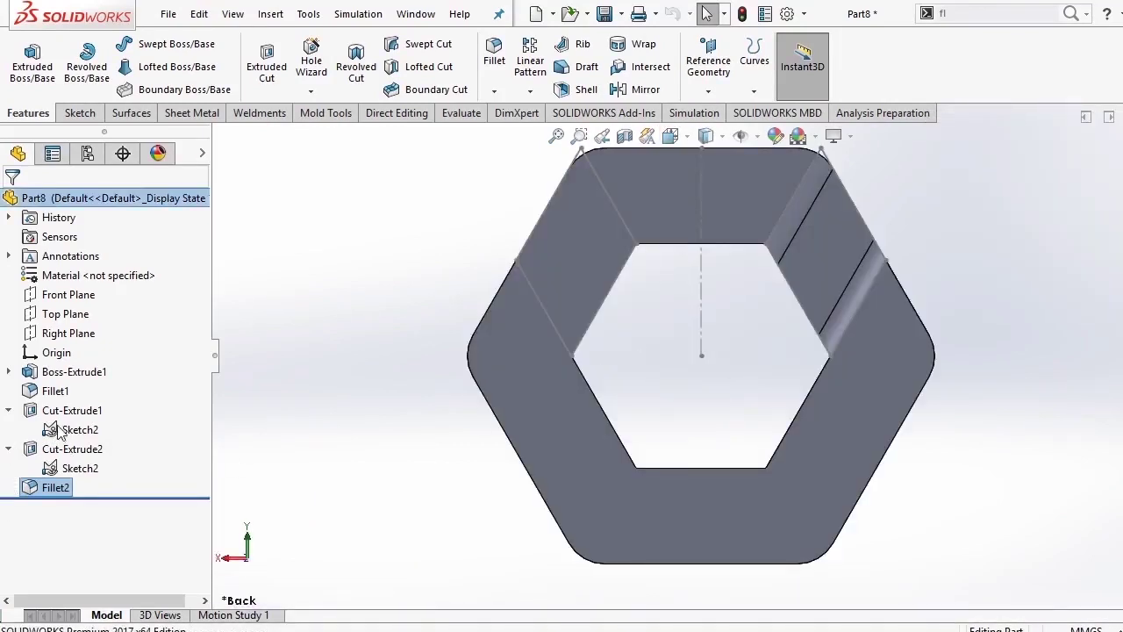
{"action": "right_click", "coordinate": [59, 428]}
{"action": "left_click", "coordinate": [74, 386]}
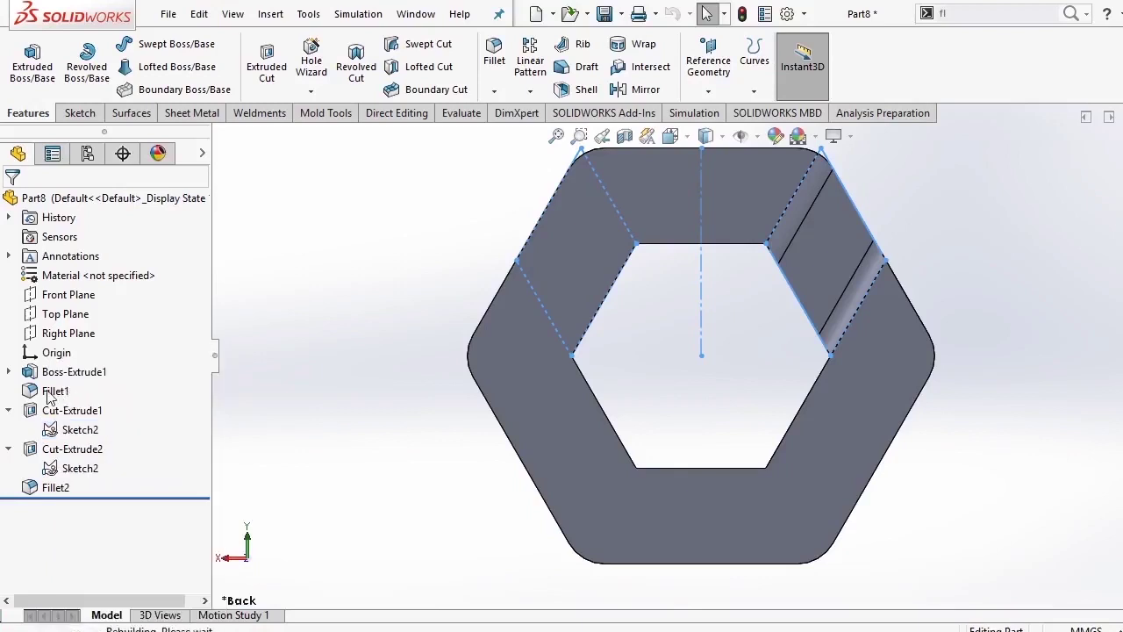
{"action": "left_click", "coordinate": [8, 411]}
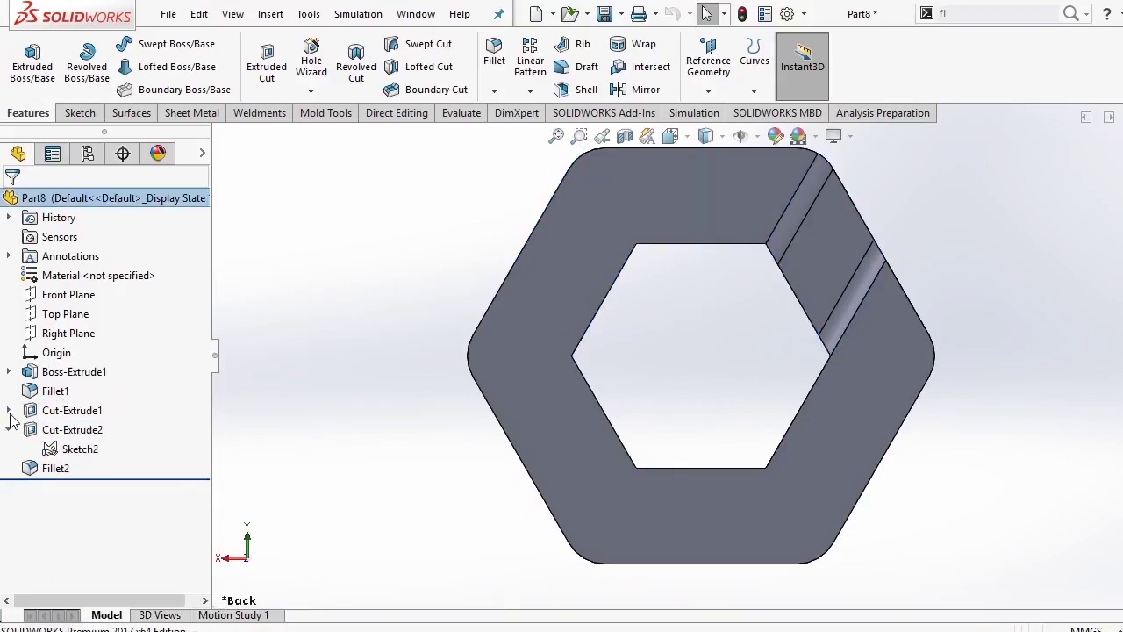
{"action": "left_click", "coordinate": [9, 430]}
Snap the part to the Front view orientation.
{"action": "scroll", "coordinate": [715, 340], "scroll_direction": "up", "scroll_amount": 3}
{"action": "middle_click_drag", "start_coordinate": [714, 340], "coordinate": [512, 389]}
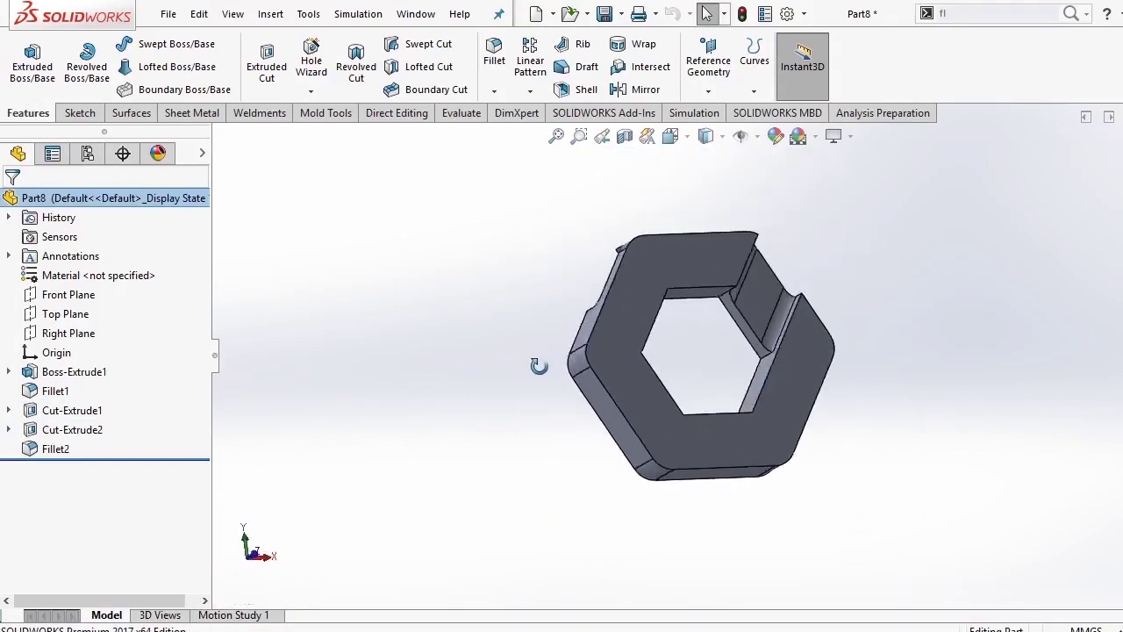
{"action": "left_click", "coordinate": [670, 136]}
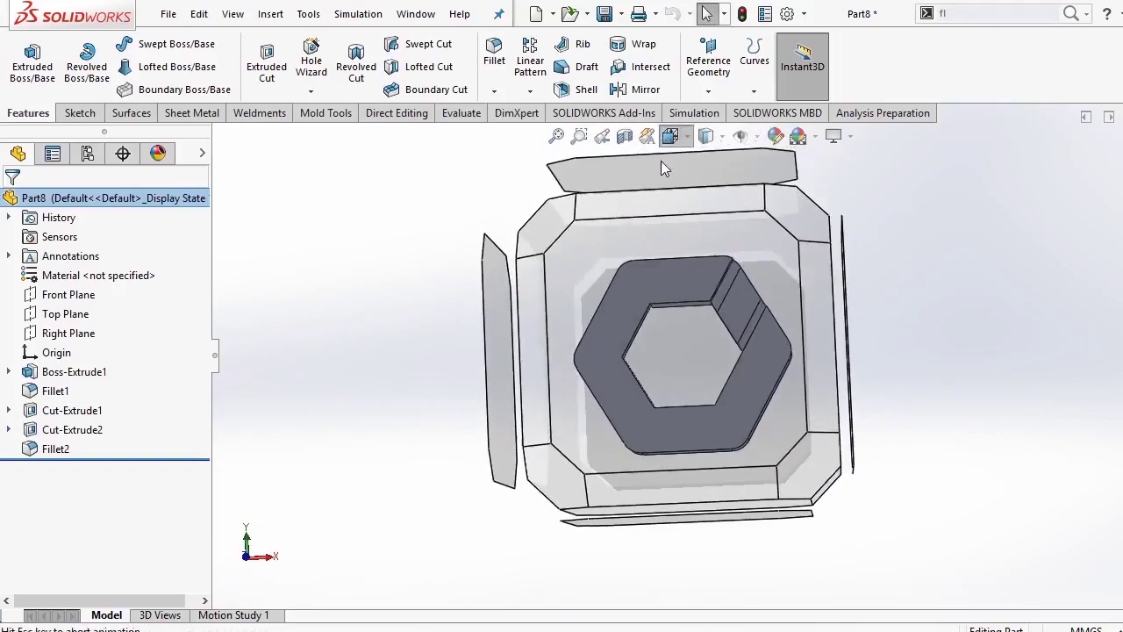
{"action": "left_click", "coordinate": [684, 357]}
{"action": "scroll", "coordinate": [690, 337], "scroll_direction": "up", "scroll_amount": 2}
{"action": "middle_click_drag", "start_coordinate": [647, 243], "coordinate": [720, 284]}
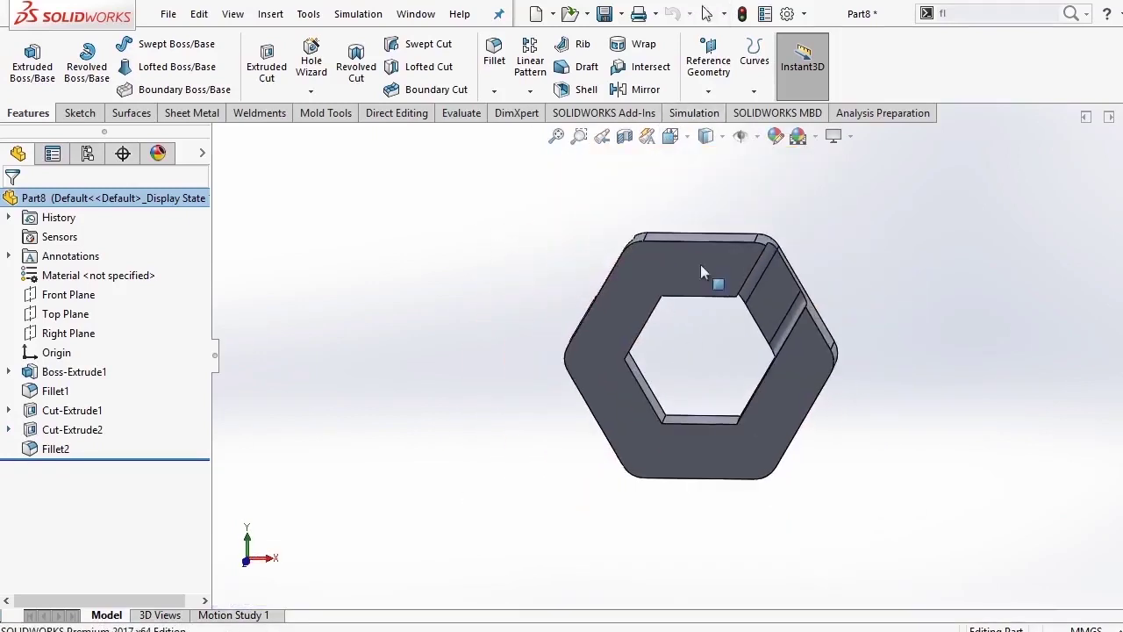
Create Axis1 through the origin, perpendicular to the Front Plane.
{"action": "left_click", "coordinate": [708, 88]}
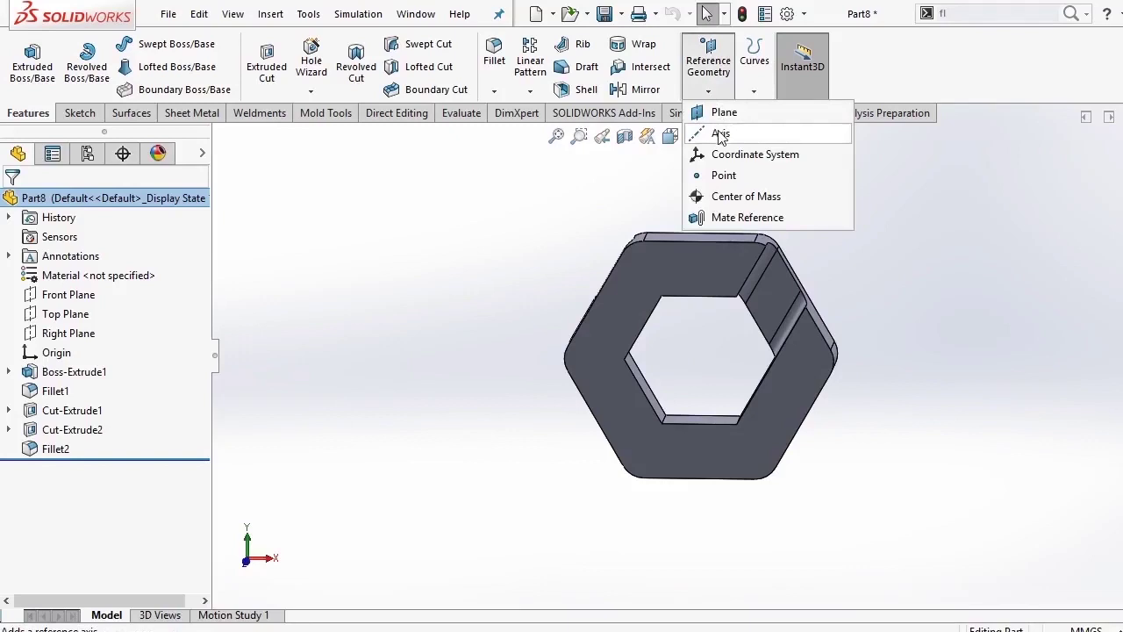
{"action": "left_click", "coordinate": [720, 136]}
{"action": "left_click", "coordinate": [218, 136]}
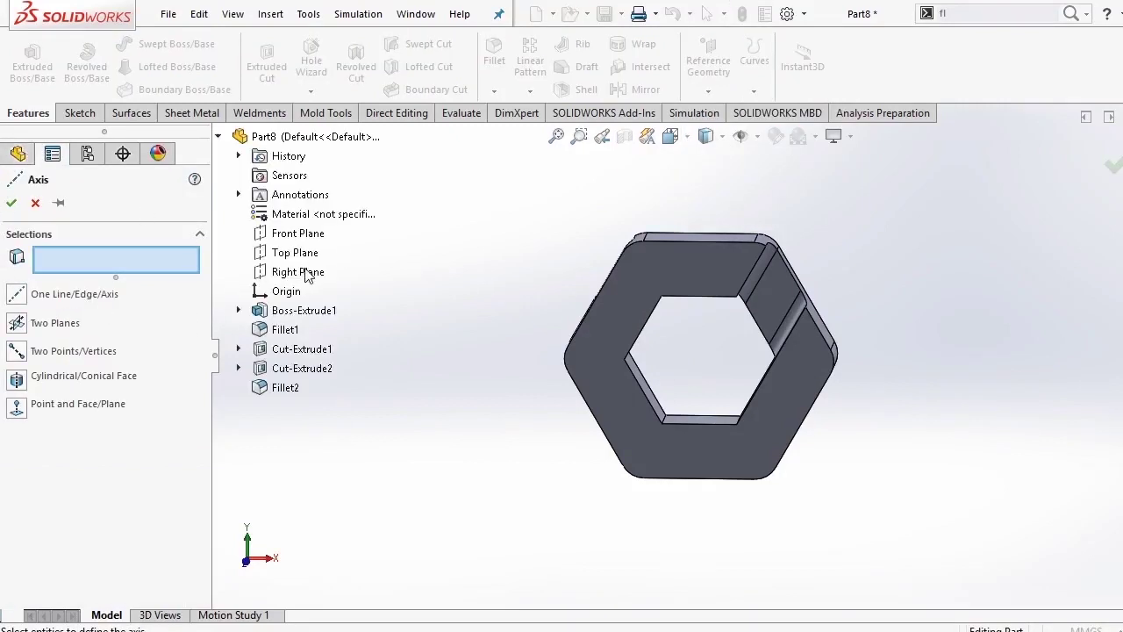
{"action": "left_click", "coordinate": [290, 292]}
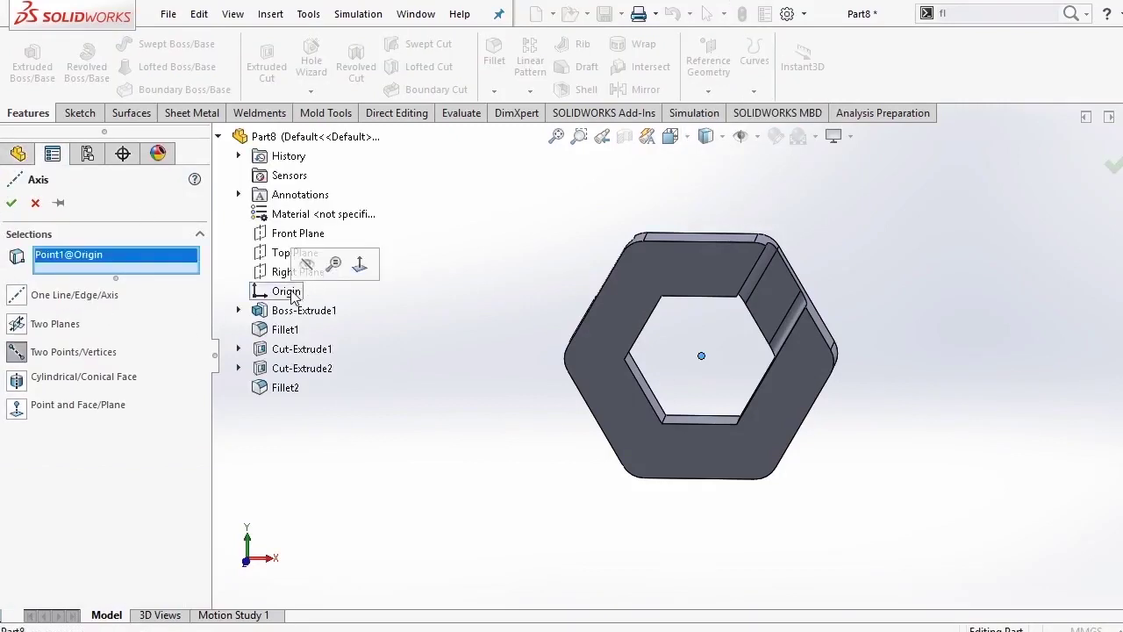
{"action": "left_click", "coordinate": [284, 235]}
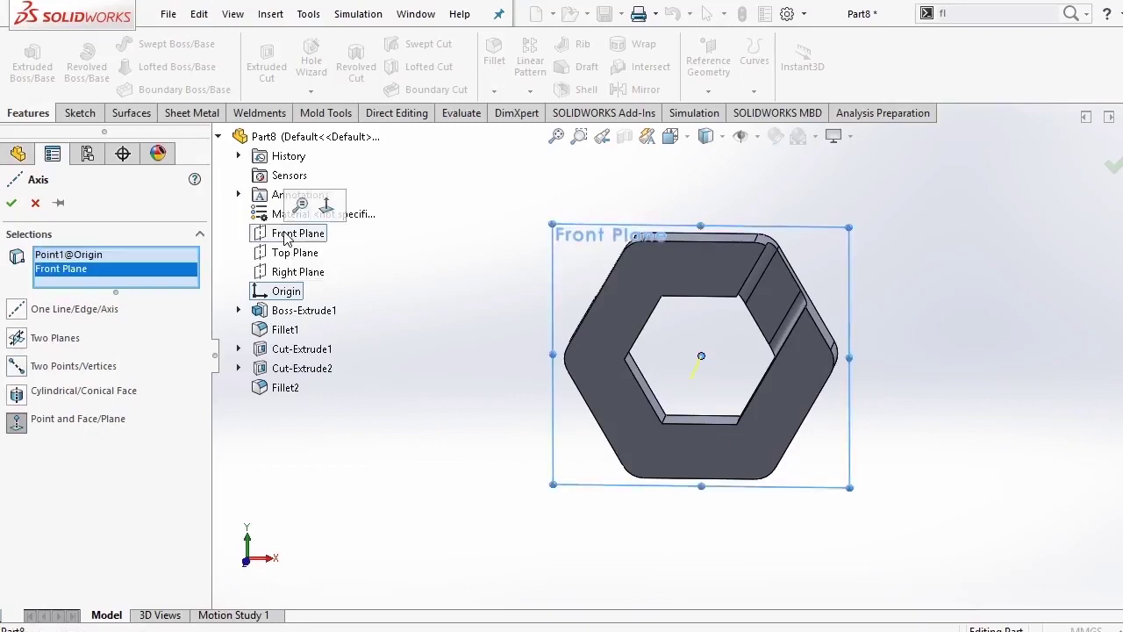
{"action": "left_click", "coordinate": [11, 205]}
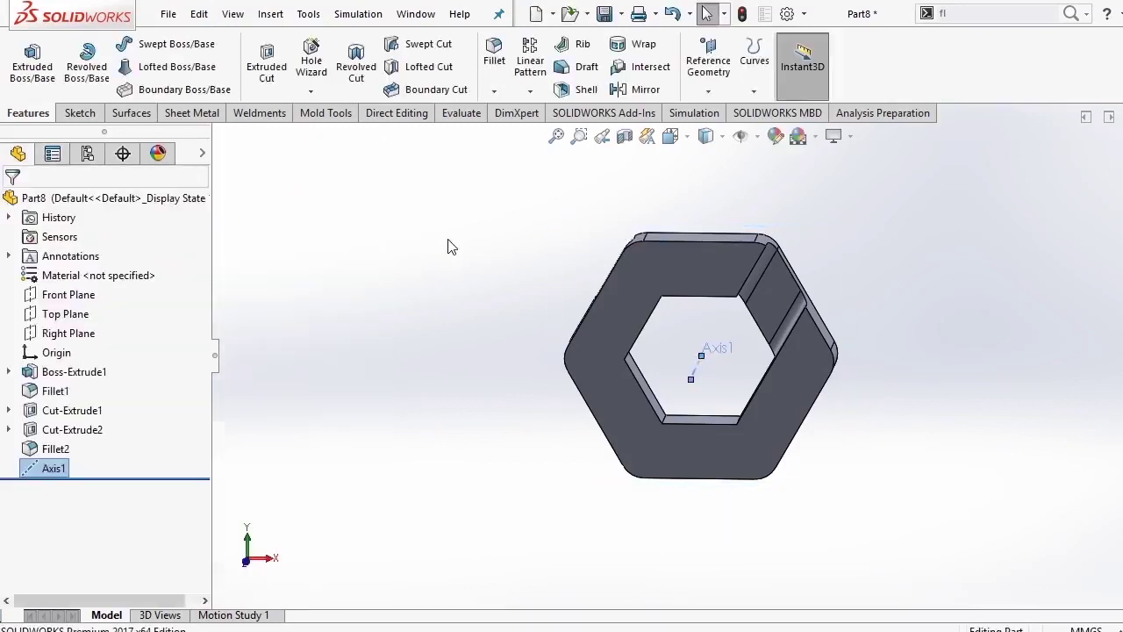
{"action": "left_click", "coordinate": [531, 92]}
{"action": "left_click", "coordinate": [546, 134]}
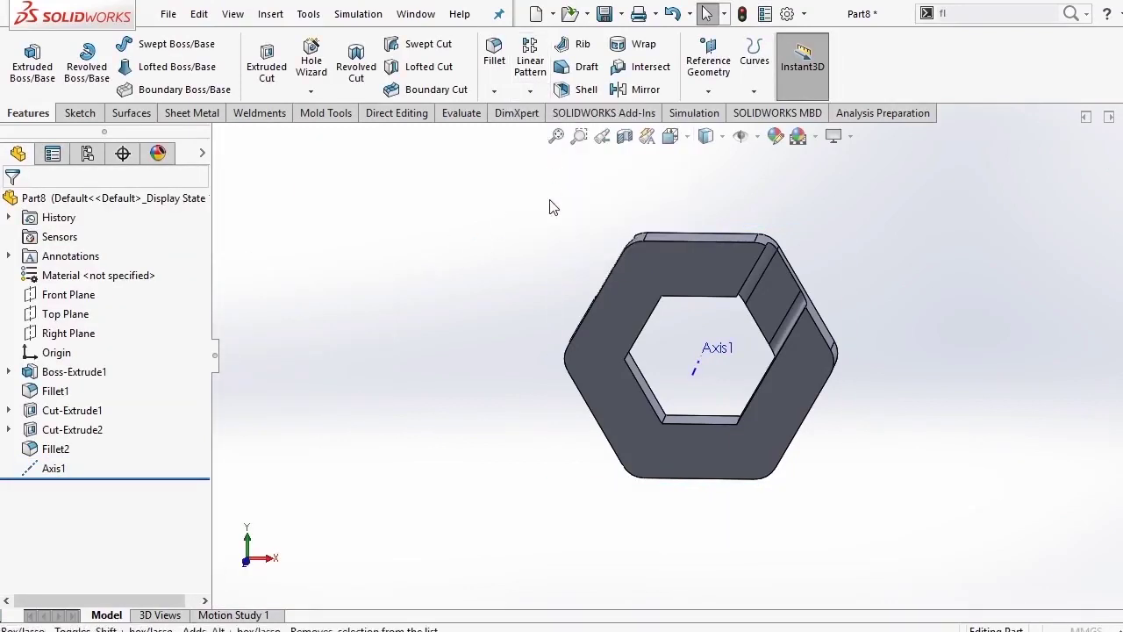
Create CirPattern1 around Axis1, repeating both notch cuts and the notch fillet.
{"action": "left_click", "coordinate": [701, 381]}
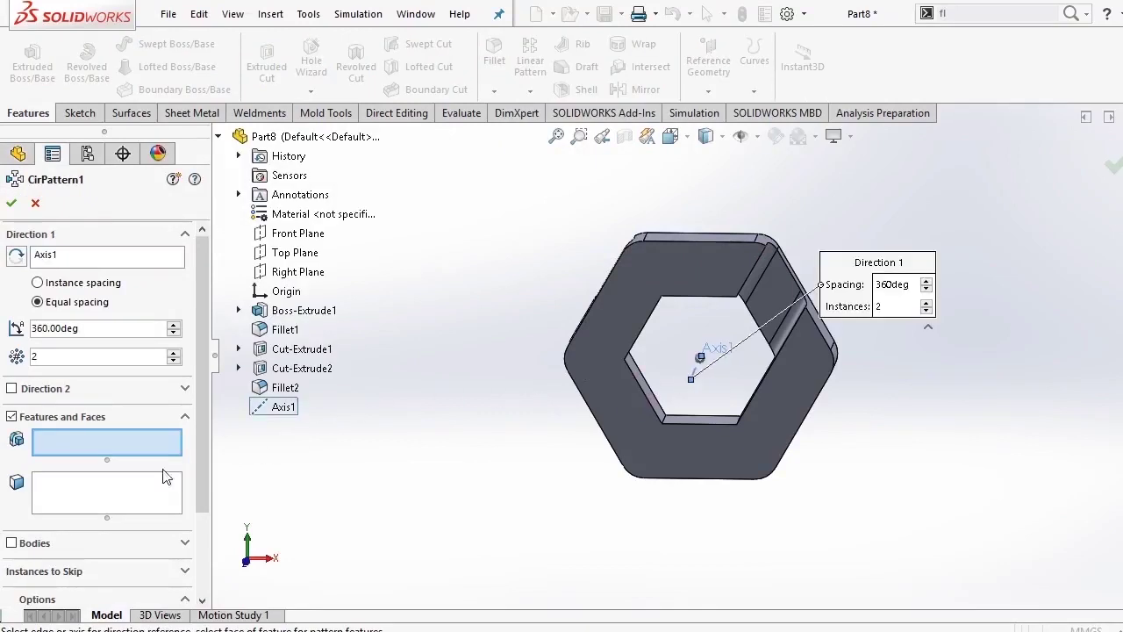
{"action": "middle_click_drag", "start_coordinate": [744, 379], "coordinate": [762, 307]}
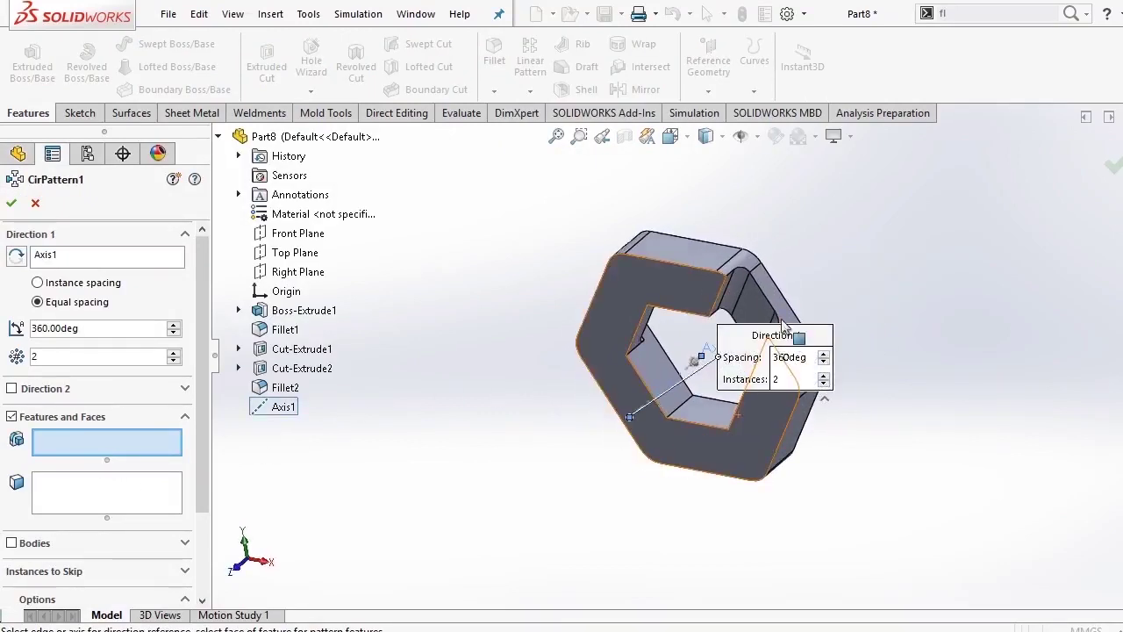
{"action": "left_click", "coordinate": [302, 350]}
{"action": "left_click", "coordinate": [290, 371]}
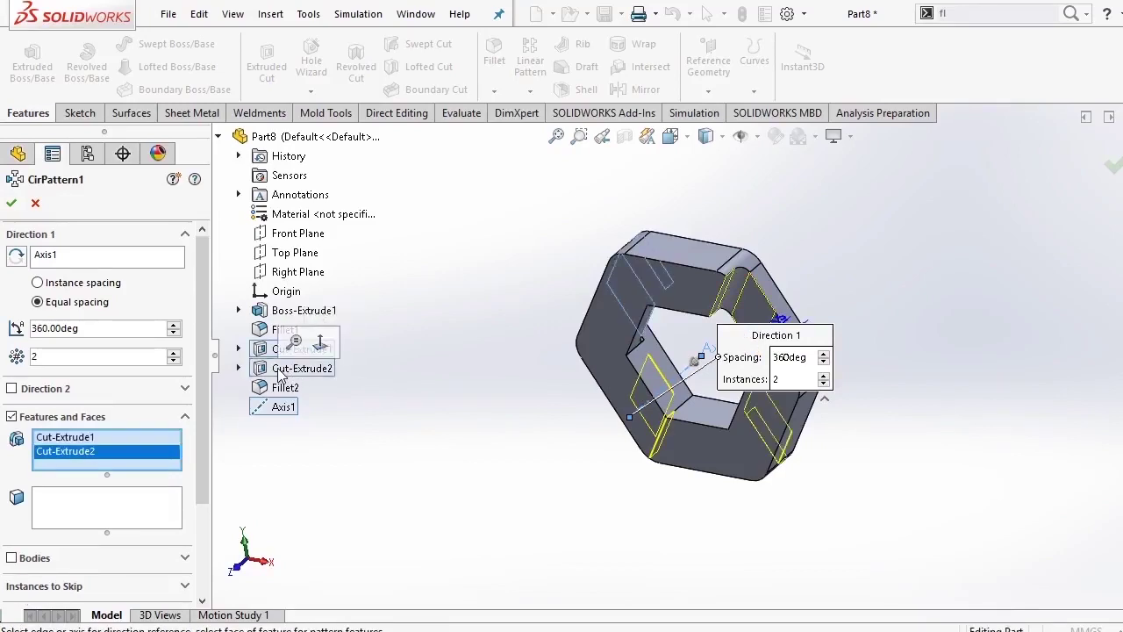
{"action": "left_click", "coordinate": [278, 389]}
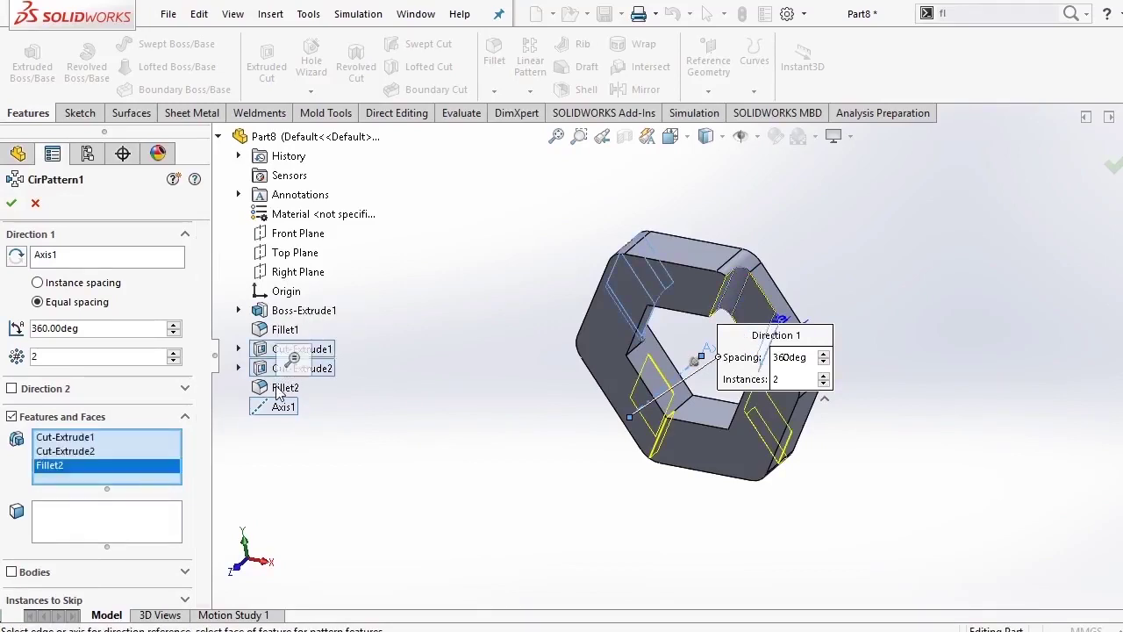
{"action": "left_click", "coordinate": [11, 205]}
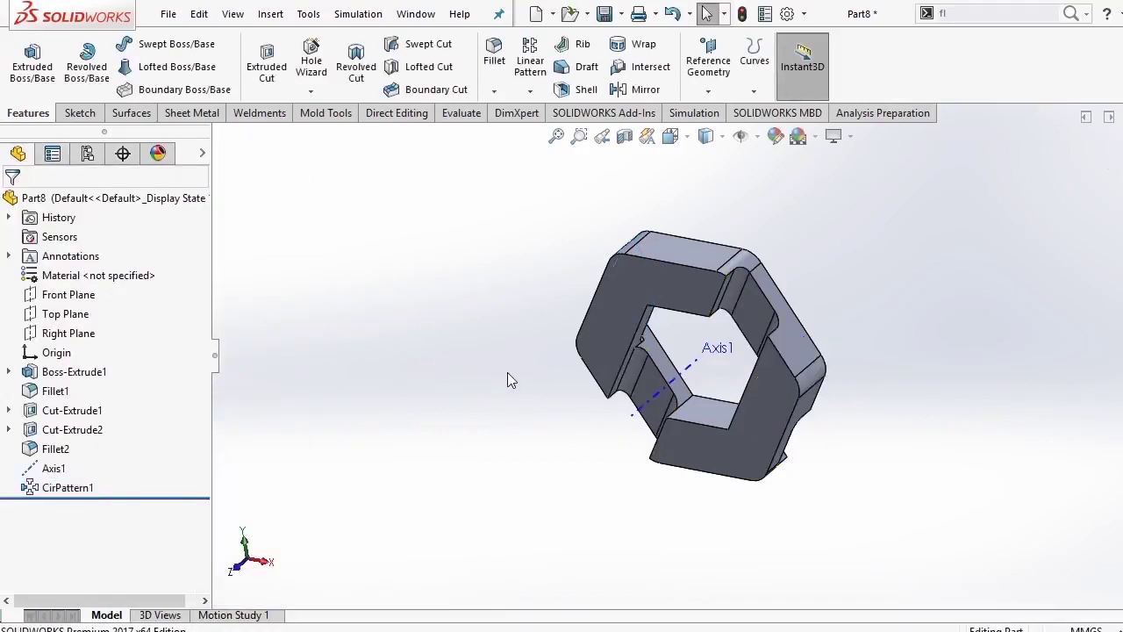
Hide Axis1 and inspect the patterned link from an angle.
{"action": "middle_click_drag", "start_coordinate": [481, 384], "coordinate": [679, 430]}
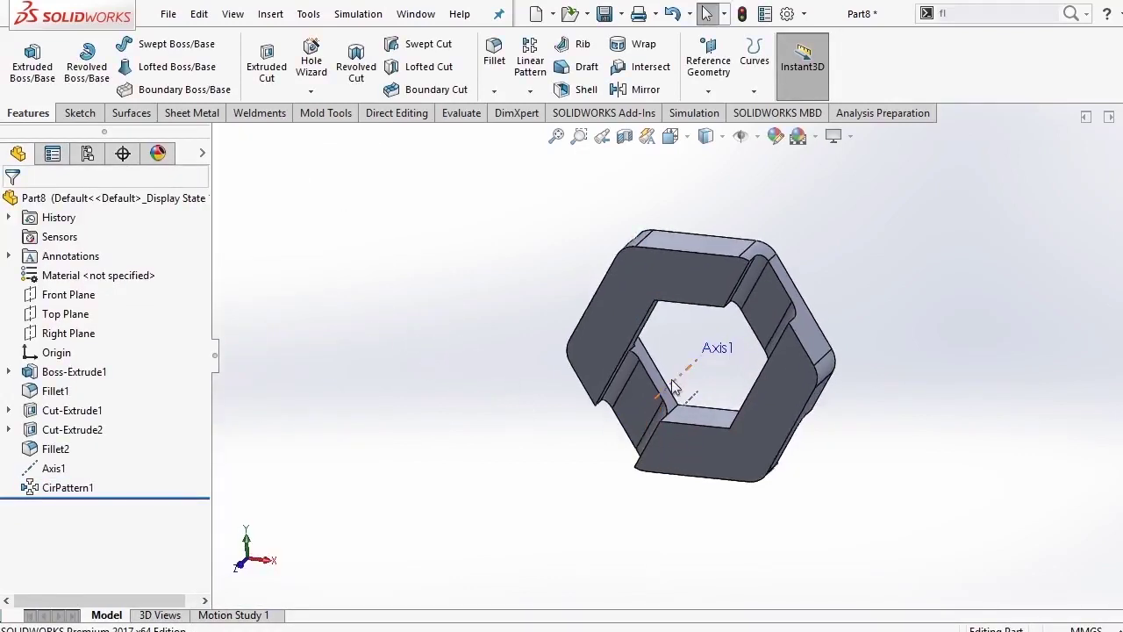
{"action": "right_click", "coordinate": [671, 384]}
{"action": "left_click", "coordinate": [712, 354]}
{"action": "mouse_move", "coordinate": [443, 382]}
{"action": "middle_mouse_down"}
{"action": "mouse_move", "coordinate": [519, 406]}
{"action": "mouse_move", "coordinate": [504, 374]}
{"action": "mouse_move", "coordinate": [584, 281]}
{"action": "mouse_move", "coordinate": [577, 334]}
{"action": "mouse_move", "coordinate": [451, 356]}
{"action": "mouse_move", "coordinate": [474, 366]}
{"action": "mouse_move", "coordinate": [509, 346]}
{"action": "mouse_move", "coordinate": [504, 372]}
{"action": "middle_mouse_up"}
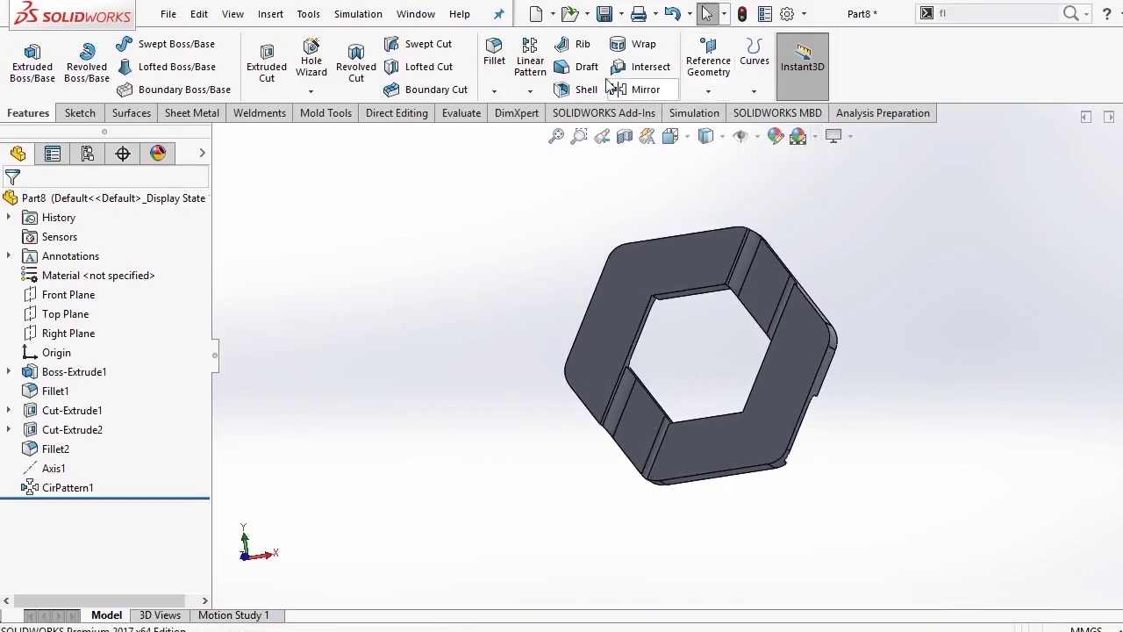
Start a new fillet and select the first two inner edges of the hexagon link.
{"action": "left_click", "coordinate": [496, 92]}
{"action": "left_click", "coordinate": [509, 111]}
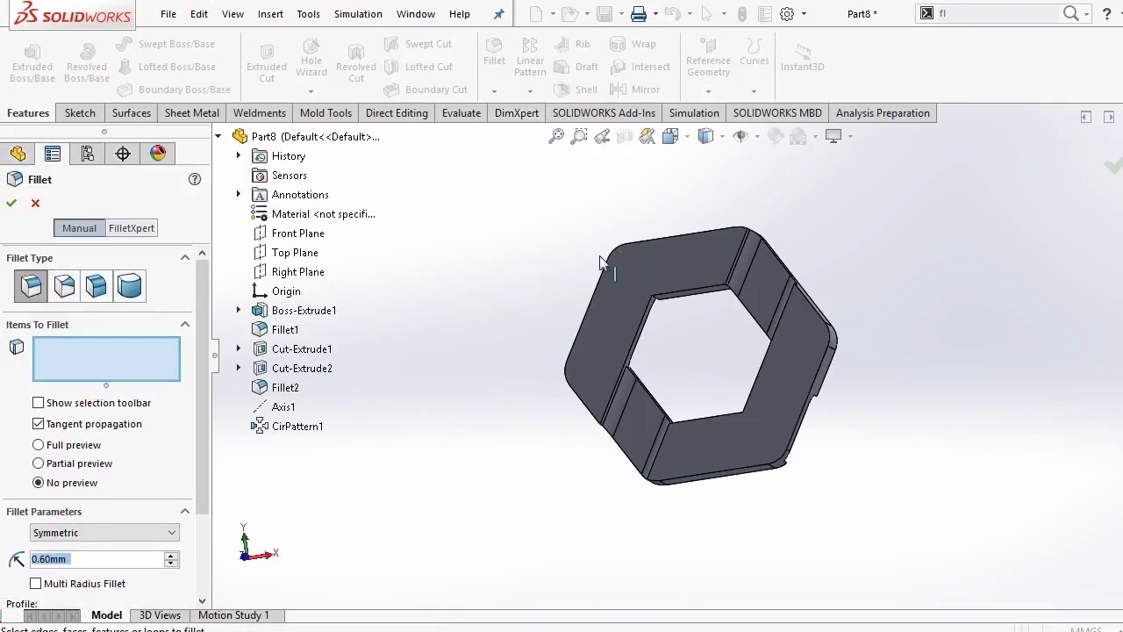
{"action": "scroll", "coordinate": [664, 338], "scroll_direction": "down", "scroll_amount": 3}
{"action": "scroll", "coordinate": [651, 358], "scroll_direction": "down", "scroll_amount": 2}
{"action": "scroll", "coordinate": [617, 375], "scroll_direction": "down", "scroll_amount": 4}
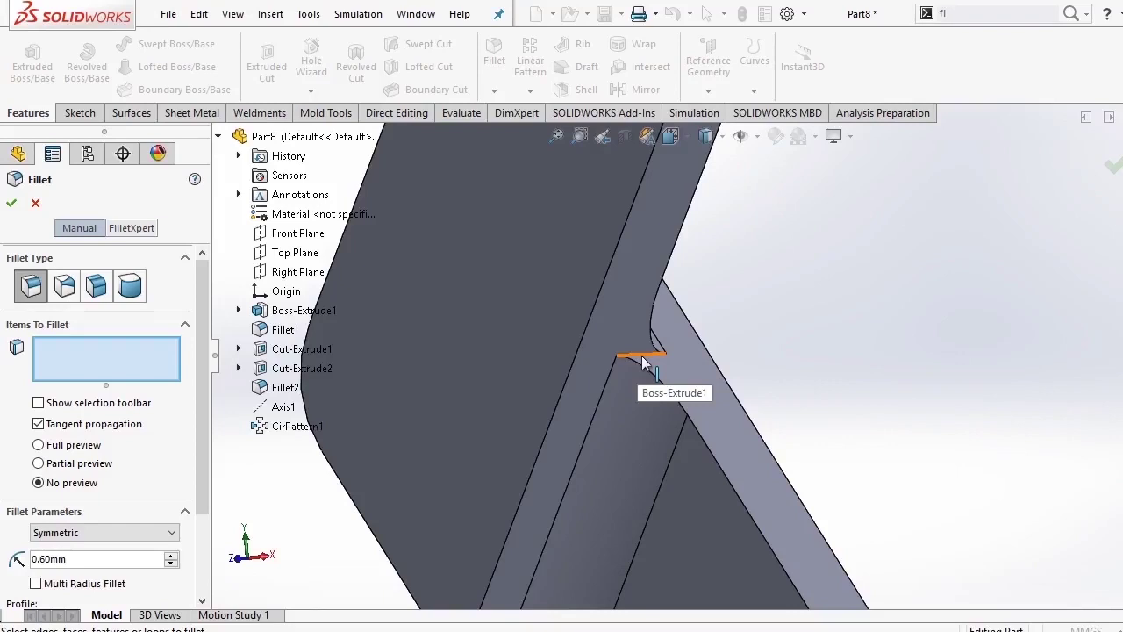
{"action": "left_click", "coordinate": [643, 356]}
{"action": "scroll", "coordinate": [667, 338], "scroll_direction": "up", "scroll_amount": 5}
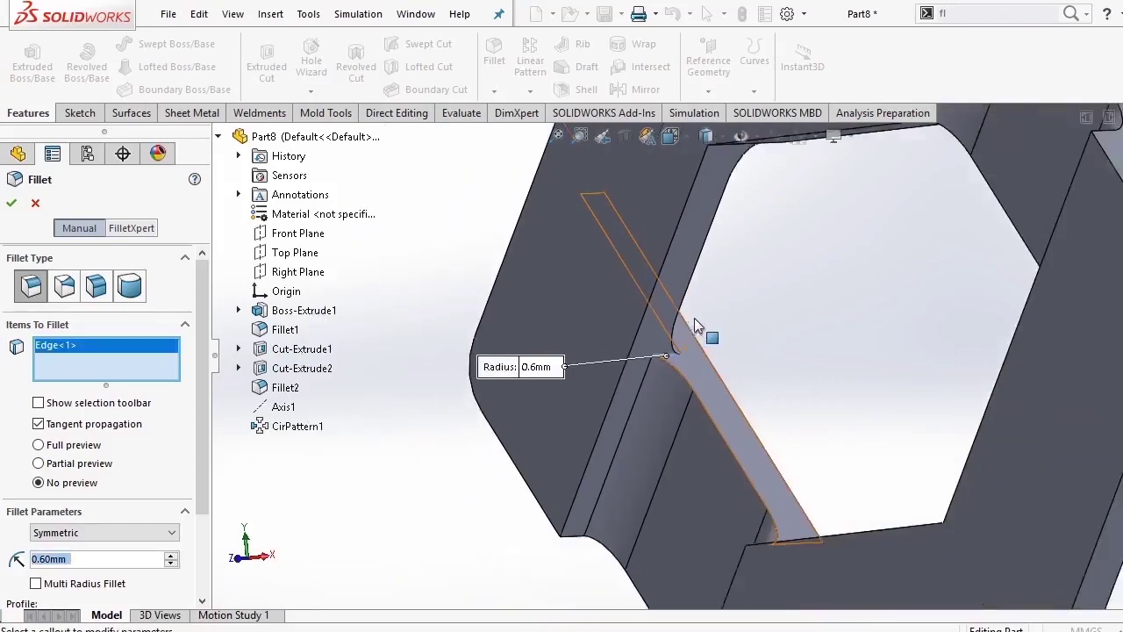
{"action": "middle_click_drag", "start_coordinate": [736, 311], "coordinate": [736, 261]}
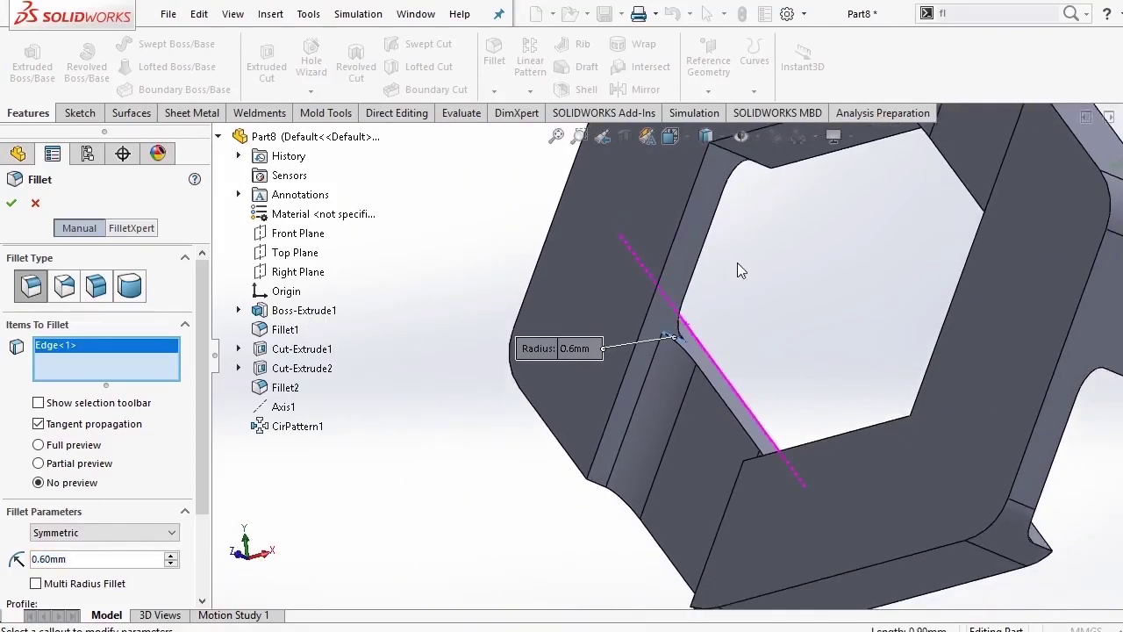
{"action": "scroll", "coordinate": [737, 262], "scroll_direction": "up", "scroll_amount": 5}
{"action": "scroll", "coordinate": [712, 267], "scroll_direction": "down", "scroll_amount": 6}
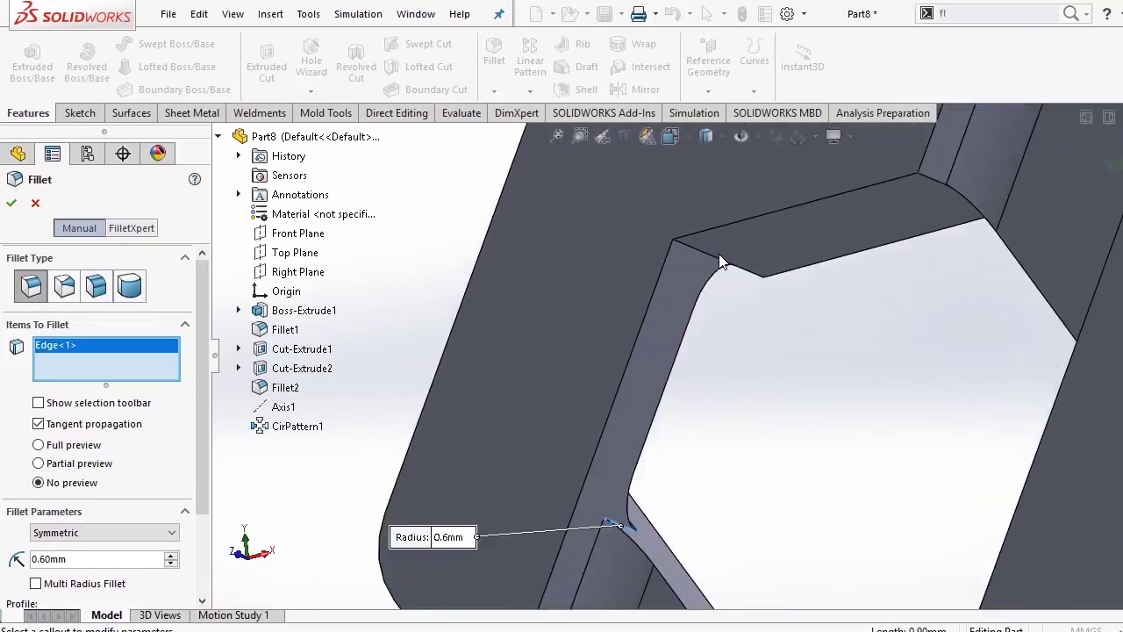
{"action": "left_click", "coordinate": [713, 256]}
Add three more inner edges and apply the 0.6 mm fillet as Fillet3.
{"action": "mouse_move", "coordinate": [770, 296]}
{"action": "middle_mouse_down"}
{"action": "mouse_move", "coordinate": [843, 316]}
{"action": "mouse_move", "coordinate": [855, 378]}
{"action": "middle_mouse_up"}
{"action": "scroll", "coordinate": [825, 313], "scroll_direction": "up", "scroll_amount": 5}
{"action": "left_click", "coordinate": [846, 280]}
{"action": "scroll", "coordinate": [856, 379], "scroll_direction": "down", "scroll_amount": 5}
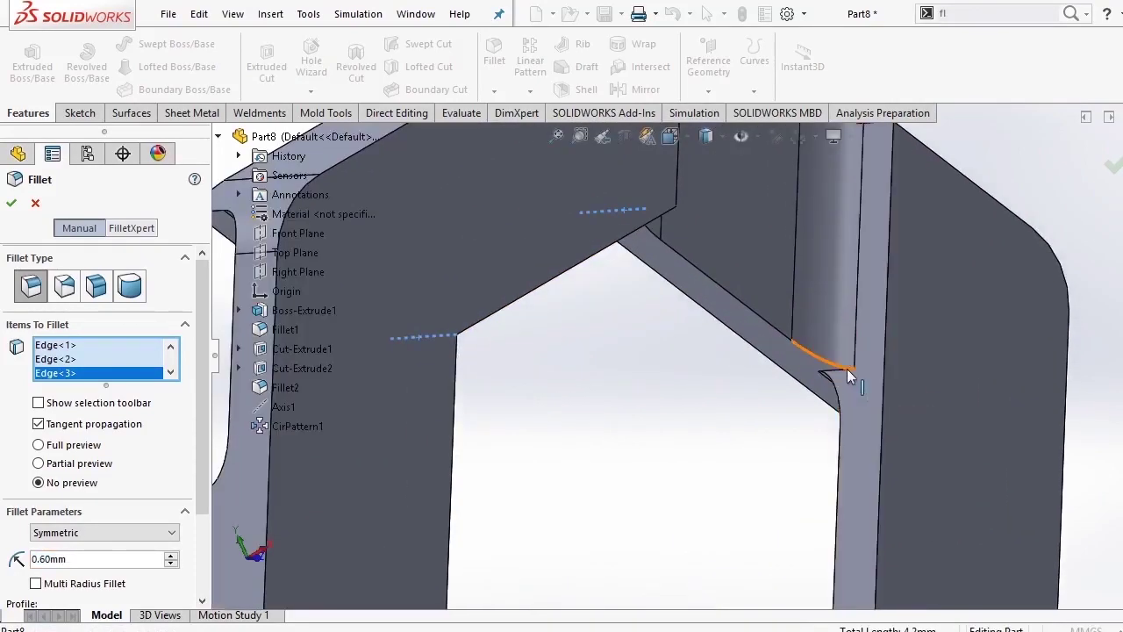
{"action": "left_click", "coordinate": [843, 376]}
{"action": "scroll", "coordinate": [847, 390], "scroll_direction": "up", "scroll_amount": 3}
{"action": "scroll", "coordinate": [834, 413], "scroll_direction": "up", "scroll_amount": 3}
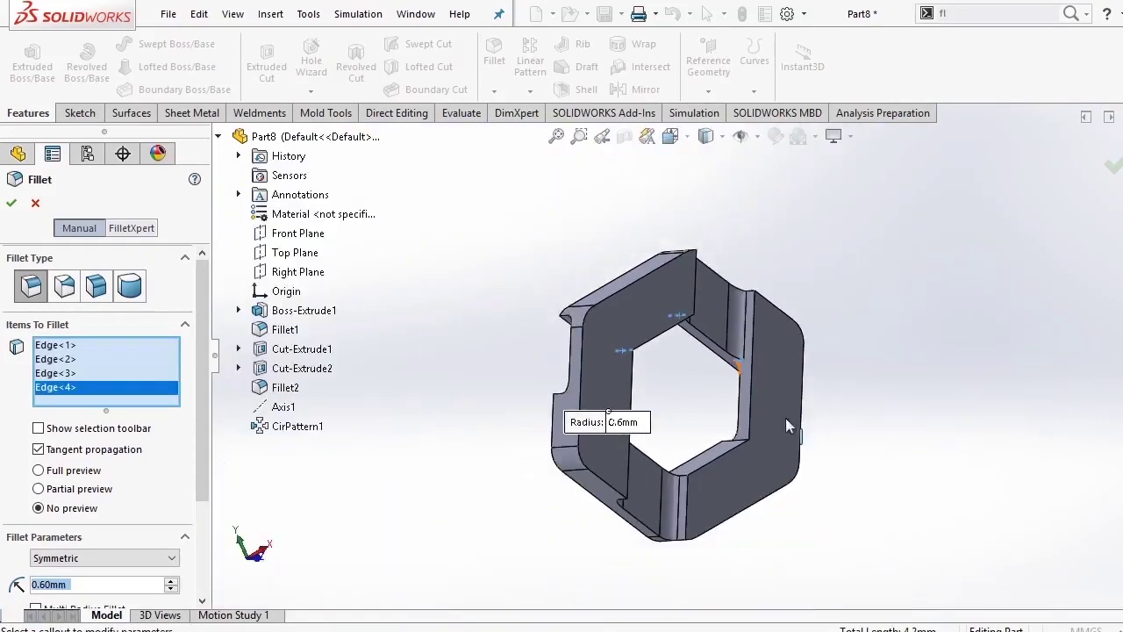
{"action": "scroll", "coordinate": [728, 459], "scroll_direction": "down", "scroll_amount": 5}
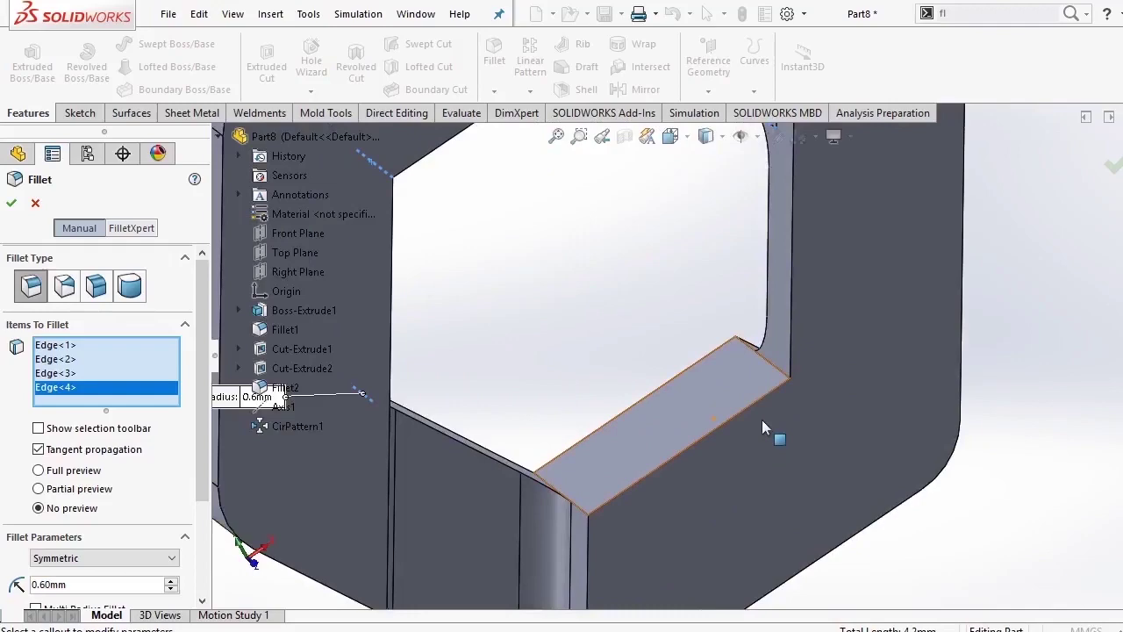
{"action": "left_click", "coordinate": [776, 370]}
{"action": "scroll", "coordinate": [702, 395], "scroll_direction": "up", "scroll_amount": 2}
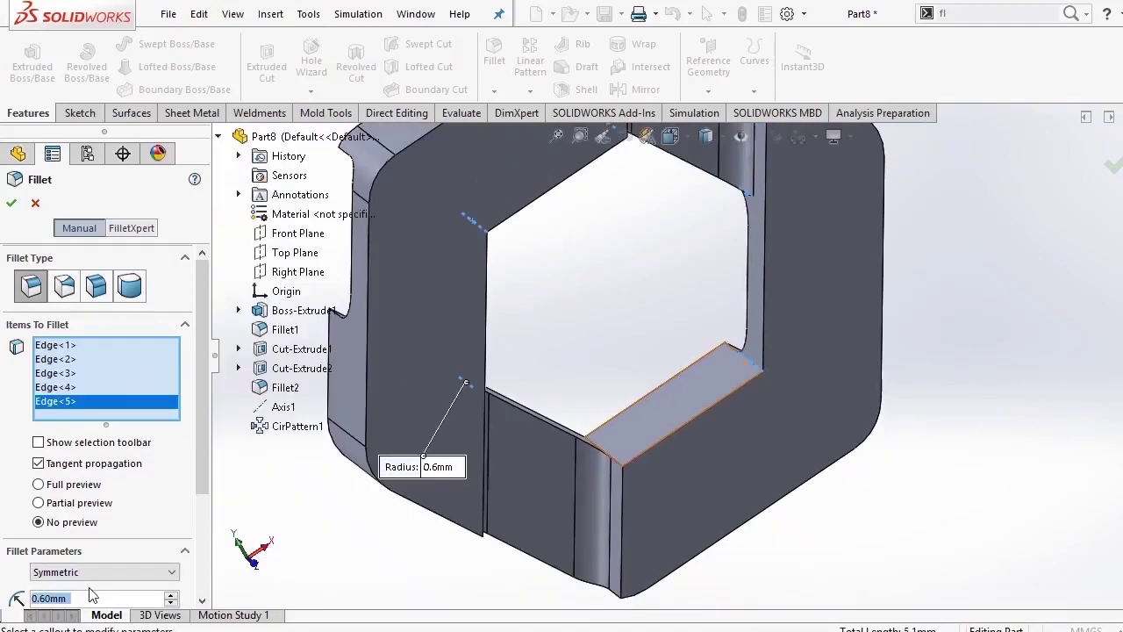
{"action": "left_click", "coordinate": [11, 203]}
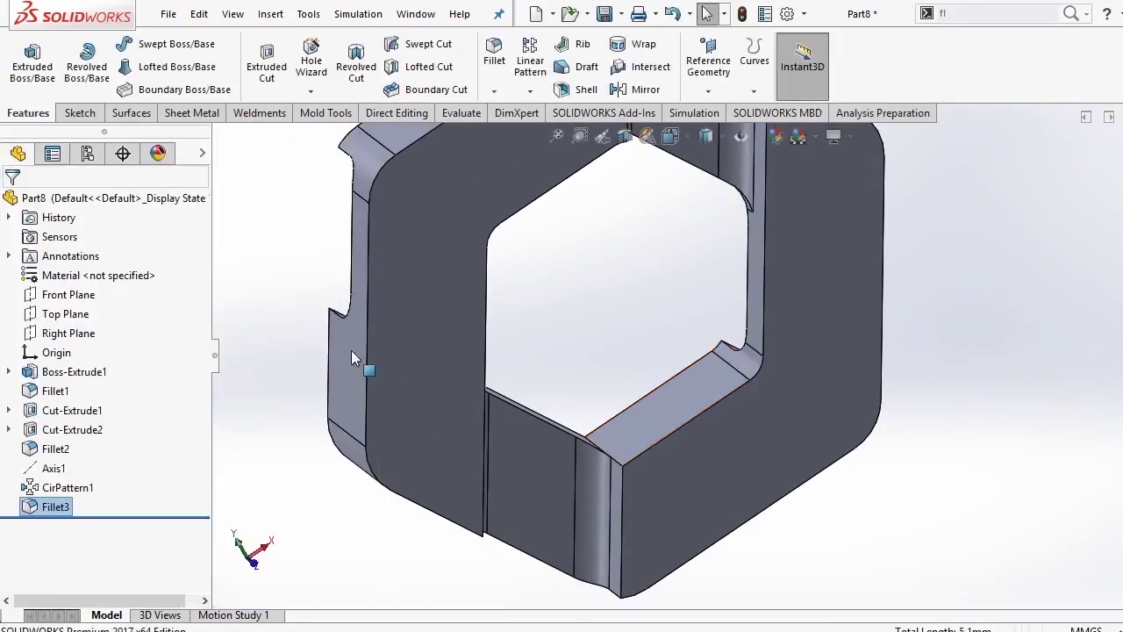
{"action": "scroll", "coordinate": [558, 352], "scroll_direction": "up", "scroll_amount": 3}
{"action": "scroll", "coordinate": [612, 340], "scroll_direction": "up", "scroll_amount": 2}
{"action": "mouse_move", "coordinate": [612, 340]}
{"action": "middle_mouse_down"}
{"action": "mouse_move", "coordinate": [637, 323]}
{"action": "mouse_move", "coordinate": [641, 339]}
{"action": "mouse_move", "coordinate": [567, 311]}
{"action": "middle_mouse_up"}
Create Fillet4 with a 0.42 mm radius on four more notch edges.
{"action": "left_click", "coordinate": [494, 91]}
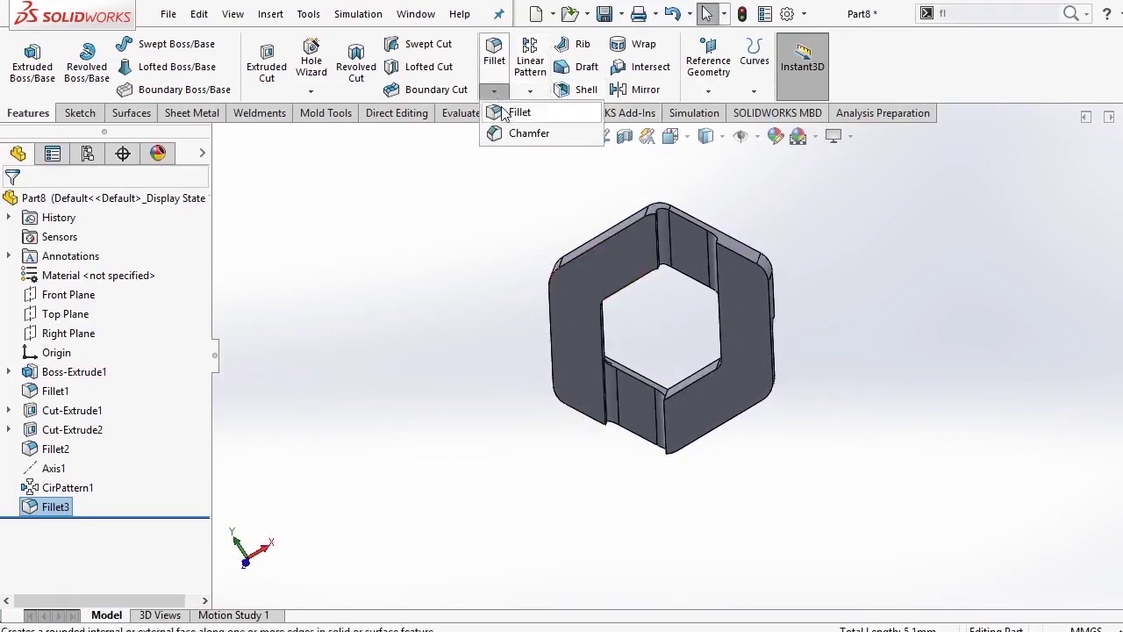
{"action": "left_click", "coordinate": [516, 112]}
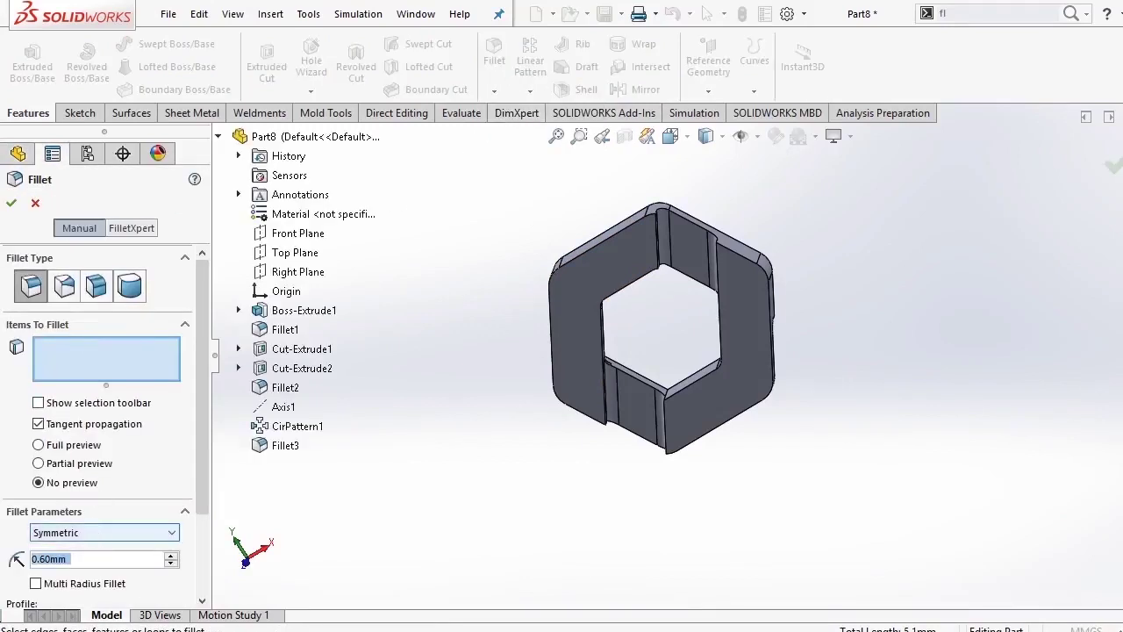
{"action": "type", "text": "0.42"}
{"action": "key", "text": "Return"}
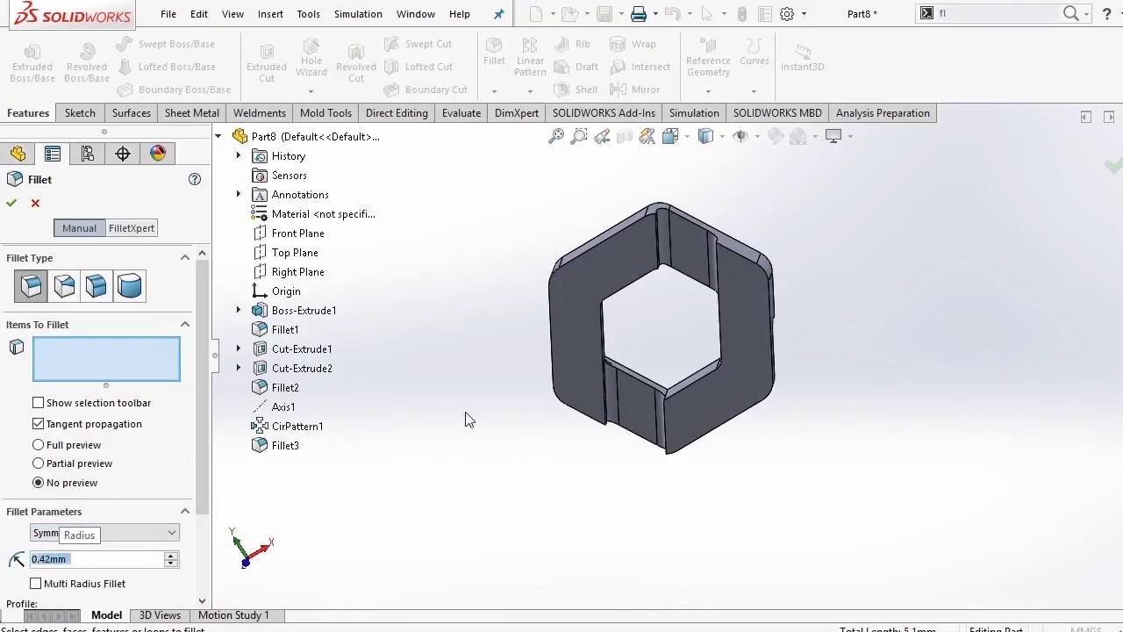
{"action": "scroll", "coordinate": [675, 382], "scroll_direction": "down", "scroll_amount": 2}
{"action": "middle_click_drag", "start_coordinate": [675, 382], "coordinate": [645, 444]}
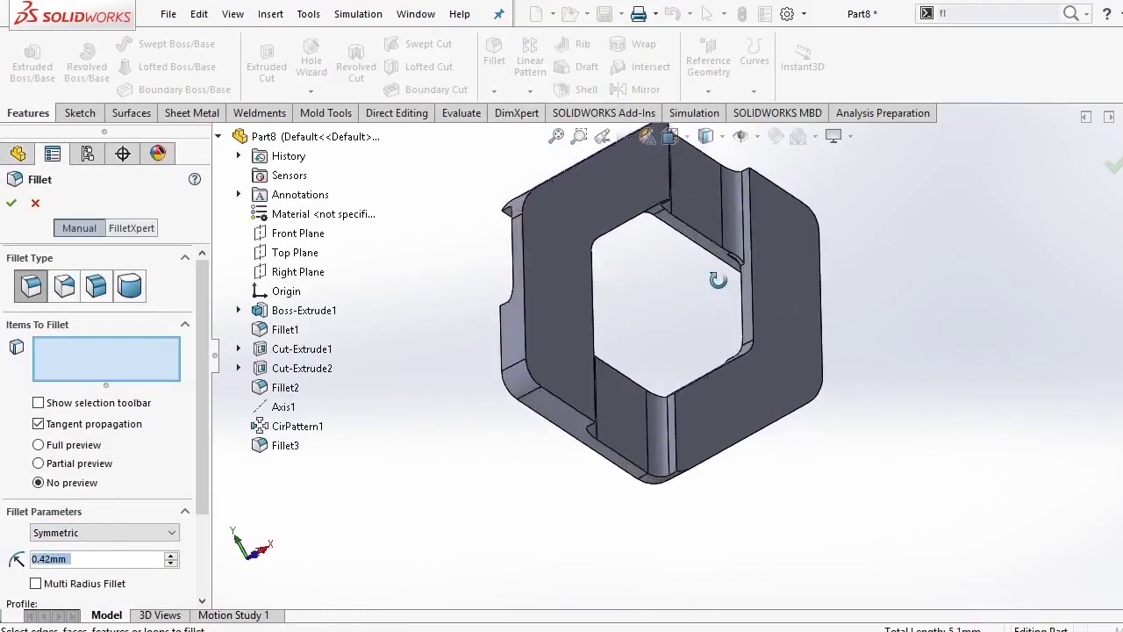
{"action": "left_click", "coordinate": [633, 452]}
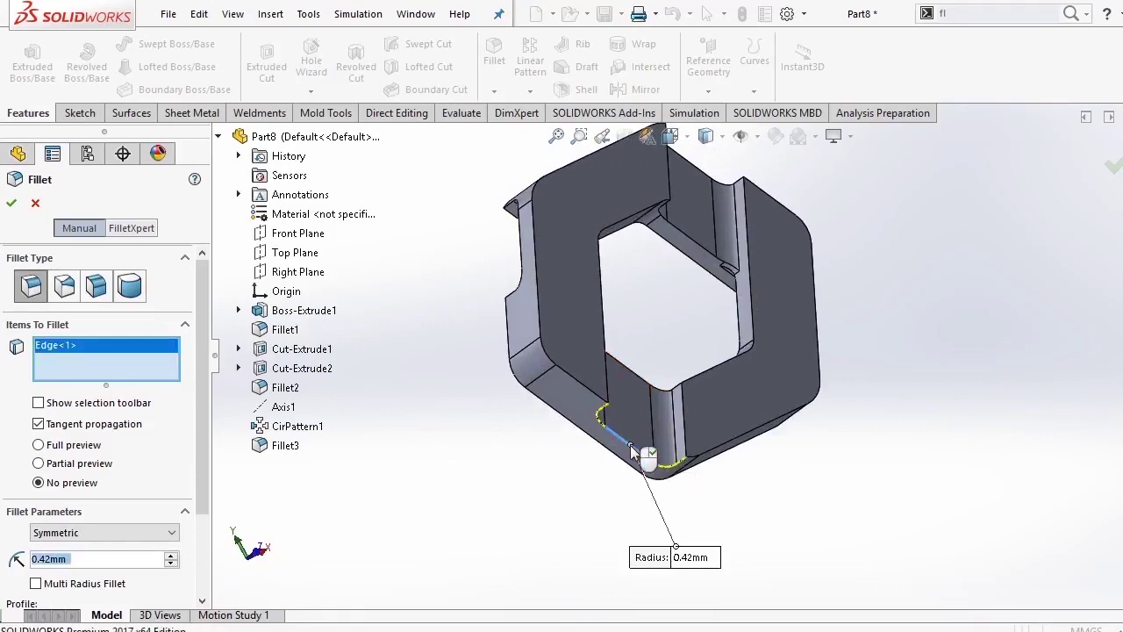
{"action": "left_click", "coordinate": [522, 256]}
{"action": "left_click", "coordinate": [711, 182]}
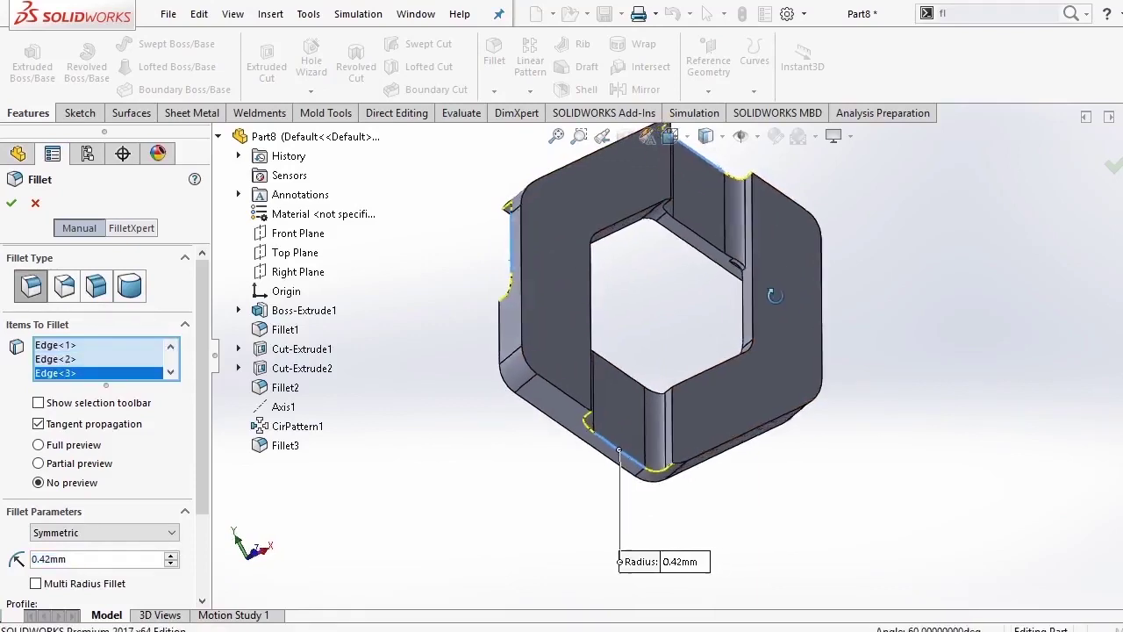
{"action": "middle_click_drag", "start_coordinate": [711, 182], "coordinate": [749, 341]}
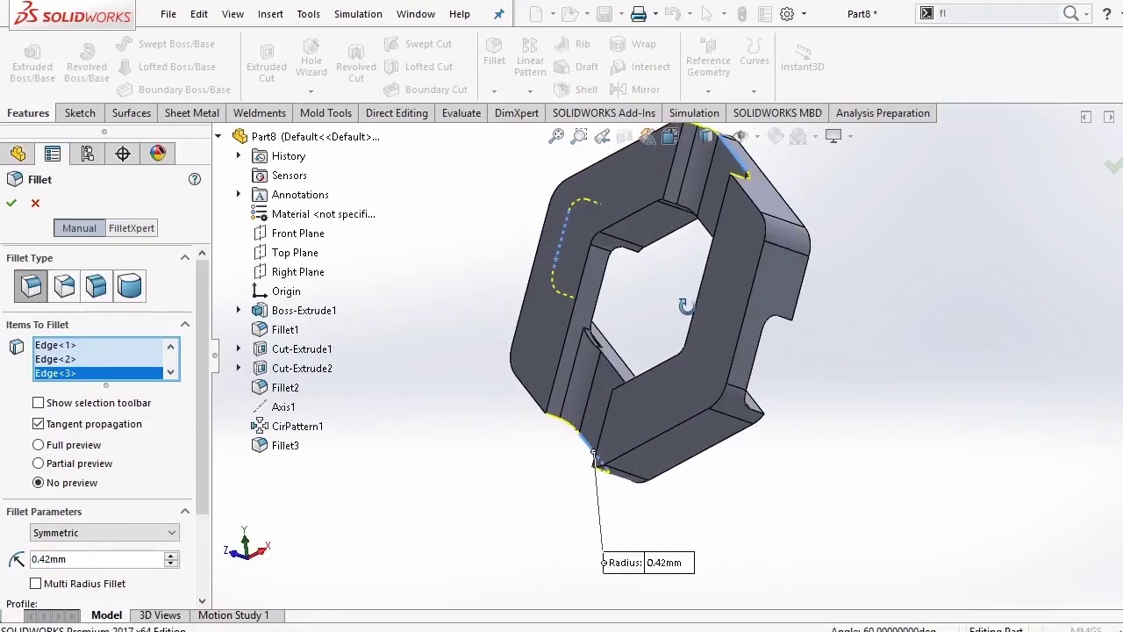
{"action": "left_click", "coordinate": [757, 356]}
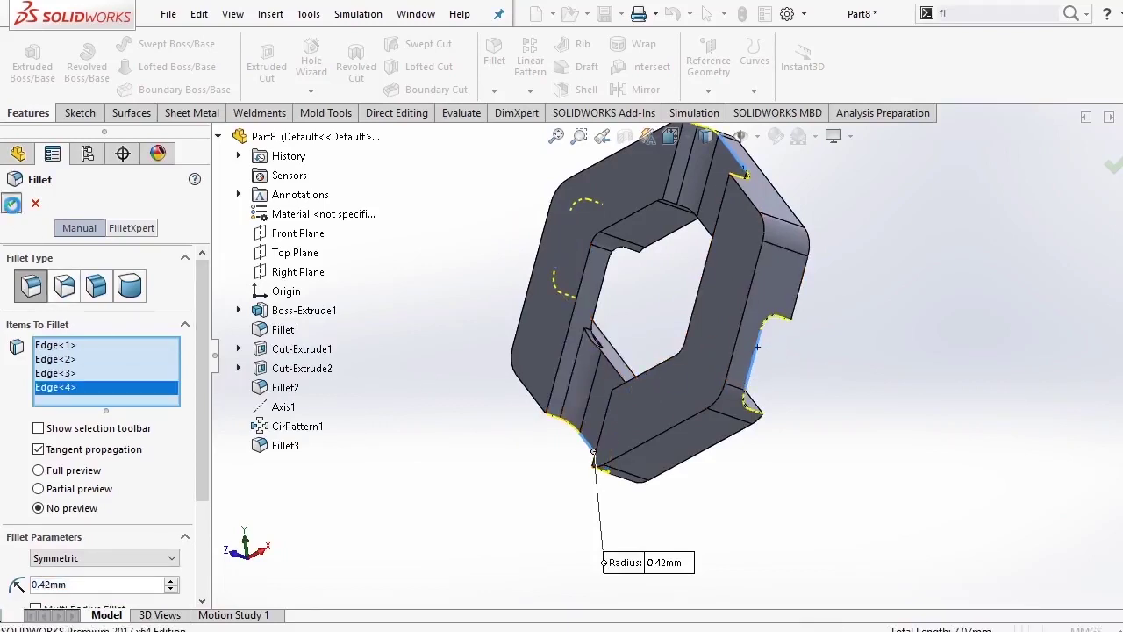
{"action": "left_click", "coordinate": [12, 203]}
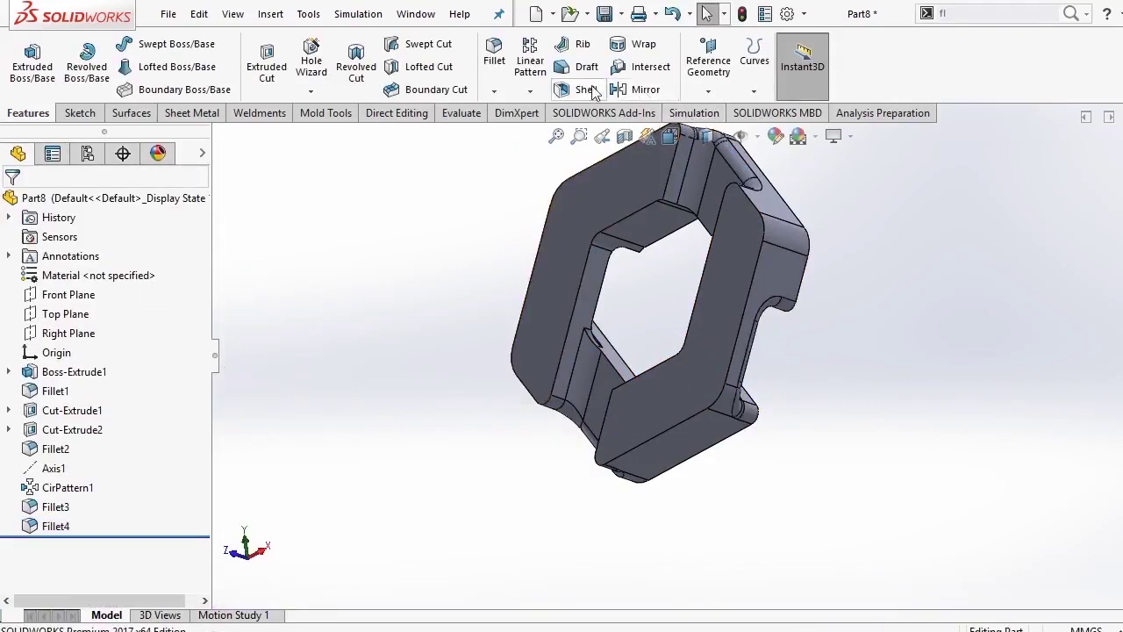
Create Fillet5 rounding four edges of the hexagonal opening at 0.42 mm.
{"action": "middle_click_drag", "start_coordinate": [662, 274], "coordinate": [579, 193]}
{"action": "left_click", "coordinate": [493, 91]}
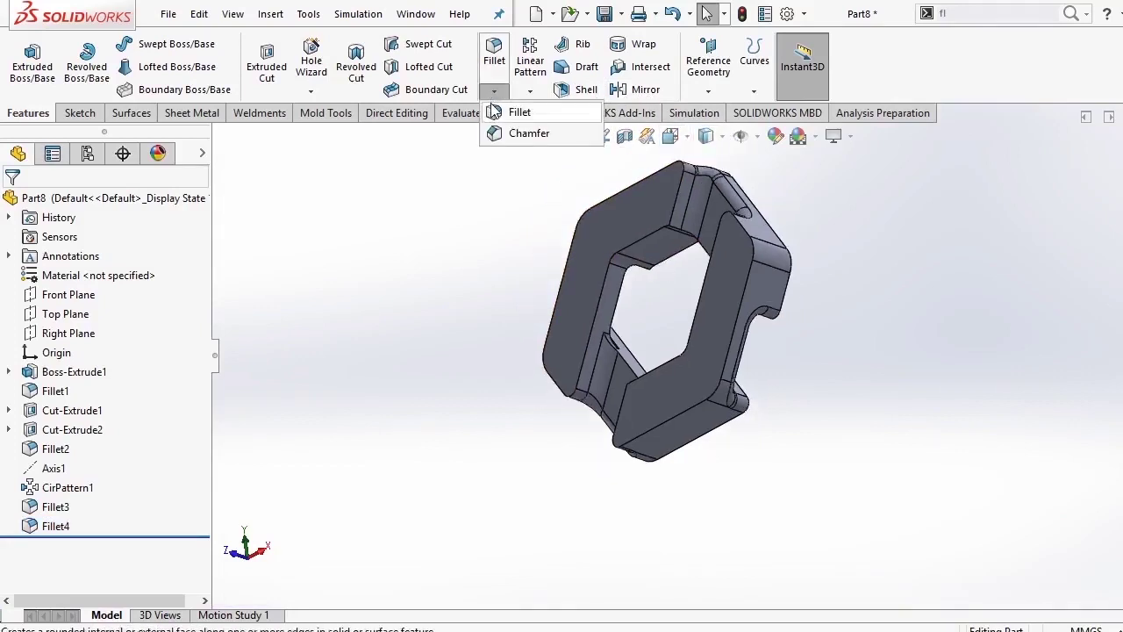
{"action": "left_click", "coordinate": [518, 112]}
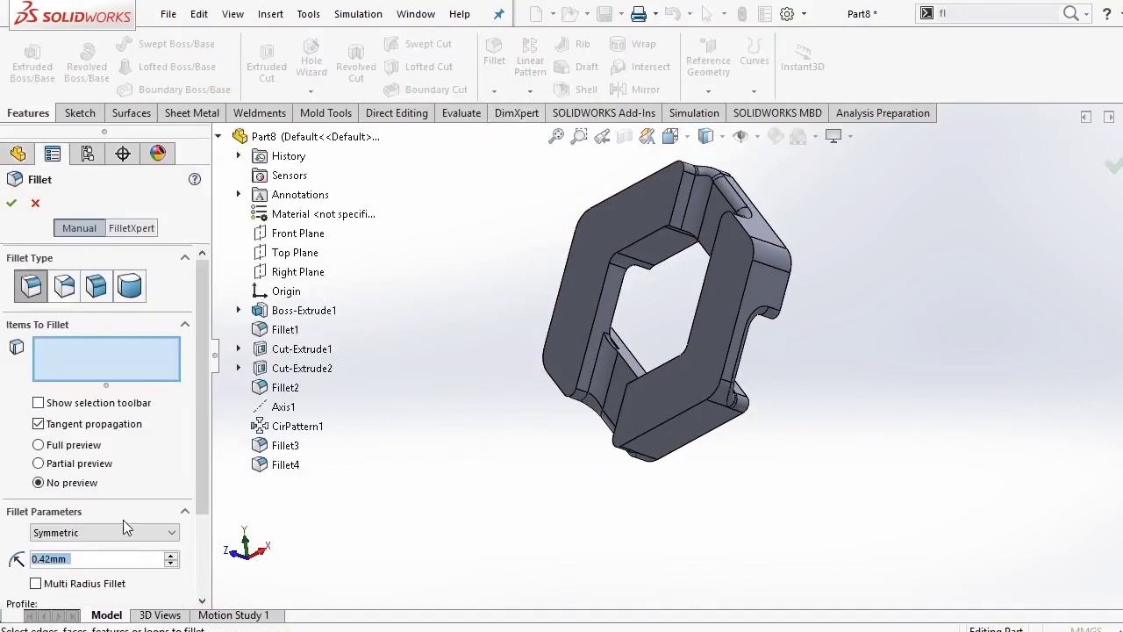
{"action": "middle_click_drag", "start_coordinate": [859, 230], "coordinate": [832, 233]}
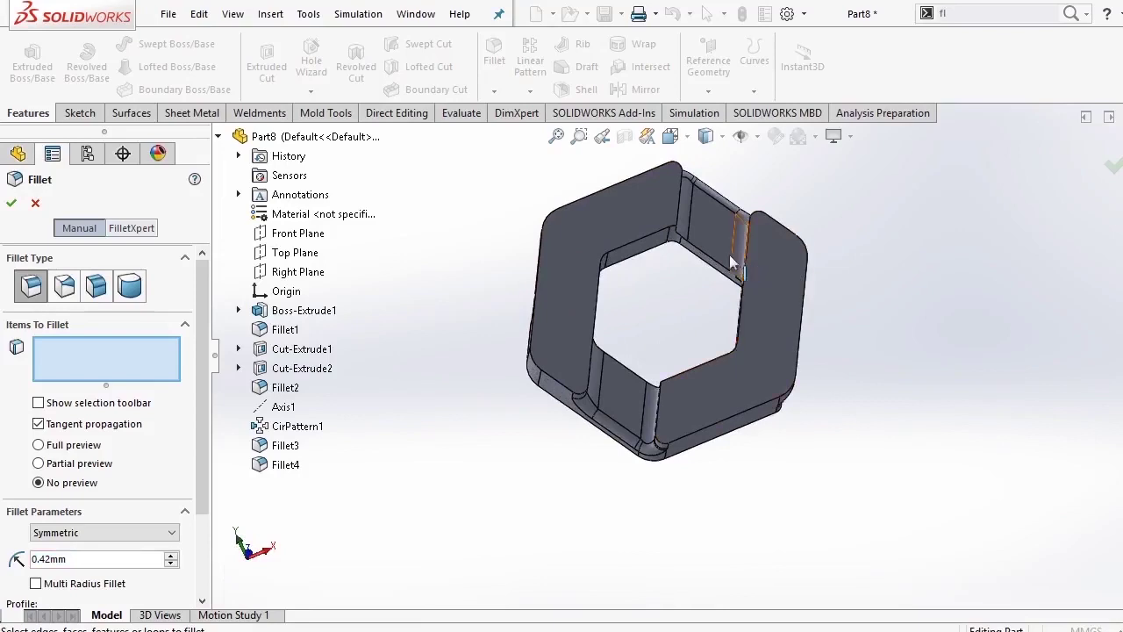
{"action": "left_click", "coordinate": [709, 264]}
{"action": "mouse_move", "coordinate": [709, 263]}
{"action": "middle_mouse_down"}
{"action": "mouse_move", "coordinate": [604, 281]}
{"action": "mouse_move", "coordinate": [659, 394]}
{"action": "mouse_move", "coordinate": [733, 326]}
{"action": "middle_mouse_up"}
{"action": "left_click", "coordinate": [617, 308]}
{"action": "left_click", "coordinate": [630, 375]}
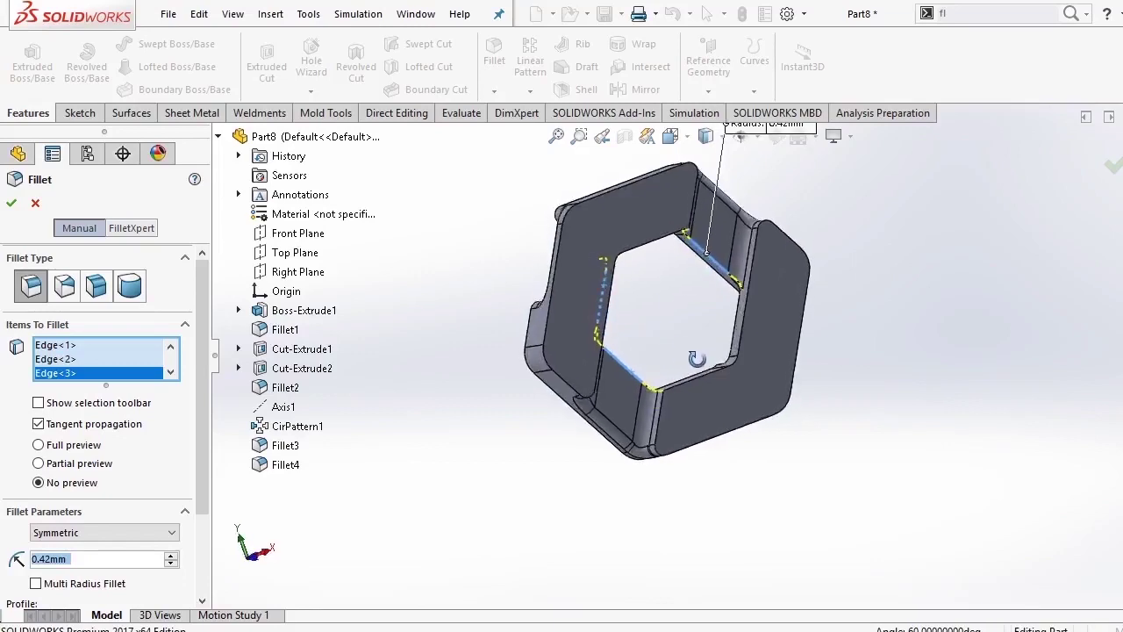
{"action": "left_click", "coordinate": [733, 327]}
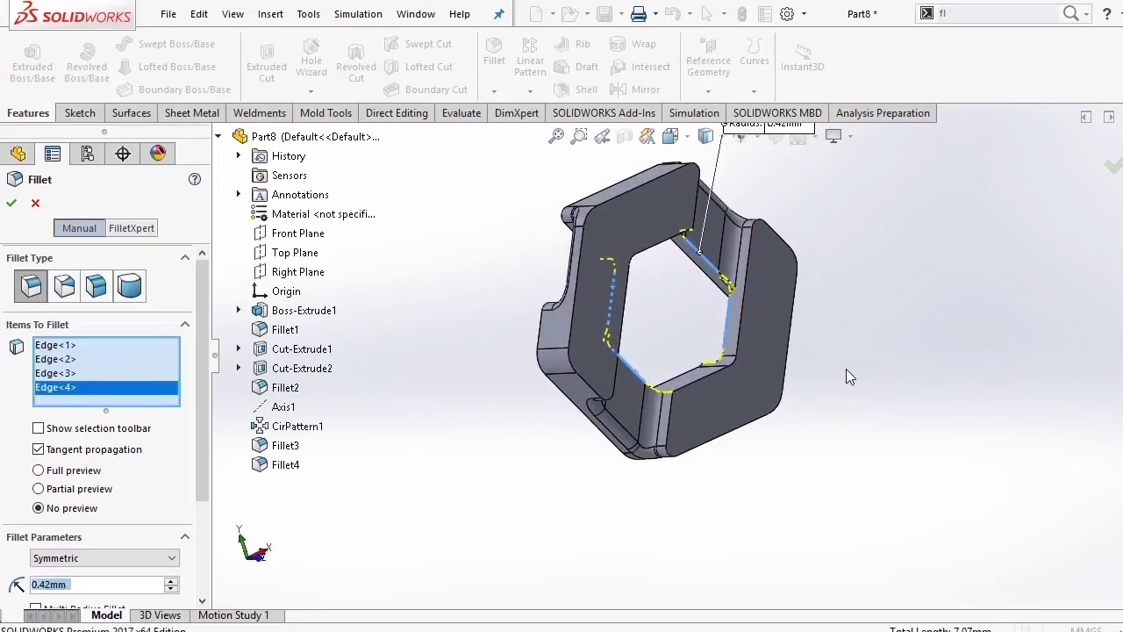
{"action": "middle_click_drag", "start_coordinate": [848, 377], "coordinate": [781, 323]}
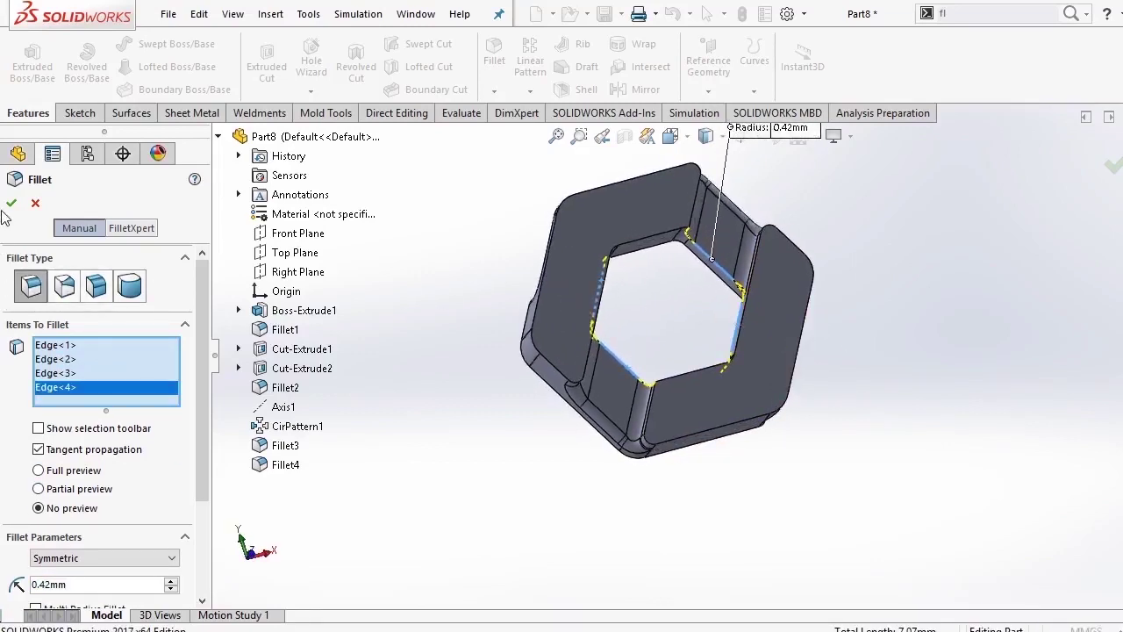
{"action": "key", "text": "Return"}
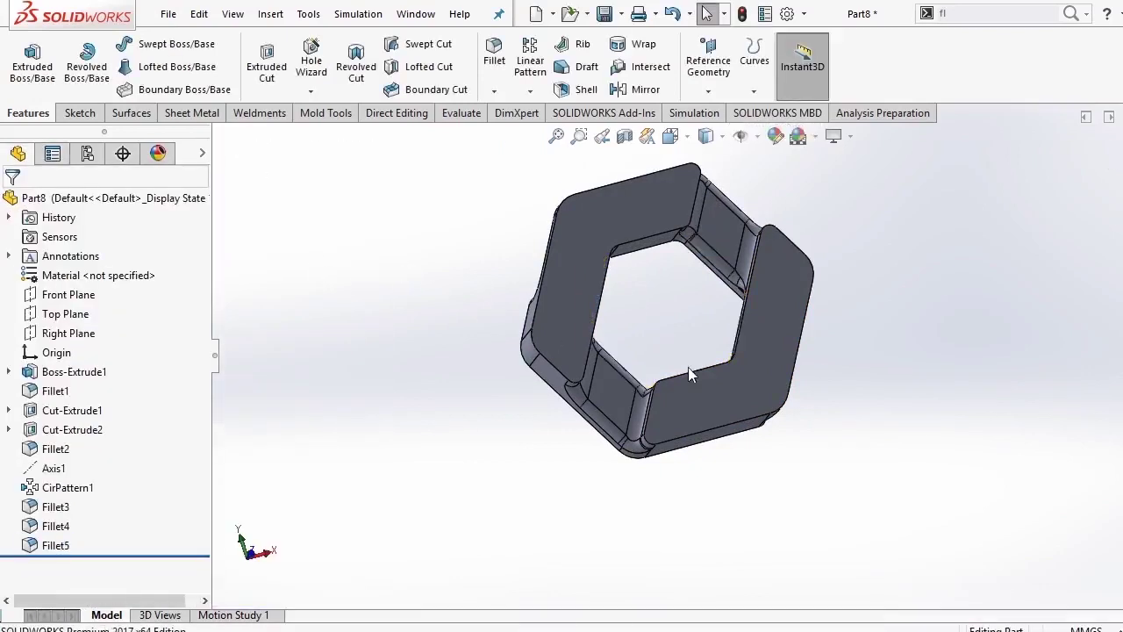
{"action": "mouse_move", "coordinate": [688, 367]}
{"action": "middle_mouse_down"}
{"action": "mouse_move", "coordinate": [706, 193]}
{"action": "mouse_move", "coordinate": [667, 218]}
{"action": "mouse_move", "coordinate": [708, 304]}
{"action": "mouse_move", "coordinate": [798, 394]}
{"action": "mouse_move", "coordinate": [773, 214]}
{"action": "middle_mouse_up"}
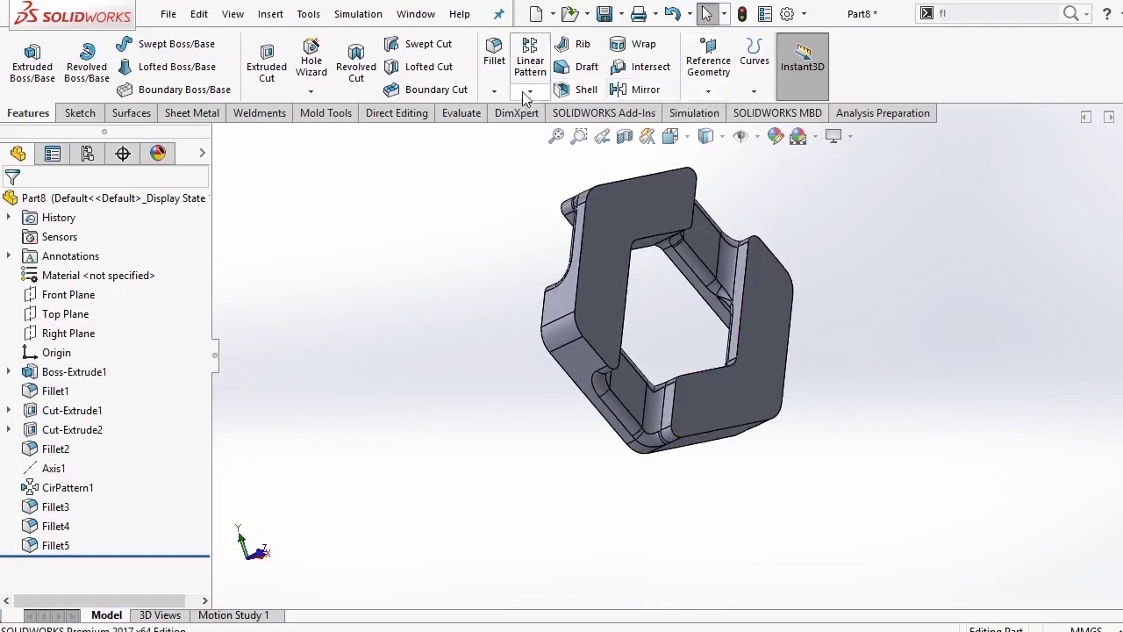
Create Fillet6 on four flat faces of the link at 0.42 mm radius.
{"action": "left_click", "coordinate": [494, 54]}
{"action": "left_click", "coordinate": [612, 230]}
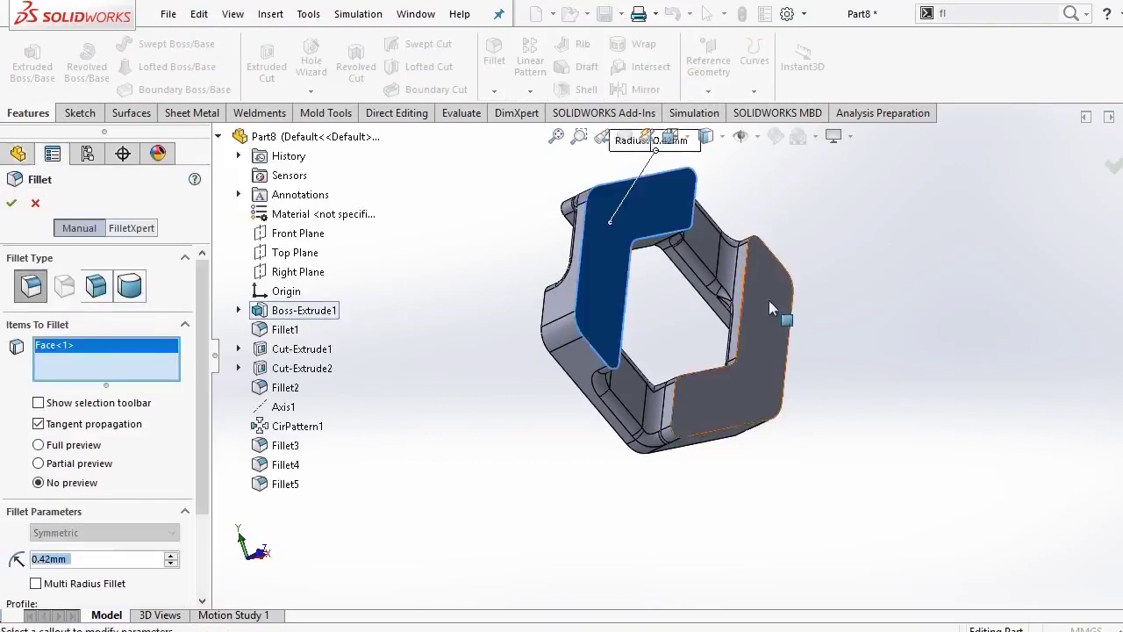
{"action": "left_click", "coordinate": [769, 324]}
{"action": "mouse_move", "coordinate": [769, 324]}
{"action": "middle_mouse_down"}
{"action": "mouse_move", "coordinate": [845, 363]}
{"action": "mouse_move", "coordinate": [651, 238]}
{"action": "middle_mouse_up"}
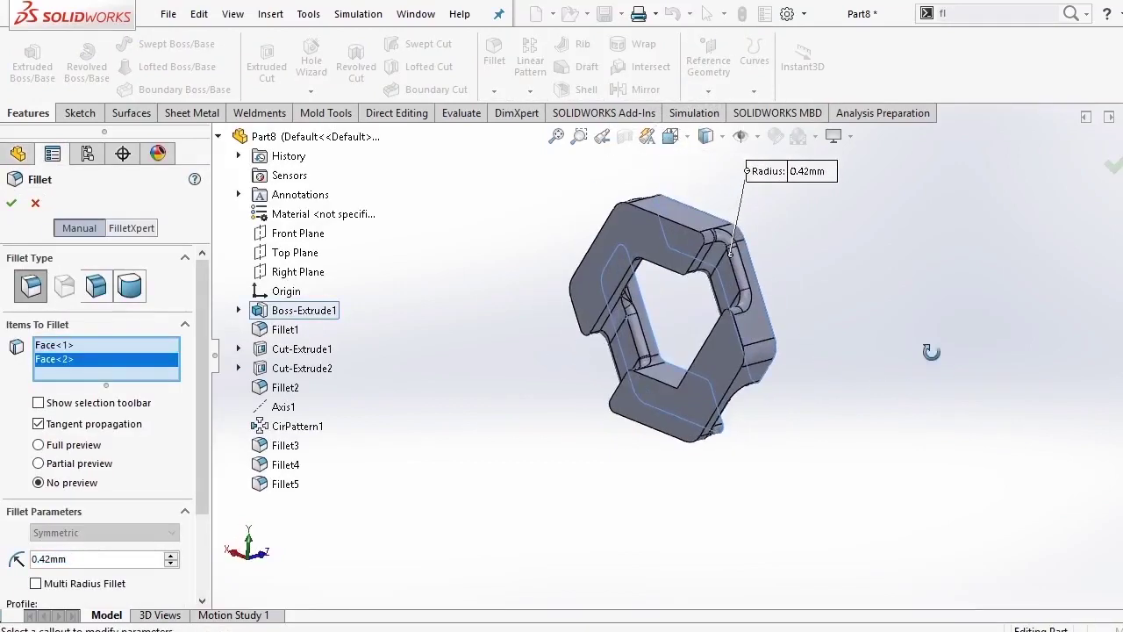
{"action": "left_click", "coordinate": [644, 231]}
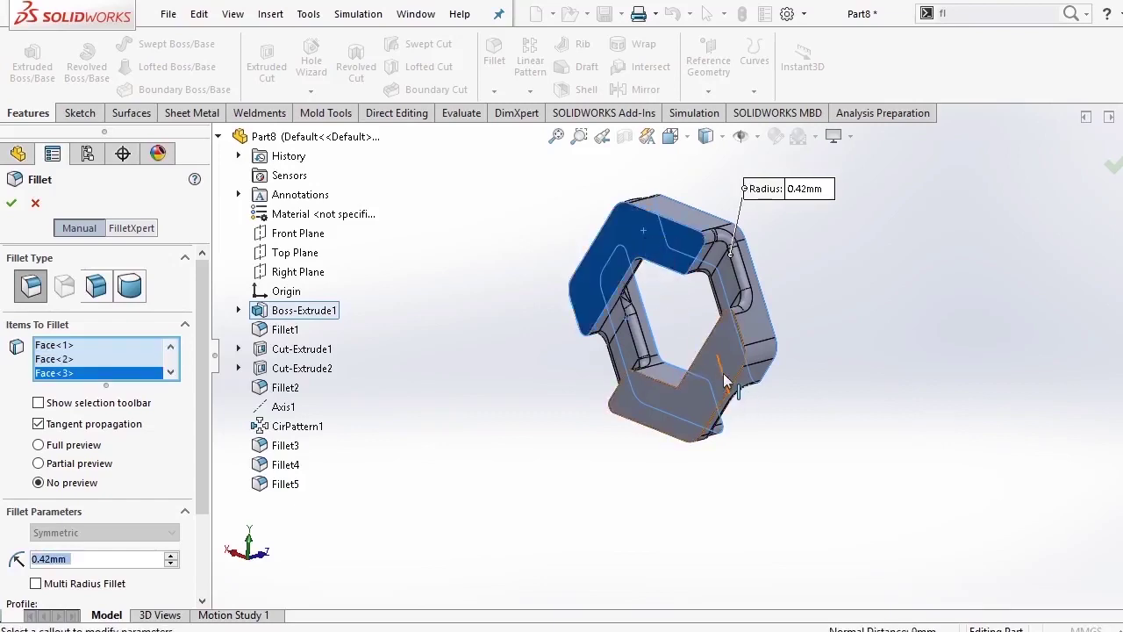
{"action": "left_click", "coordinate": [717, 372]}
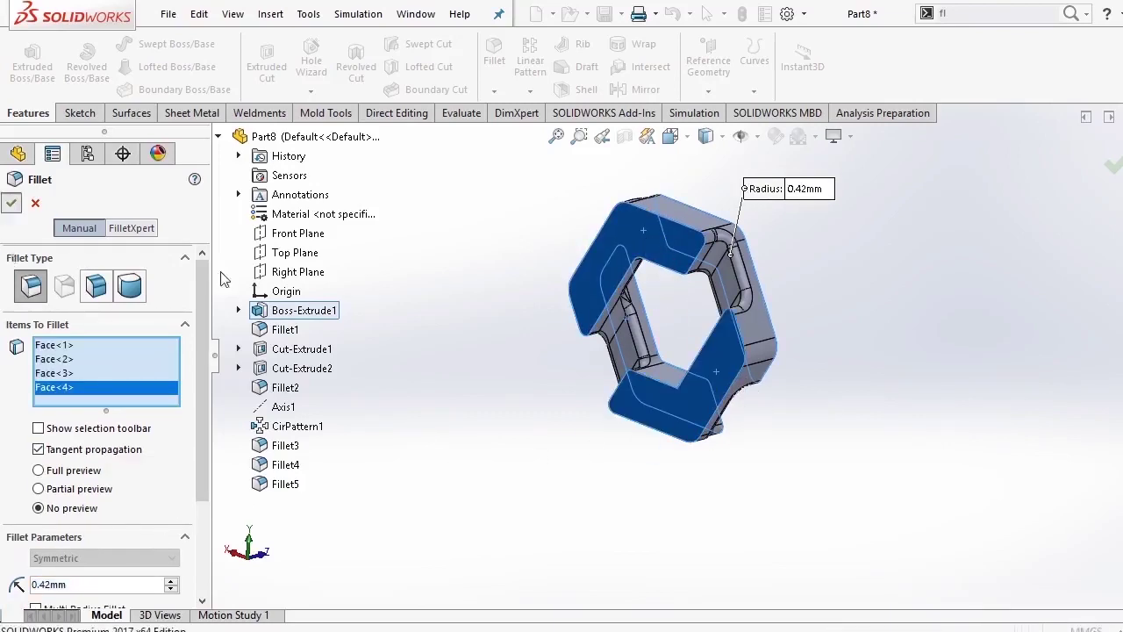
{"action": "left_click", "coordinate": [11, 203]}
{"action": "mouse_move", "coordinate": [577, 373]}
{"action": "middle_mouse_down"}
{"action": "mouse_move", "coordinate": [681, 368]}
{"action": "mouse_move", "coordinate": [456, 281]}
{"action": "middle_mouse_up"}
{"action": "left_click", "coordinate": [649, 136]}
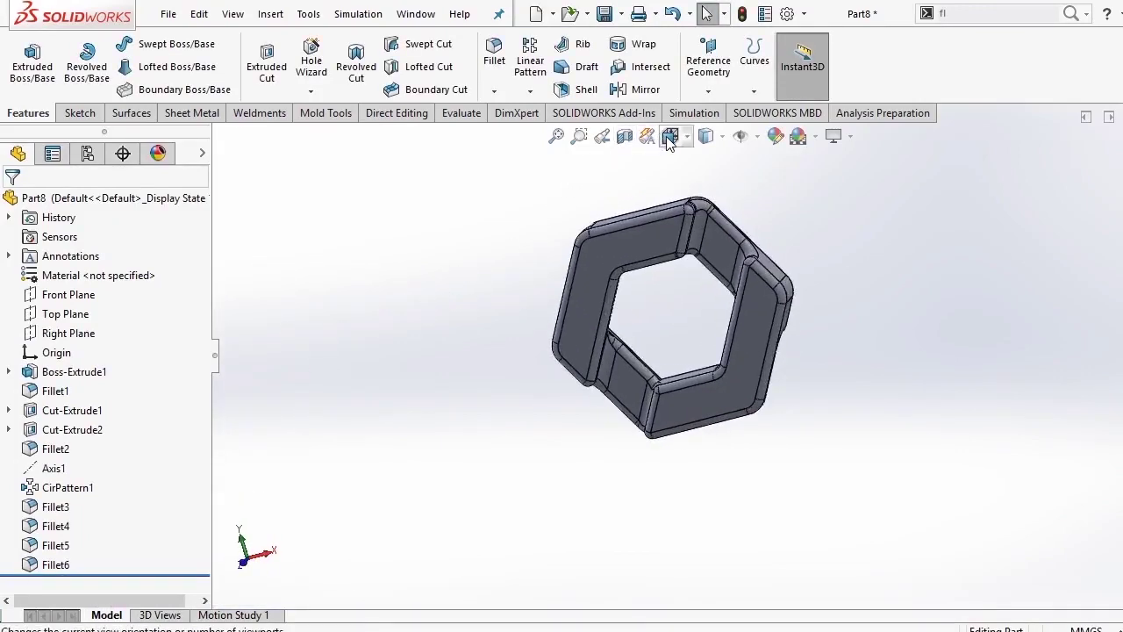
Show the link from the Front and discard an empty Front Plane sketch.
{"action": "left_click", "coordinate": [686, 359]}
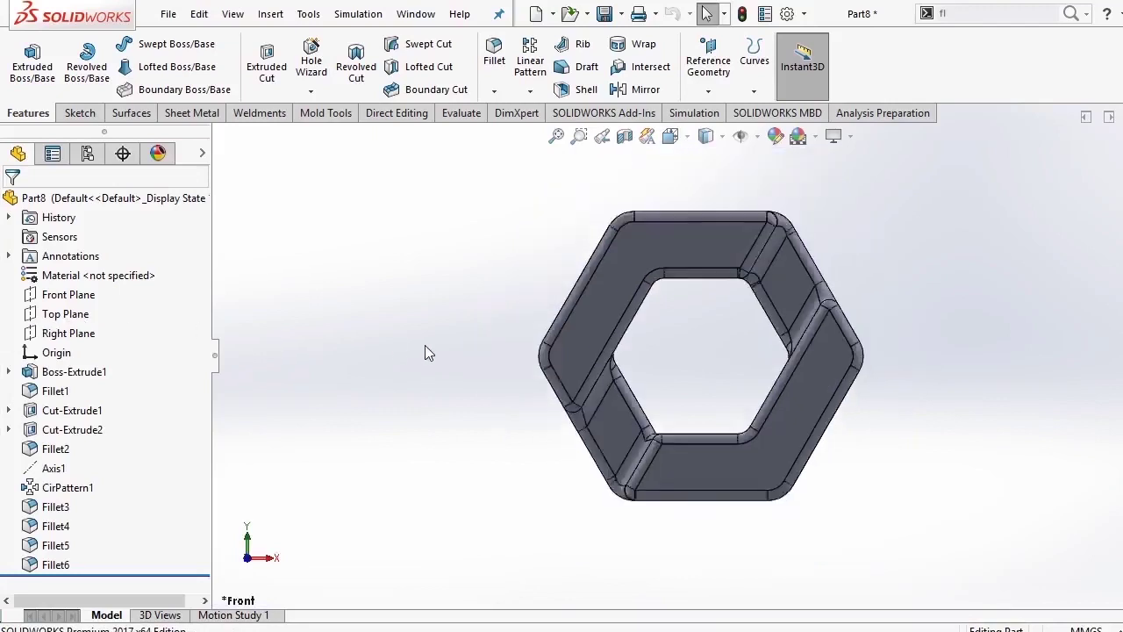
{"action": "left_click", "coordinate": [92, 299]}
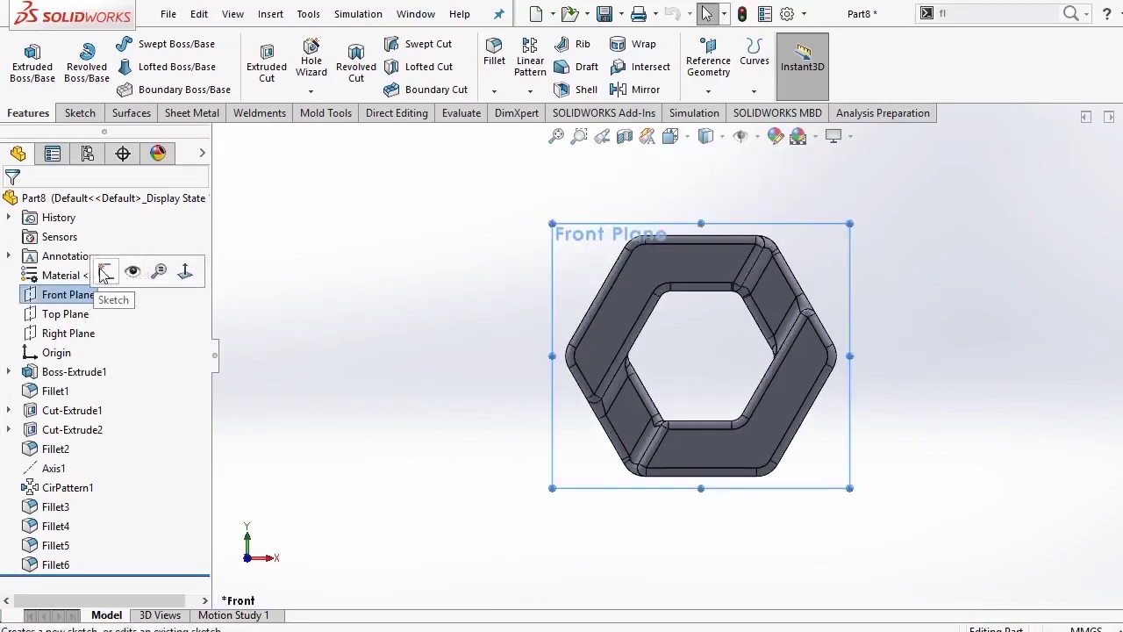
{"action": "left_click", "coordinate": [103, 269]}
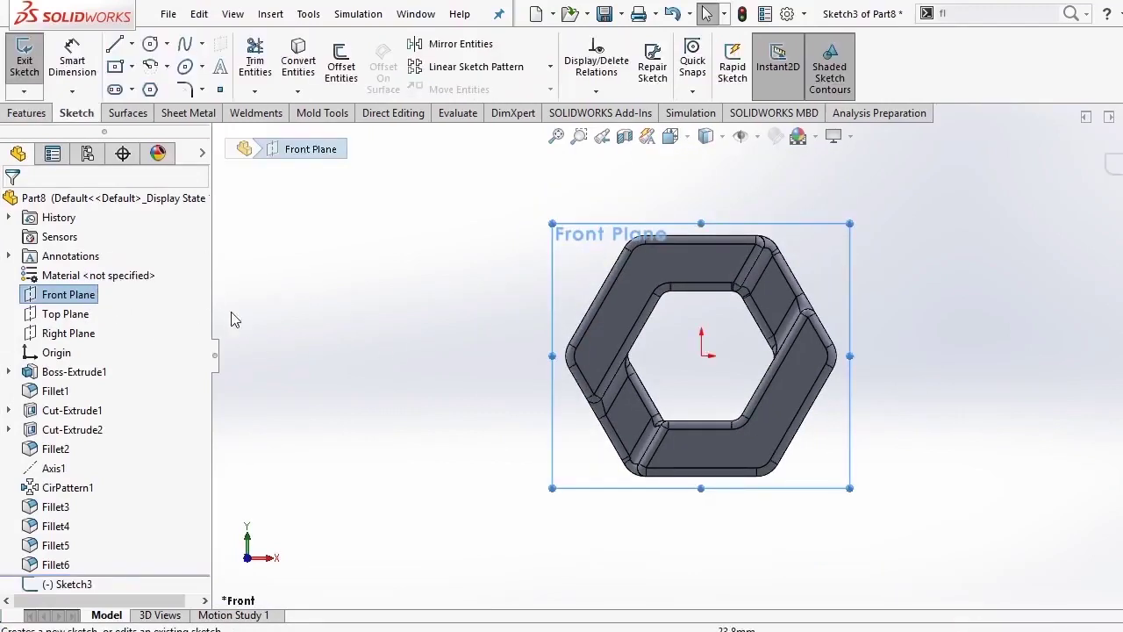
{"action": "left_click", "coordinate": [130, 44]}
{"action": "left_click", "coordinate": [138, 109]}
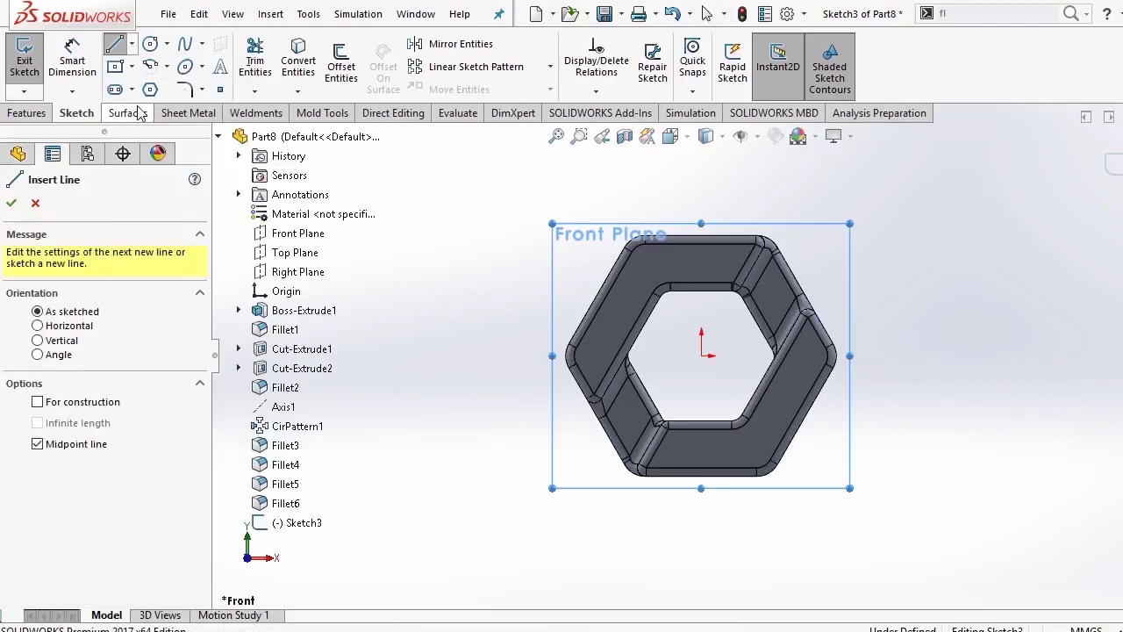
{"action": "left_click", "coordinate": [32, 203]}
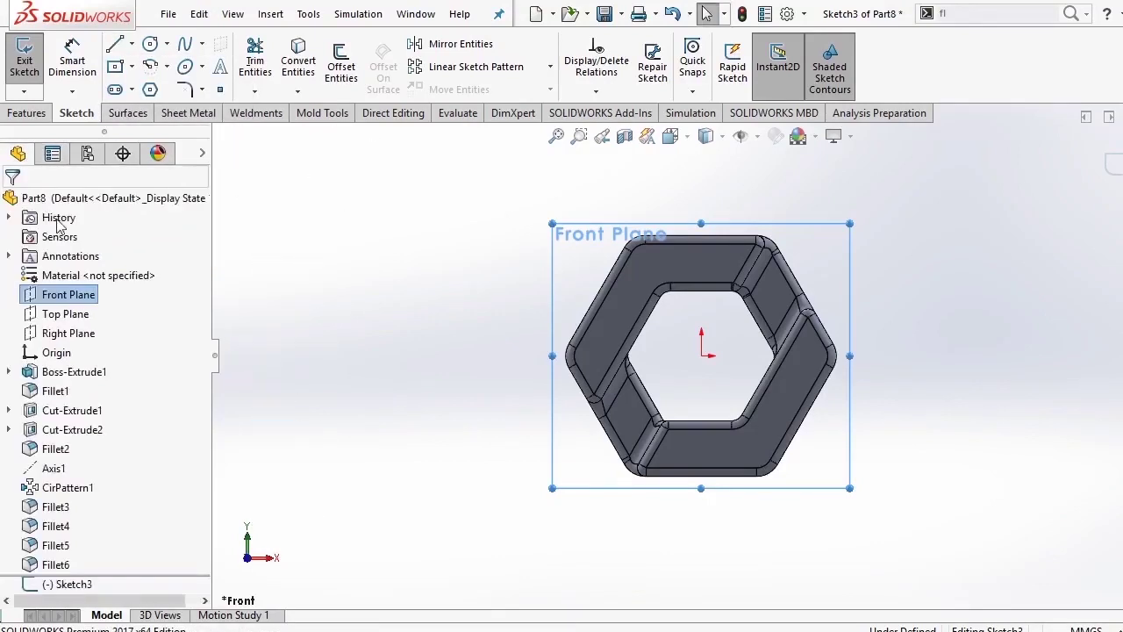
{"action": "left_click", "coordinate": [1110, 166]}
{"action": "left_click", "coordinate": [529, 93]}
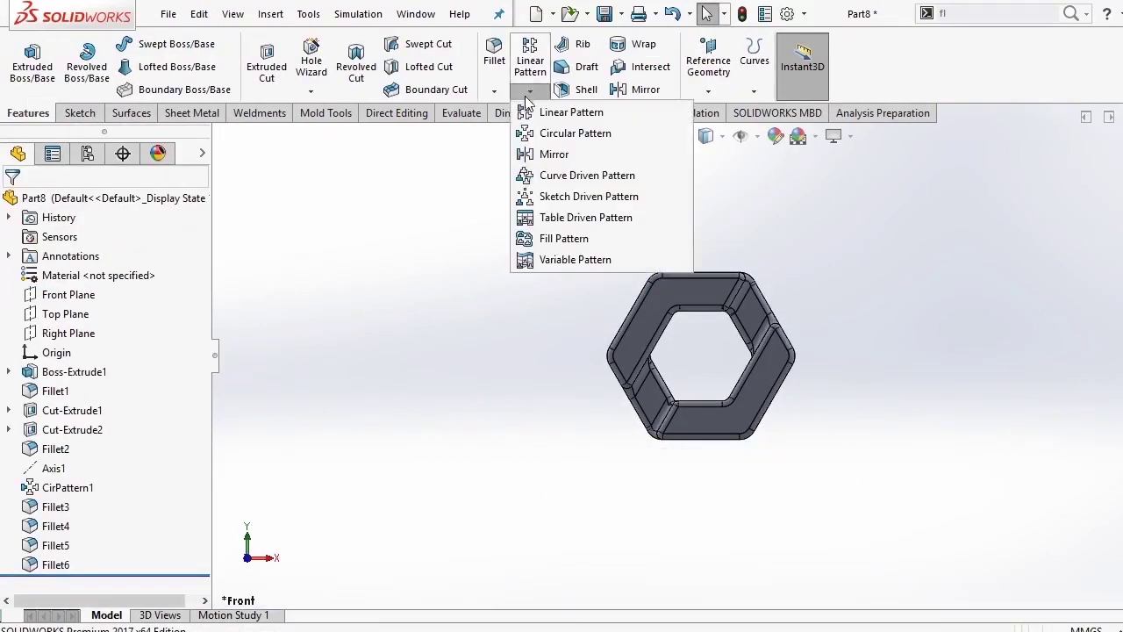
Start a linear pattern along the link's top edge with 7.48 mm spacing.
{"action": "left_click", "coordinate": [545, 128]}
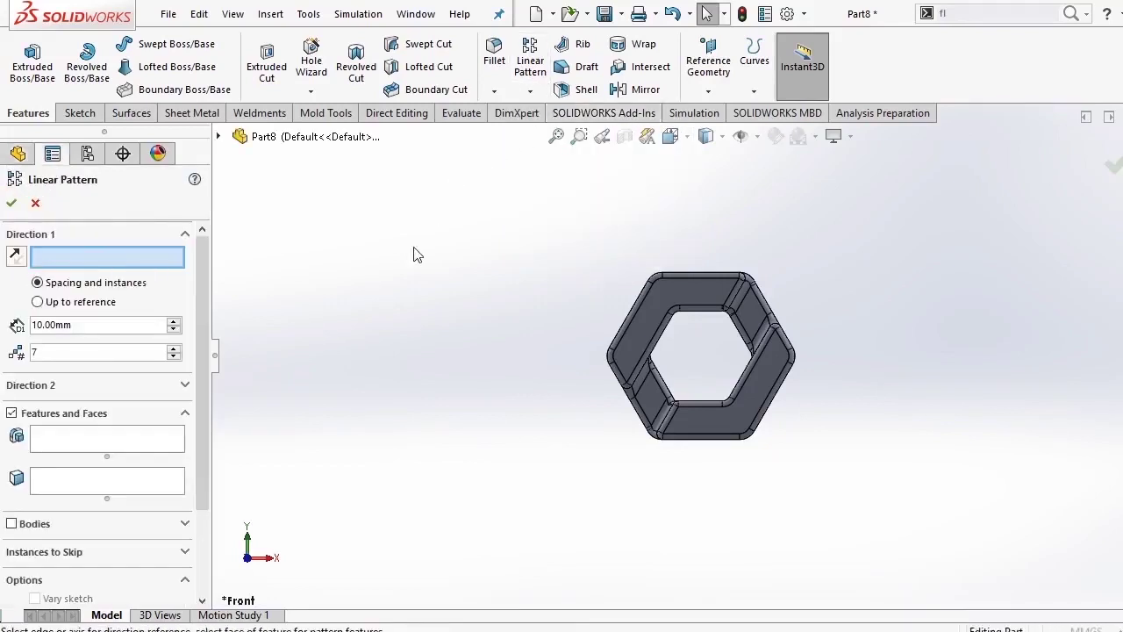
{"action": "left_click", "coordinate": [707, 278]}
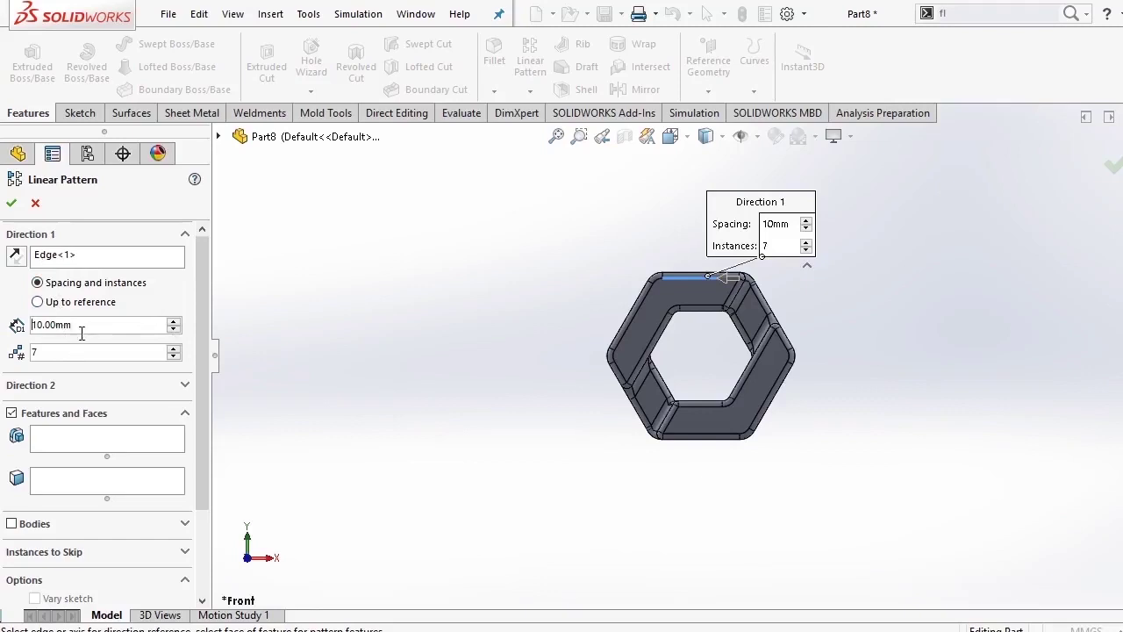
{"action": "left_click_drag", "start_coordinate": [82, 332], "coordinate": [19, 326]}
{"action": "type", "text": "7"}
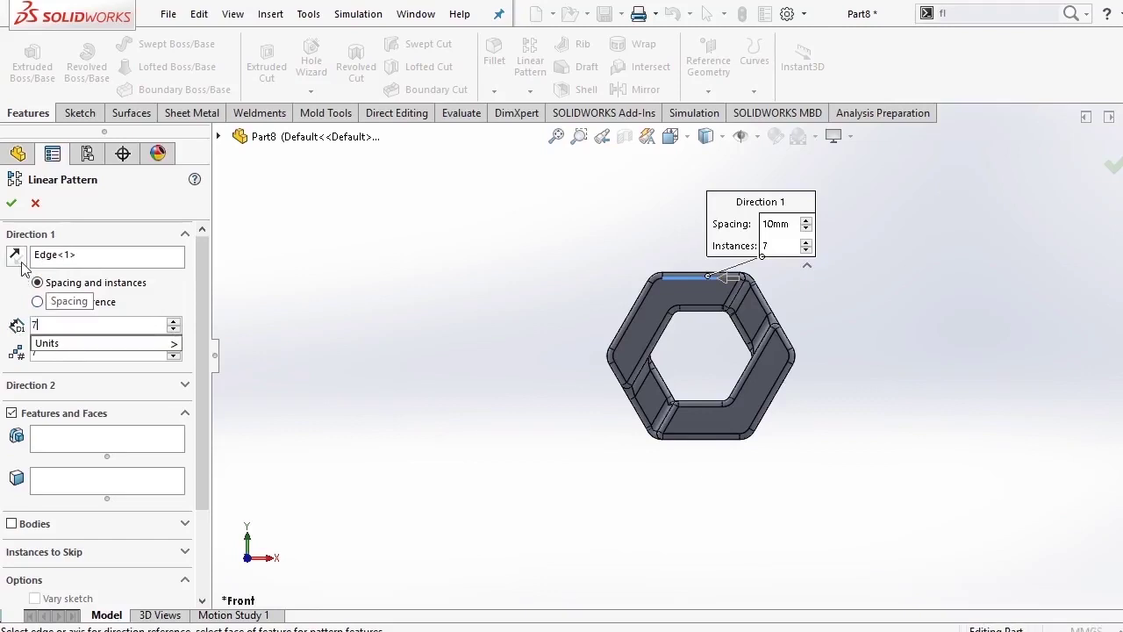
{"action": "type", "text": ".48"}
{"action": "key", "text": "Return"}
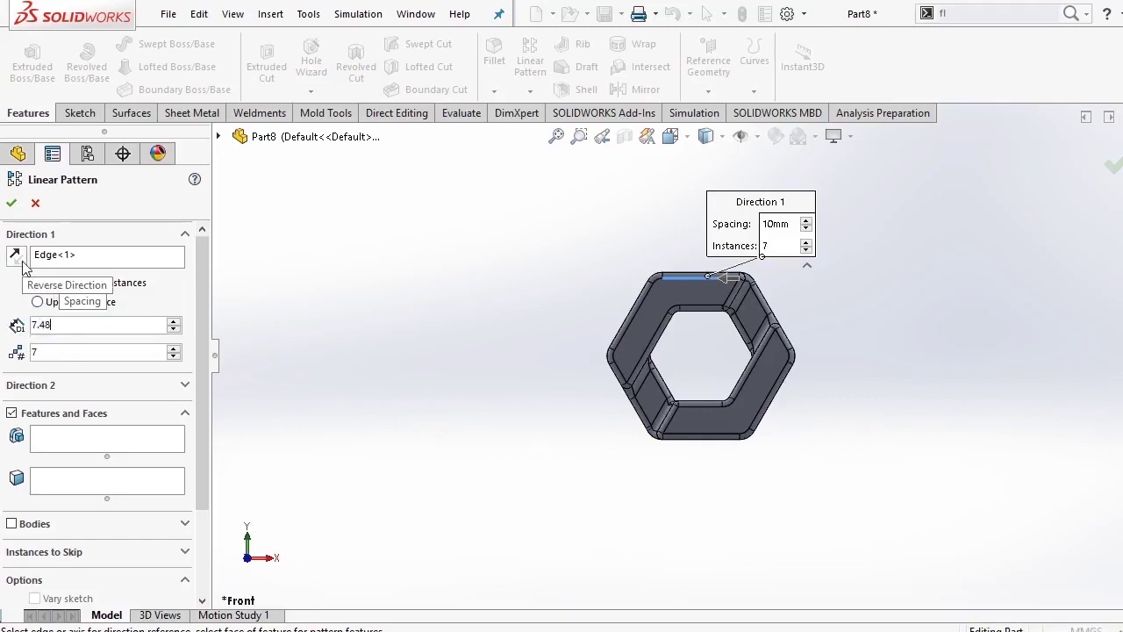
Pattern the link body in reversed direction, creating LPattern1 with 7 instances.
{"action": "left_click", "coordinate": [38, 528]}
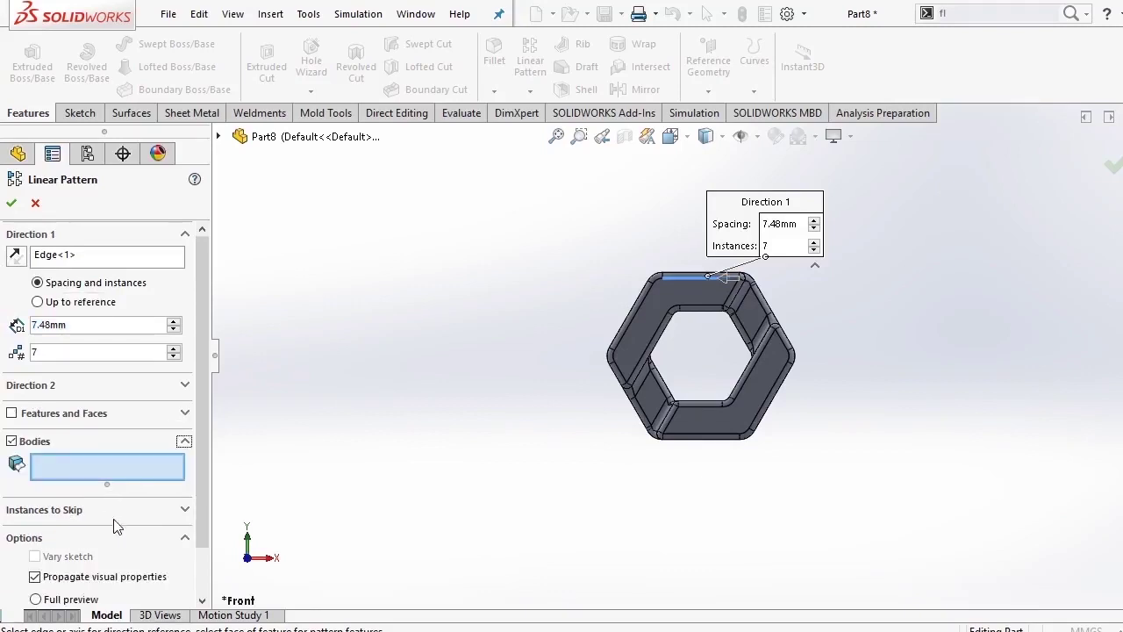
{"action": "left_click", "coordinate": [652, 303]}
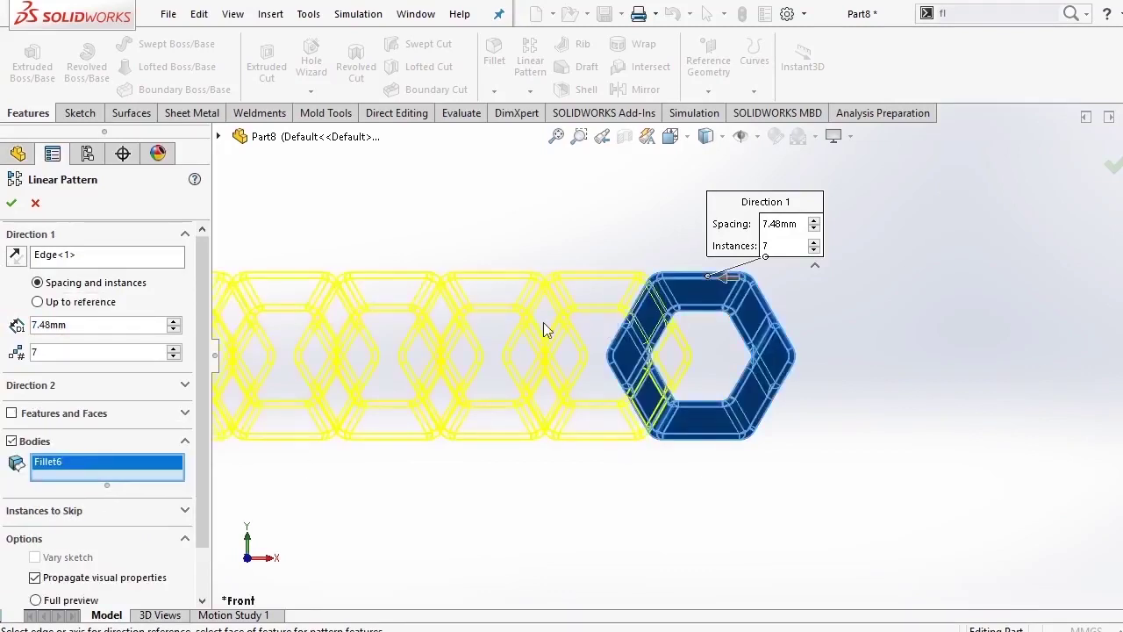
{"action": "left_click", "coordinate": [14, 255]}
{"action": "scroll", "coordinate": [389, 251], "scroll_direction": "up", "scroll_amount": 3}
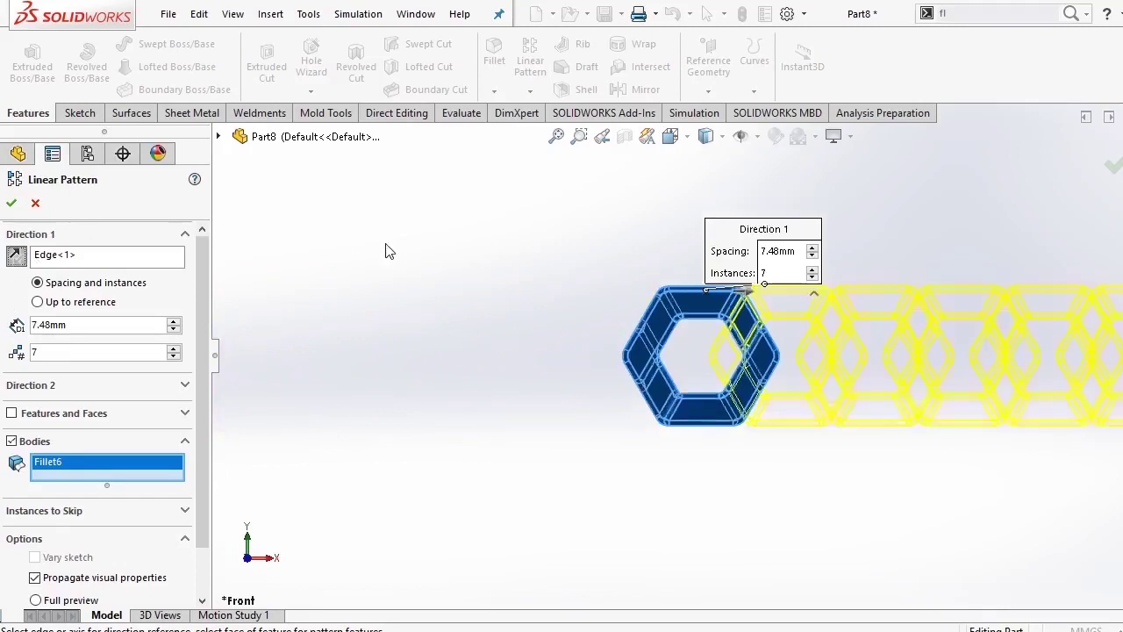
{"action": "left_click", "coordinate": [12, 204]}
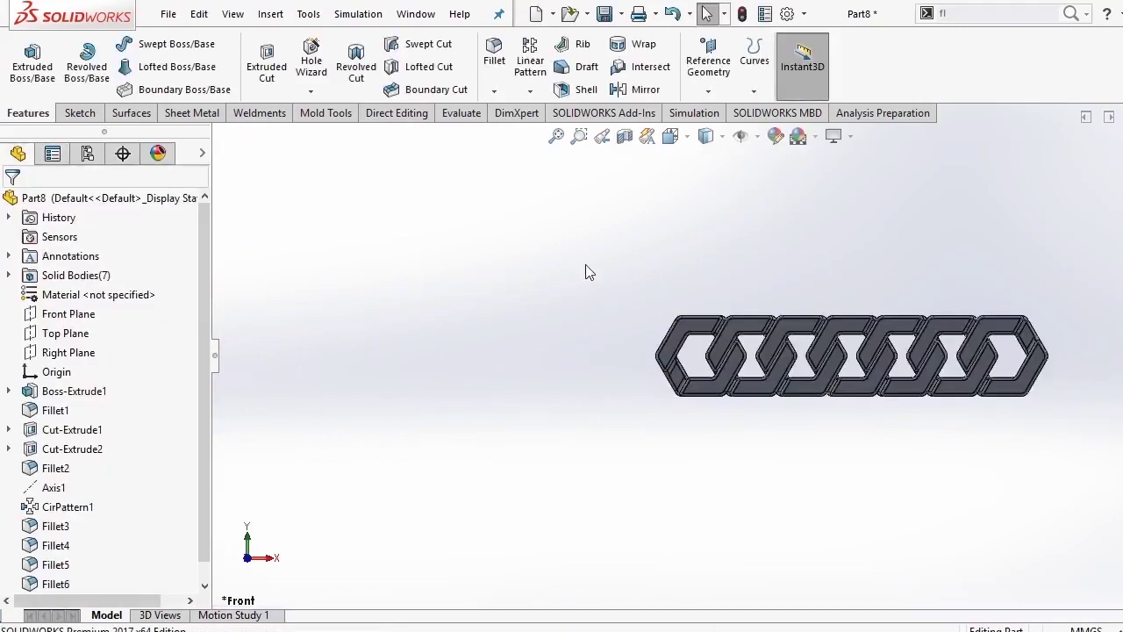
{"action": "scroll", "coordinate": [681, 276], "scroll_direction": "down", "scroll_amount": 2}
{"action": "scroll", "coordinate": [696, 272], "scroll_direction": "up", "scroll_amount": 3}
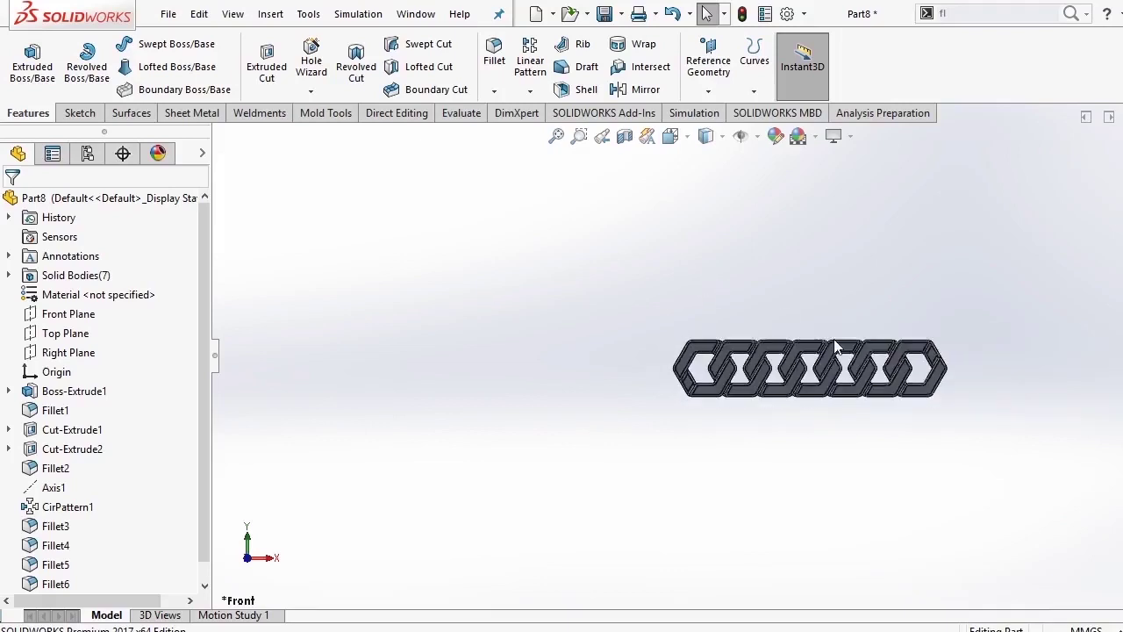
{"action": "scroll", "coordinate": [768, 354], "scroll_direction": "down", "scroll_amount": 3}
{"action": "scroll", "coordinate": [768, 354], "scroll_direction": "down", "scroll_amount": 1}
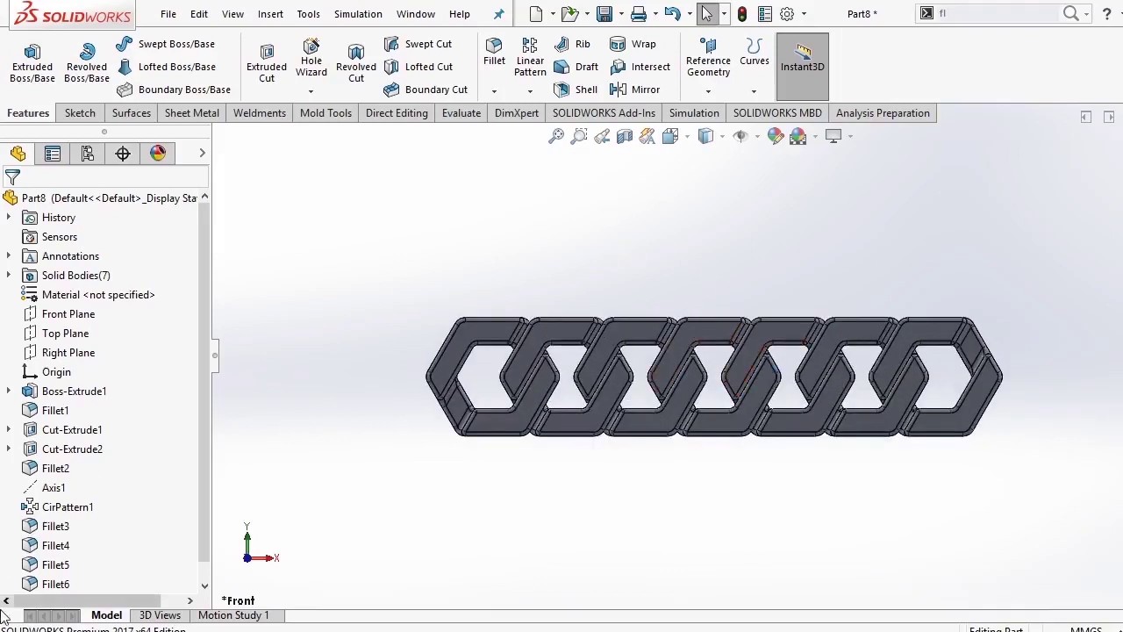
{"action": "scroll", "coordinate": [45, 501], "scroll_direction": "down", "scroll_amount": 1}
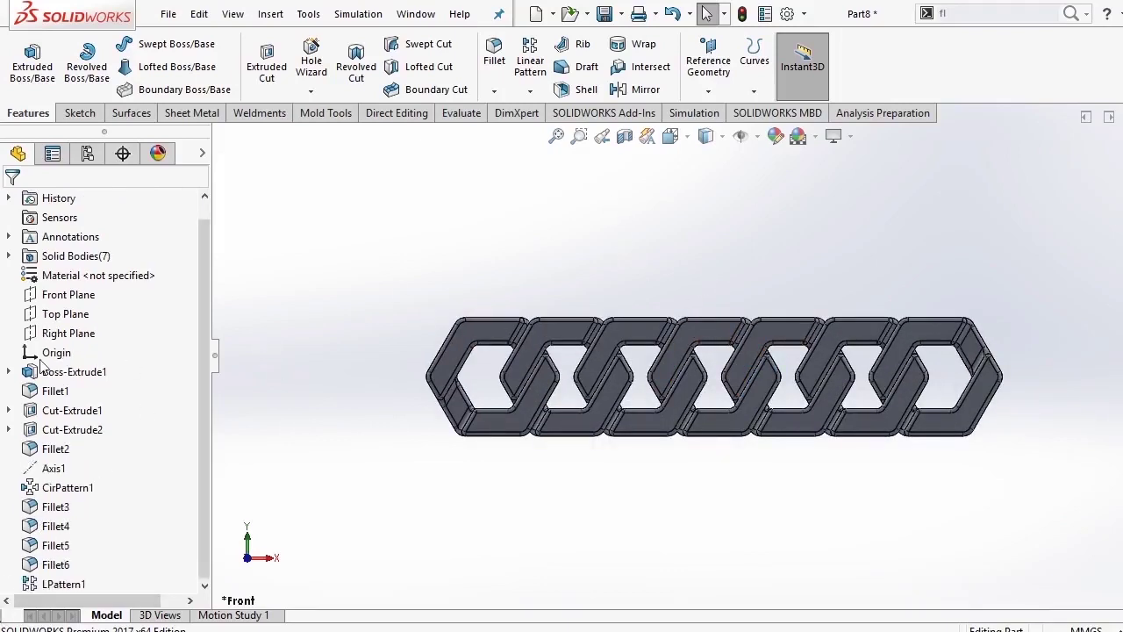
{"action": "scroll", "coordinate": [38, 362], "scroll_direction": "up", "scroll_amount": 1}
On the Front plane, sketch a rectangle over the chain's left end, starting with a midpoint line at the origin.
{"action": "left_click", "coordinate": [54, 314]}
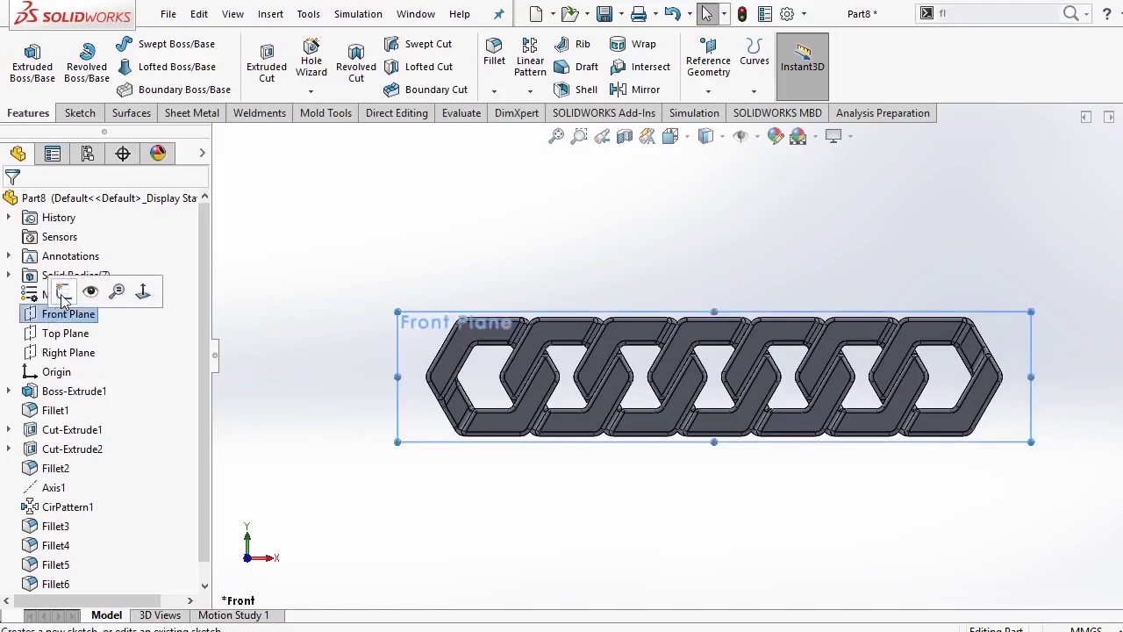
{"action": "left_click", "coordinate": [68, 291]}
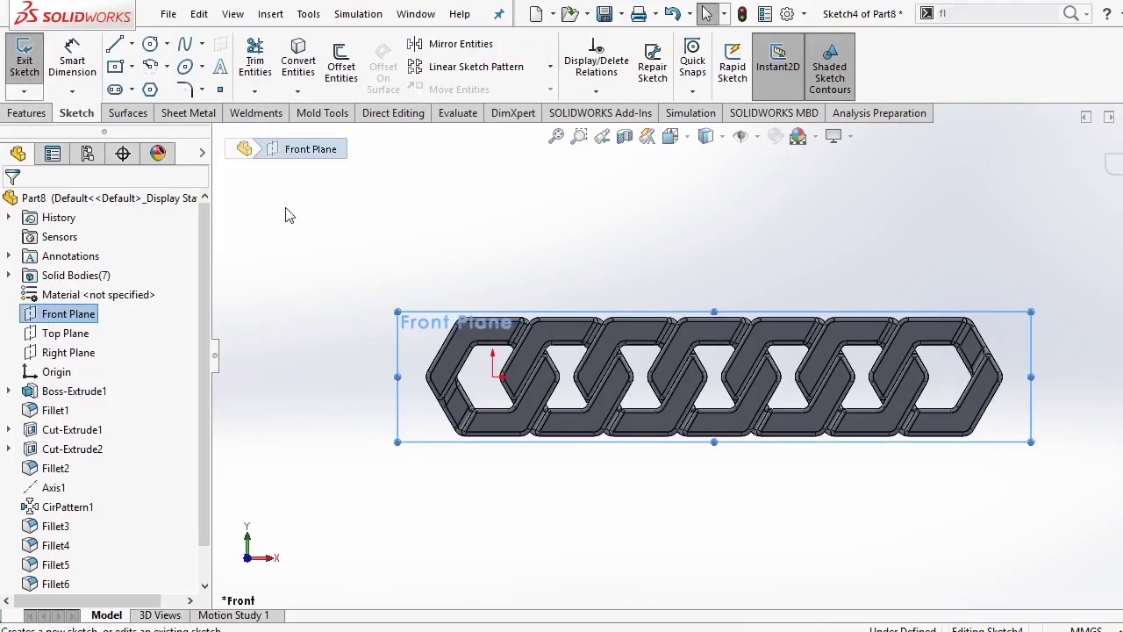
{"action": "left_click", "coordinate": [131, 44]}
{"action": "left_click", "coordinate": [148, 108]}
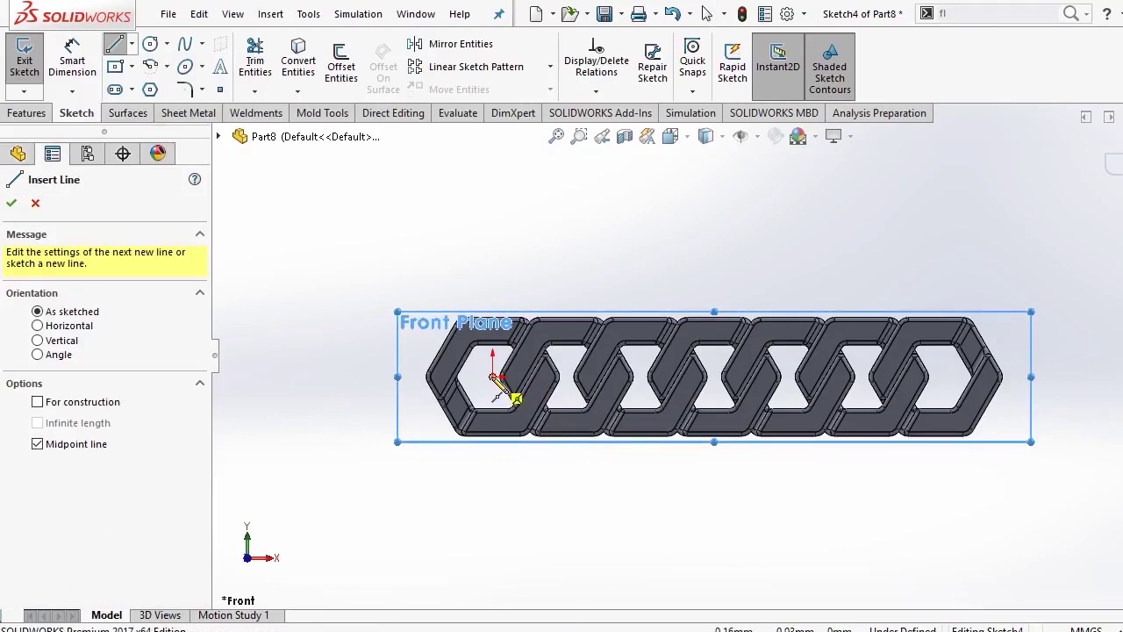
{"action": "left_click", "coordinate": [492, 377]}
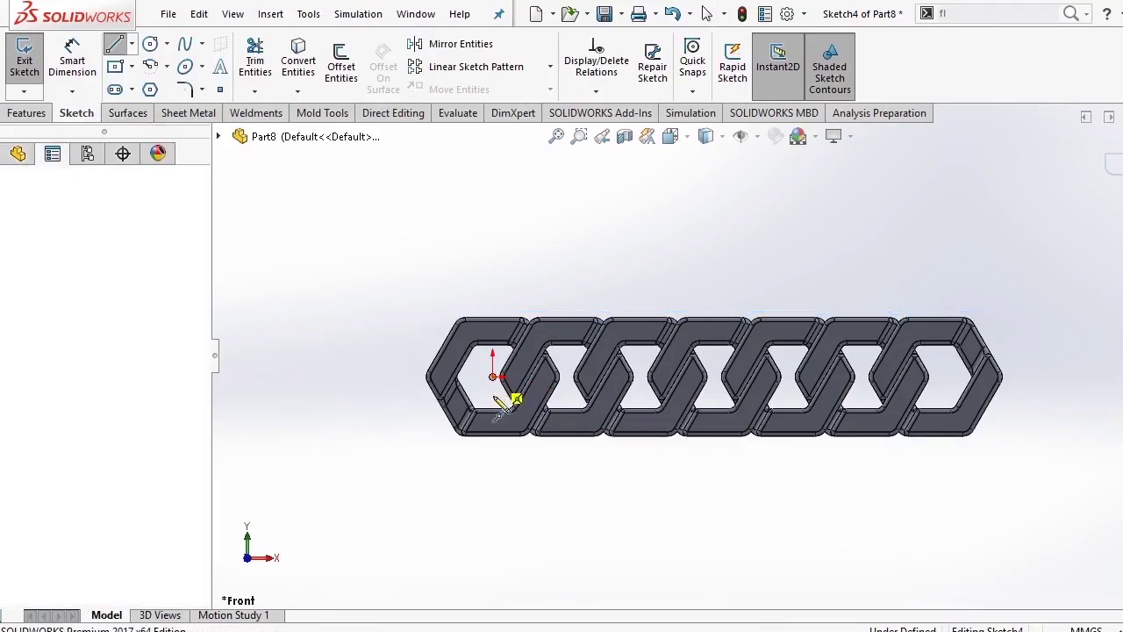
{"action": "left_click", "coordinate": [267, 486]}
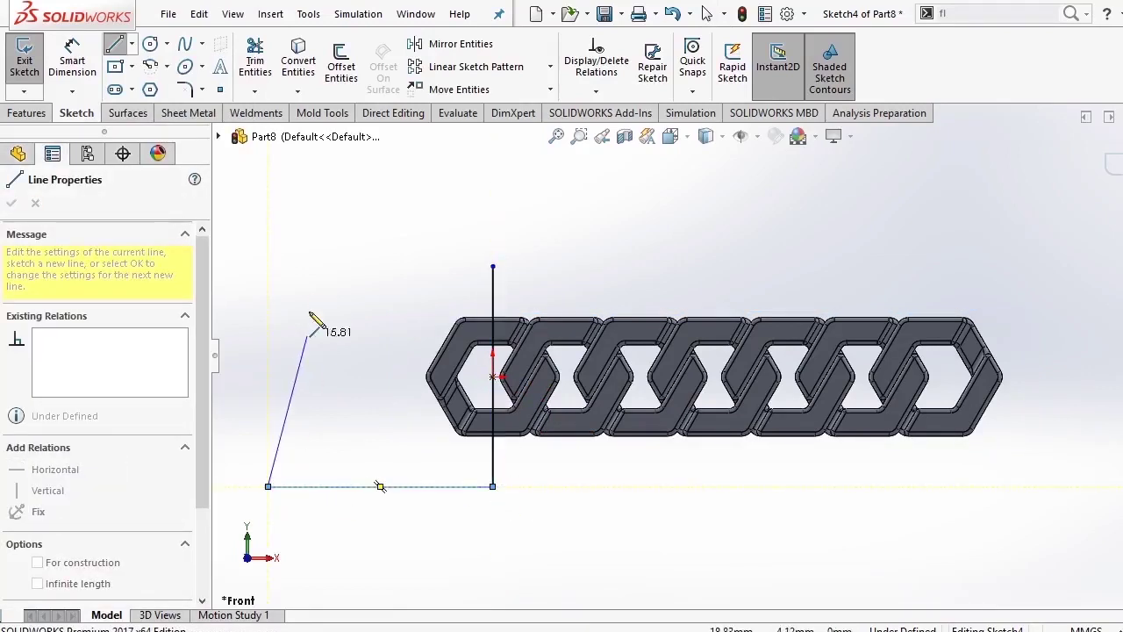
{"action": "left_click", "coordinate": [268, 259]}
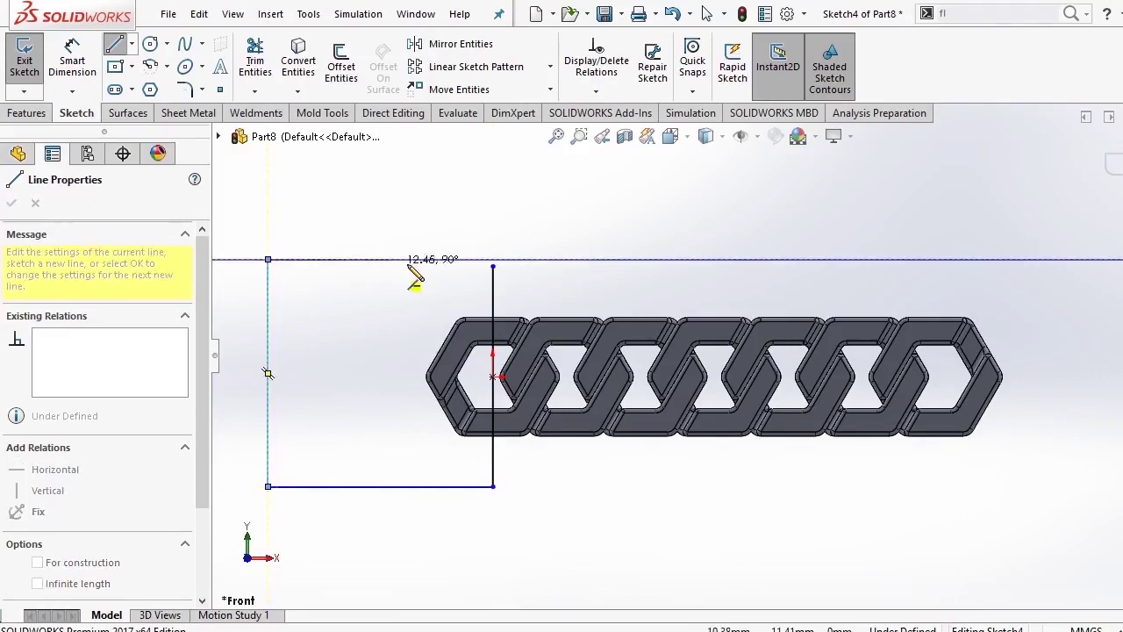
{"action": "left_click", "coordinate": [492, 265]}
{"action": "key", "text": "Escape"}
Add a Horizontal relation to the rectangle's top edge.
{"action": "left_click", "coordinate": [408, 265]}
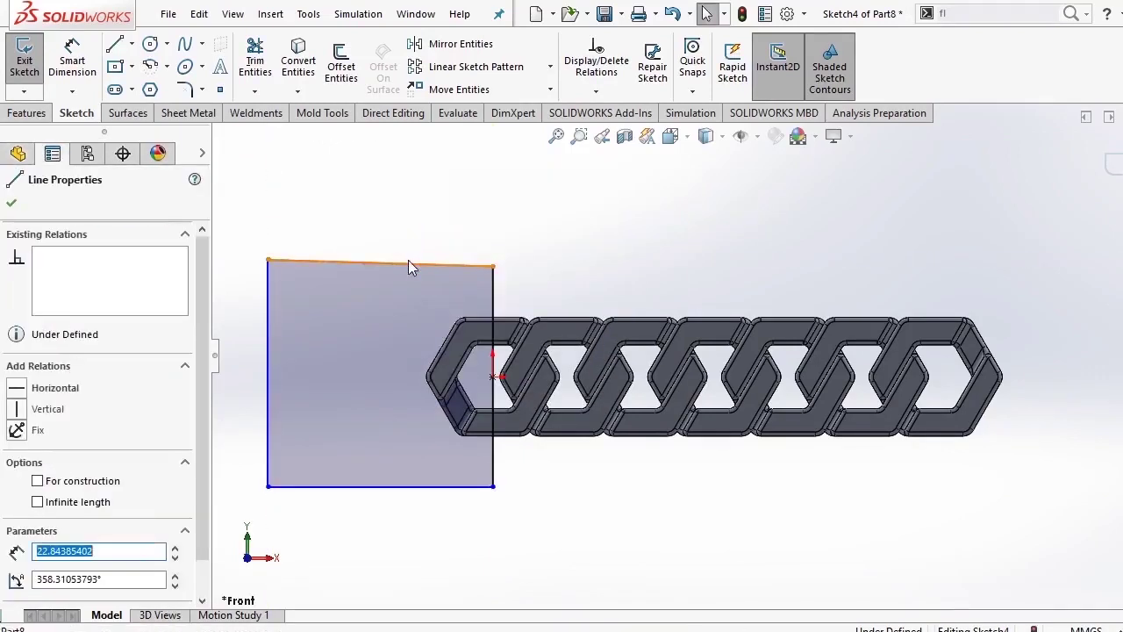
{"action": "left_click", "coordinate": [460, 200]}
{"action": "left_click", "coordinate": [379, 215]}
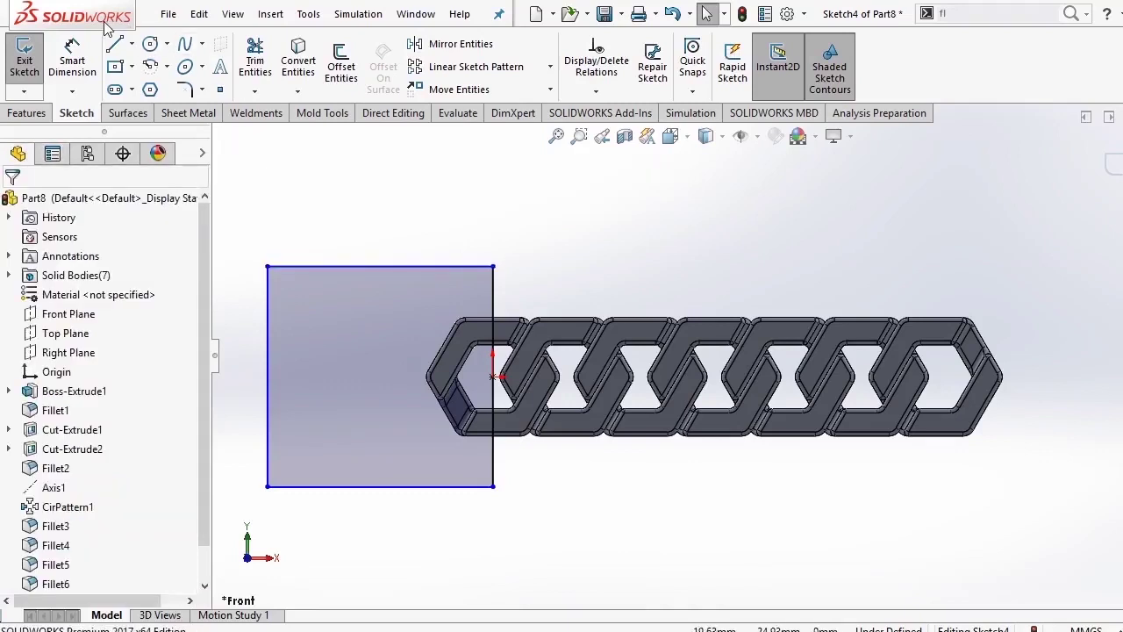
Dimension the rectangle 36 mm wide and 12.6 mm tall.
{"action": "left_click", "coordinate": [72, 62]}
{"action": "left_click", "coordinate": [365, 265]}
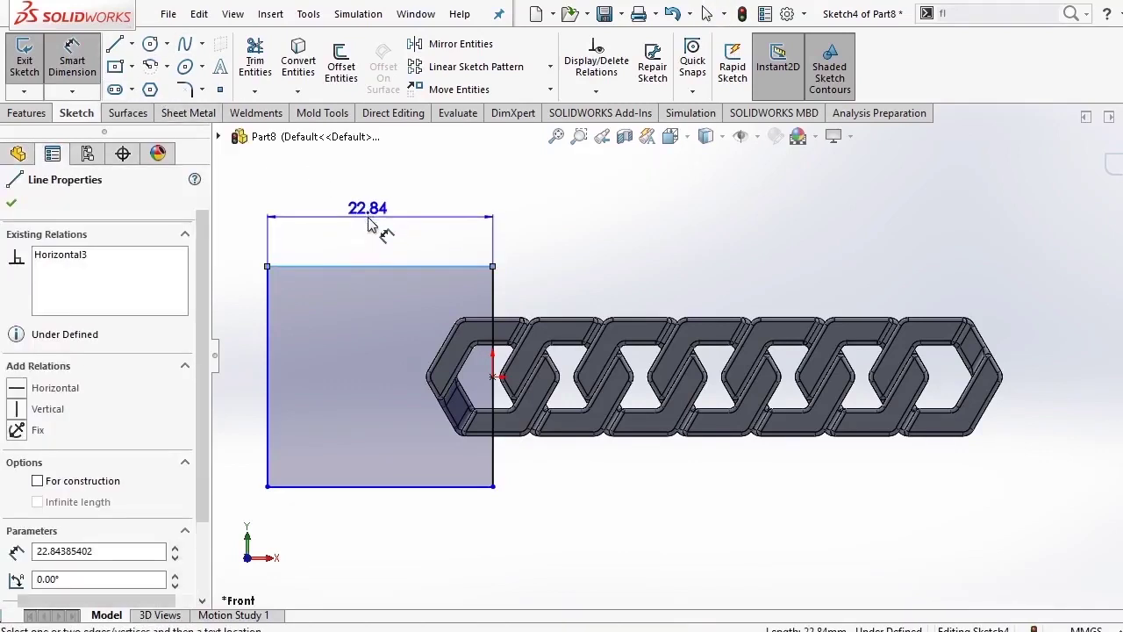
{"action": "left_click", "coordinate": [368, 224]}
{"action": "type", "text": "3"}
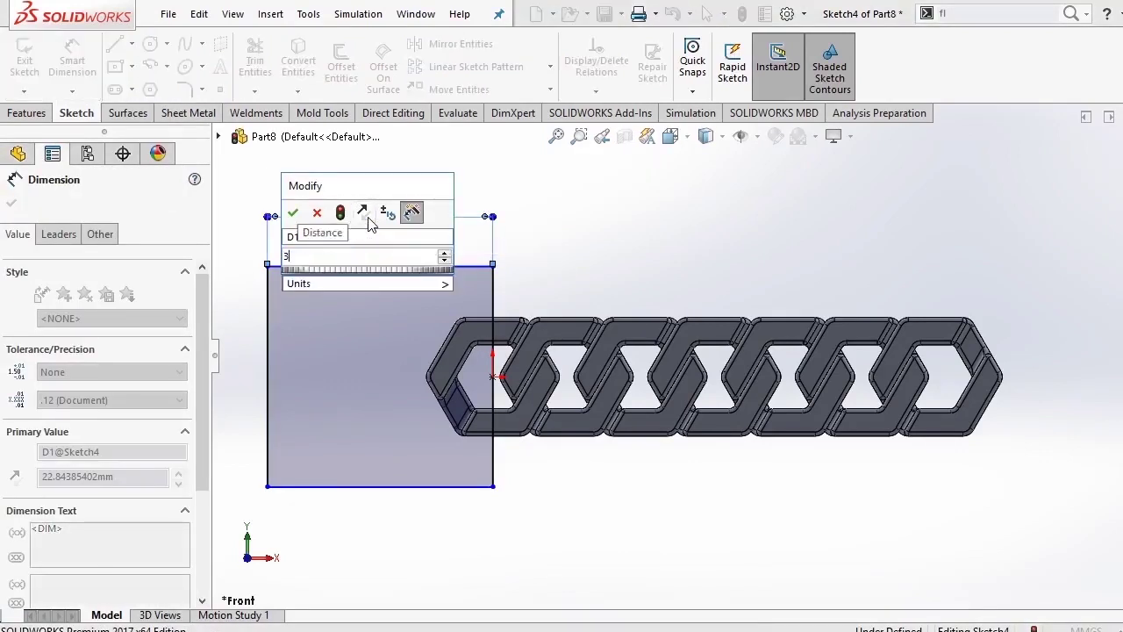
{"action": "type", "text": "6"}
{"action": "key", "text": "Return"}
{"action": "key", "text": "Escape"}
{"action": "scroll", "coordinate": [708, 359], "scroll_direction": "up", "scroll_amount": 2}
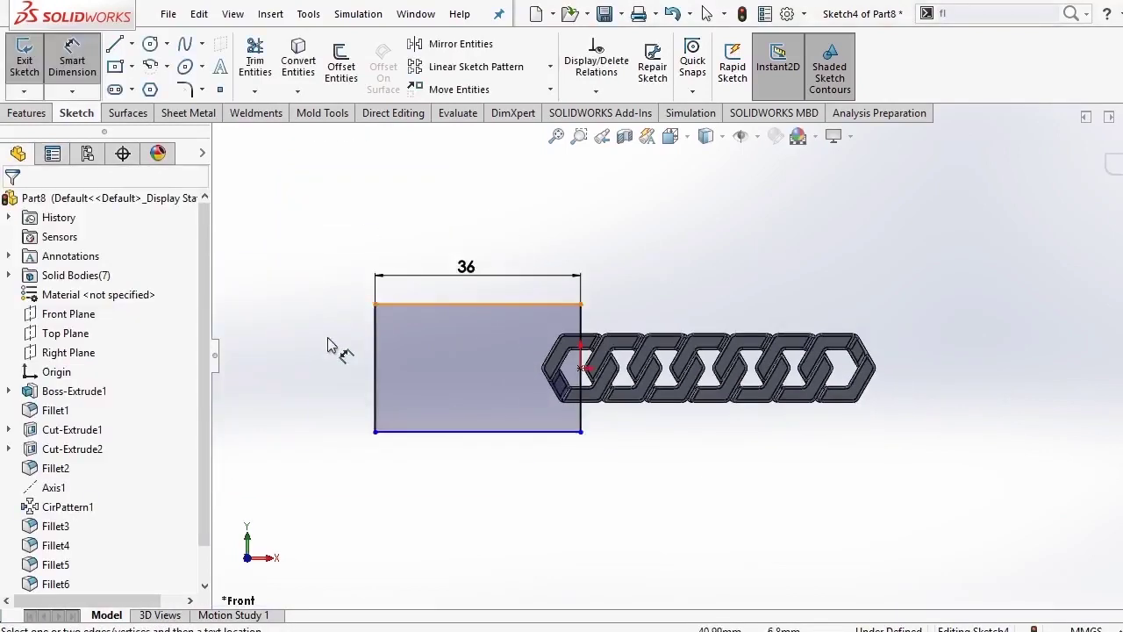
{"action": "left_click", "coordinate": [376, 351]}
{"action": "left_click", "coordinate": [329, 356]}
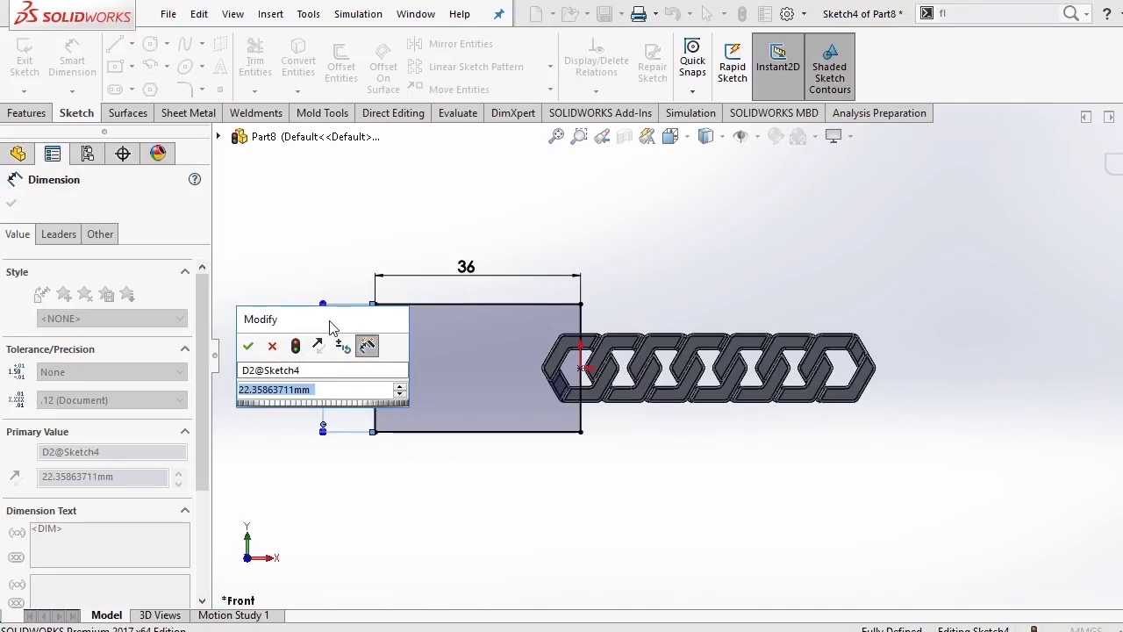
{"action": "type", "text": "12.6"}
{"action": "key", "text": "Return"}
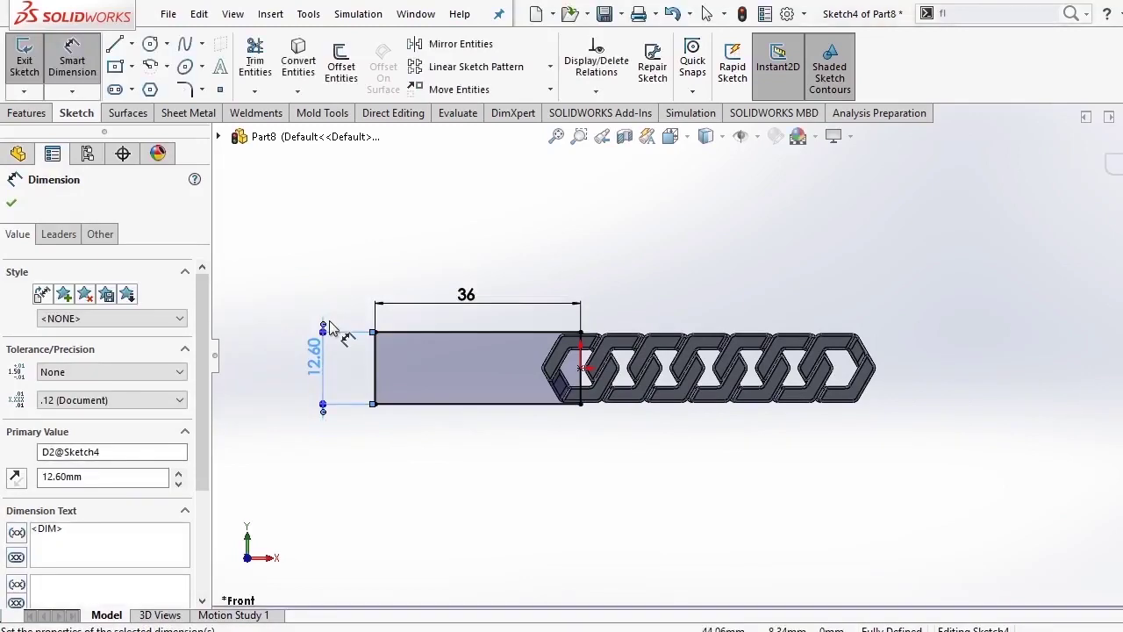
{"action": "key", "text": "Escape"}
Leave the dimension tool and return to plain selection with the sketch commands showing.
{"action": "scroll", "coordinate": [631, 347], "scroll_direction": "down", "scroll_amount": 3}
{"action": "right_click", "coordinate": [623, 266]}
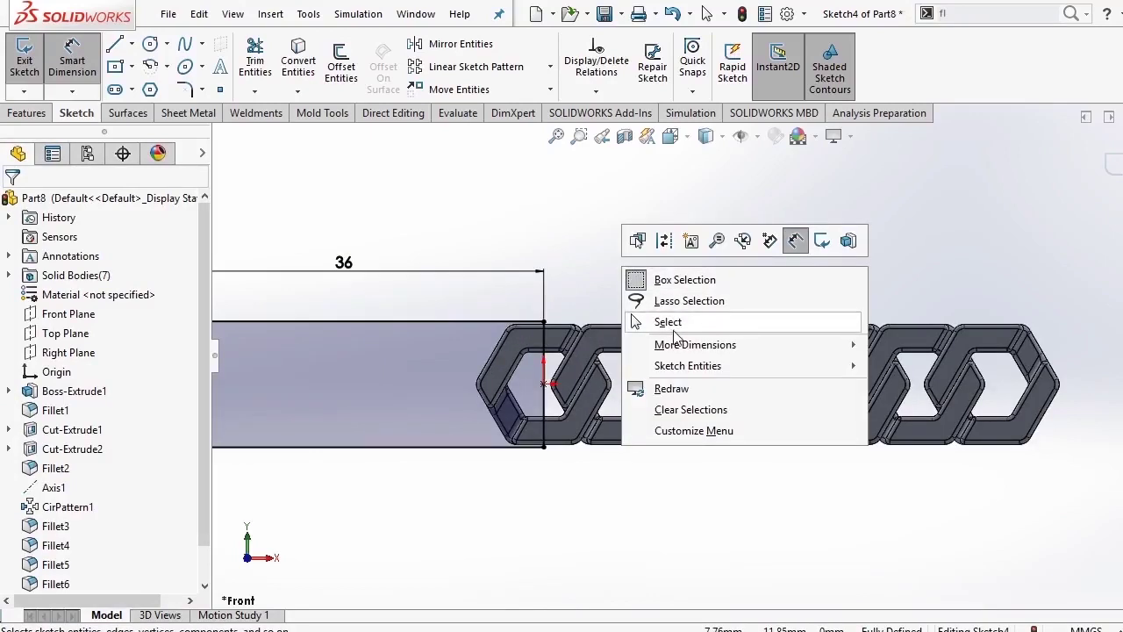
{"action": "left_click", "coordinate": [673, 336]}
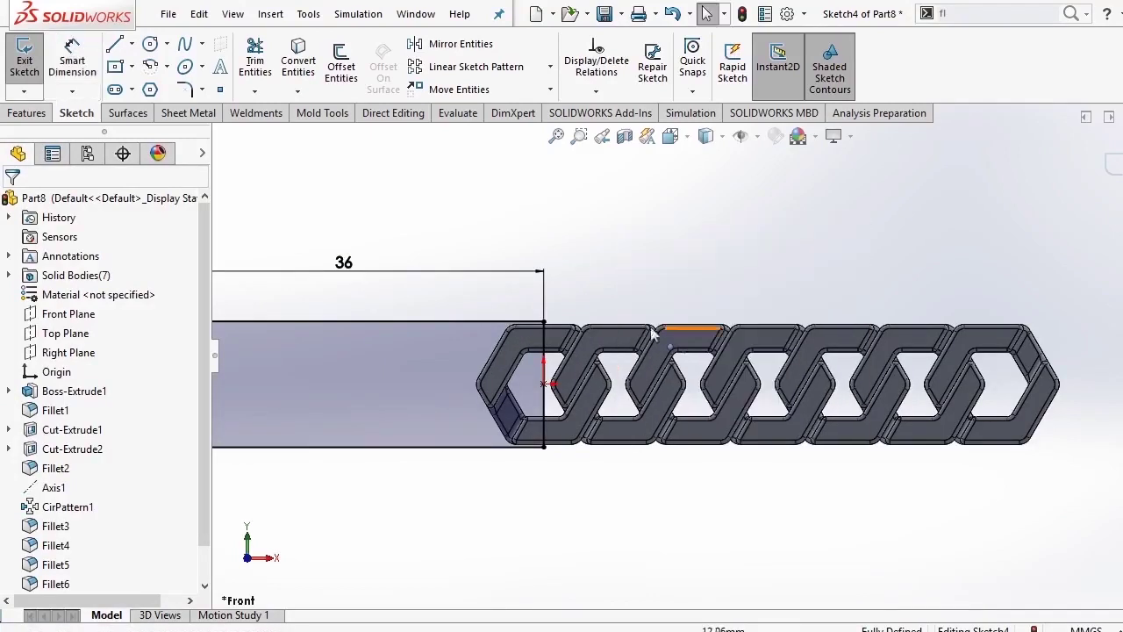
{"action": "scroll", "coordinate": [572, 314], "scroll_direction": "down", "scroll_amount": 2}
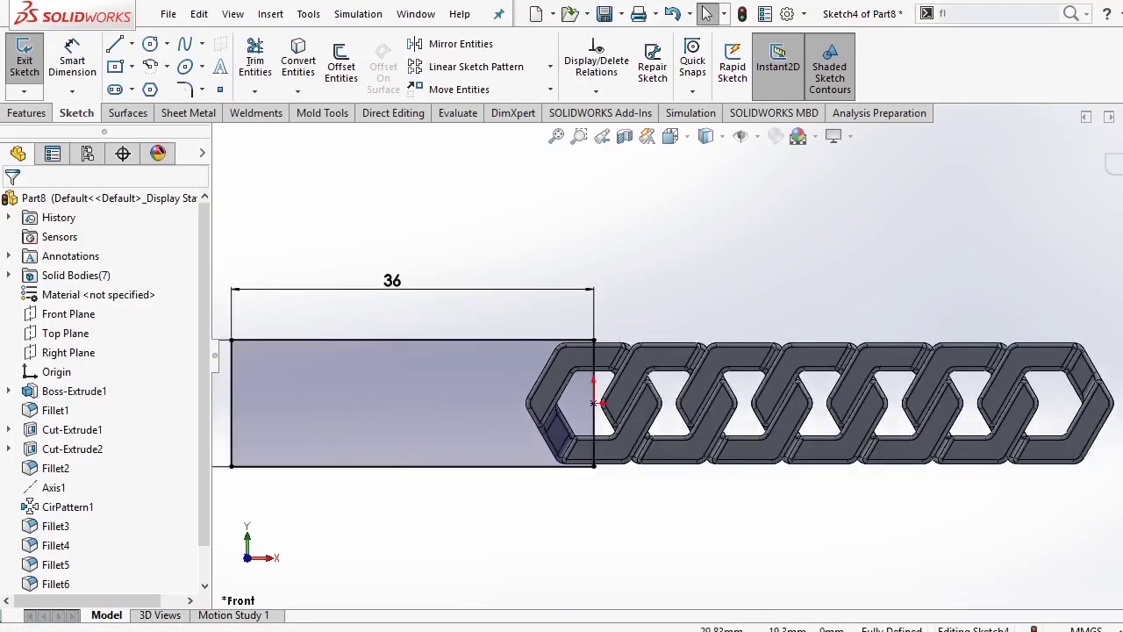
{"action": "left_click", "coordinate": [27, 113]}
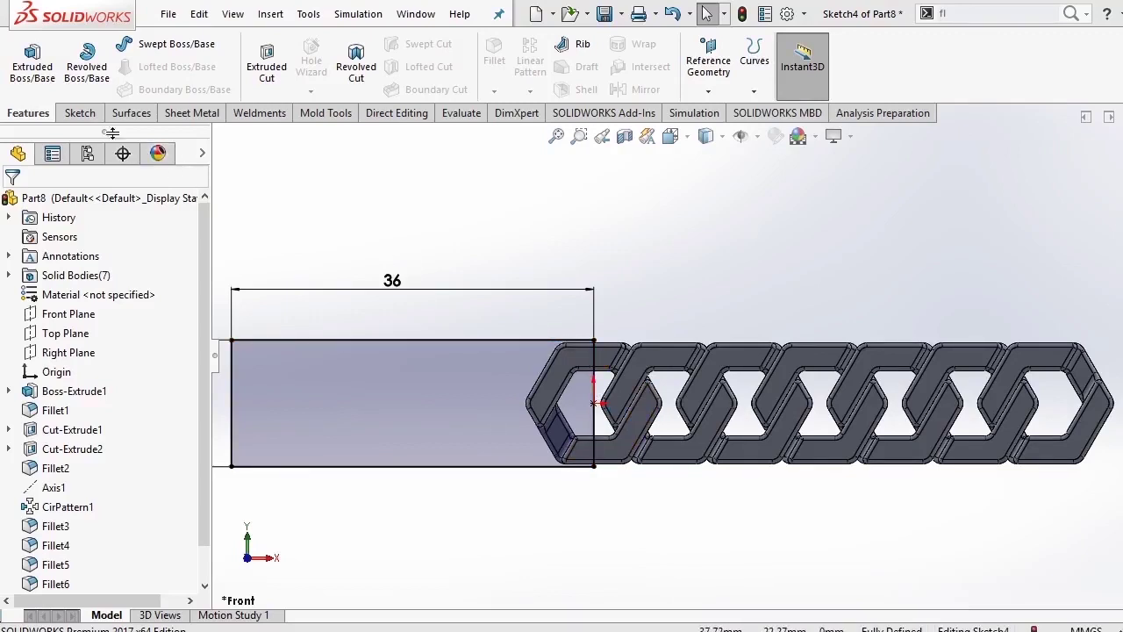
{"action": "left_click", "coordinate": [79, 112]}
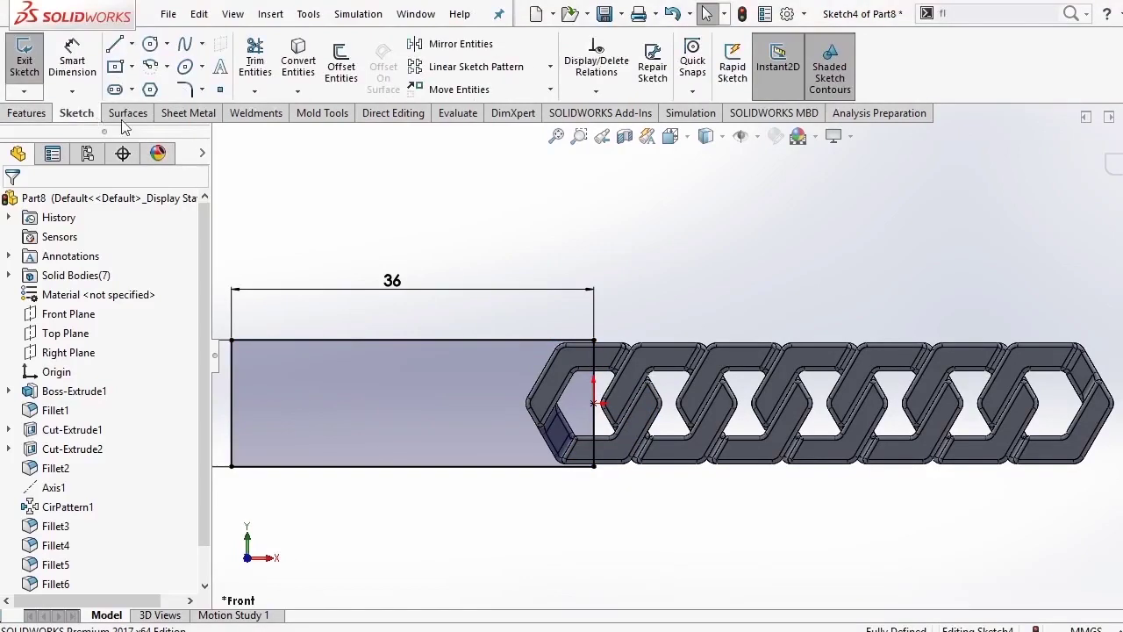
Round the rectangle's top-right corner with a 2.4 mm sketch fillet.
{"action": "left_click", "coordinate": [201, 89]}
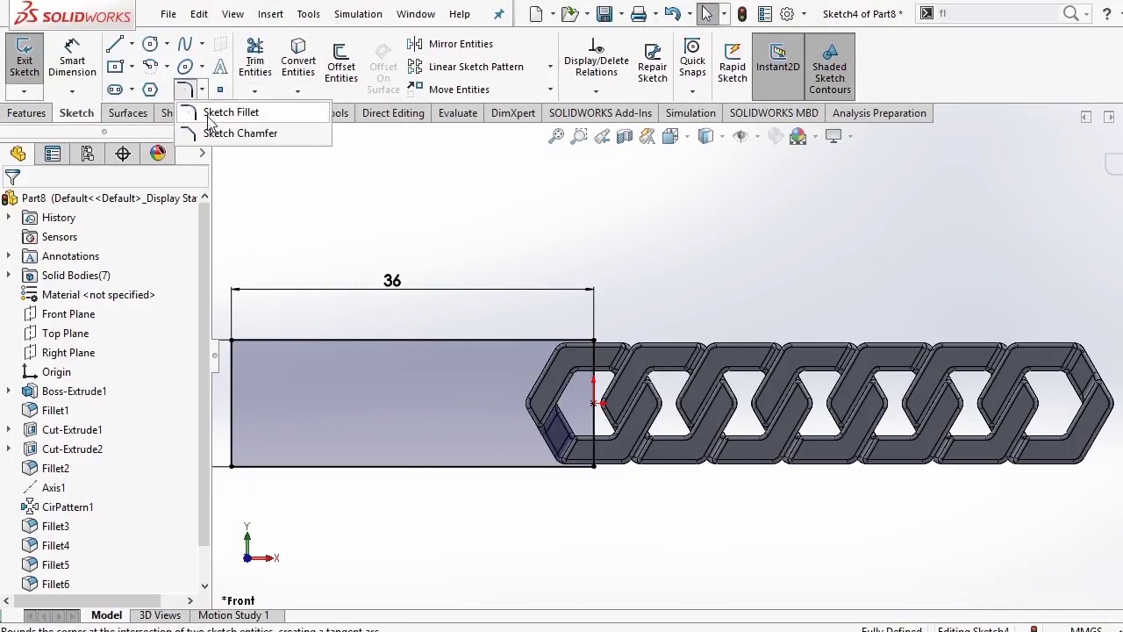
{"action": "left_click", "coordinate": [215, 114]}
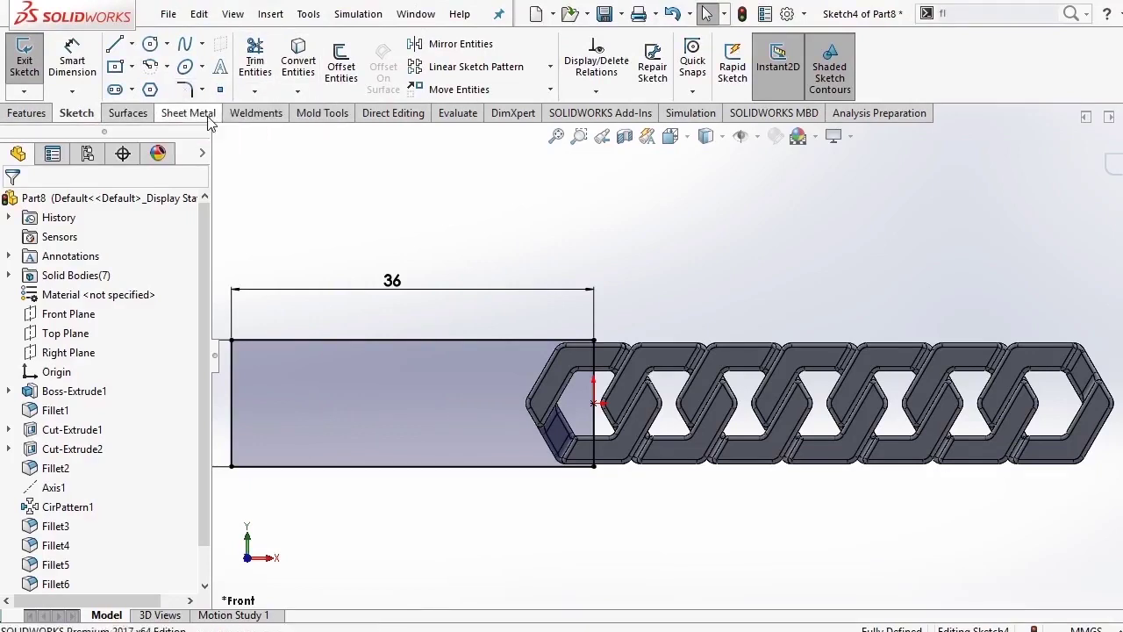
{"action": "left_click", "coordinate": [564, 341]}
{"action": "left_click", "coordinate": [596, 373]}
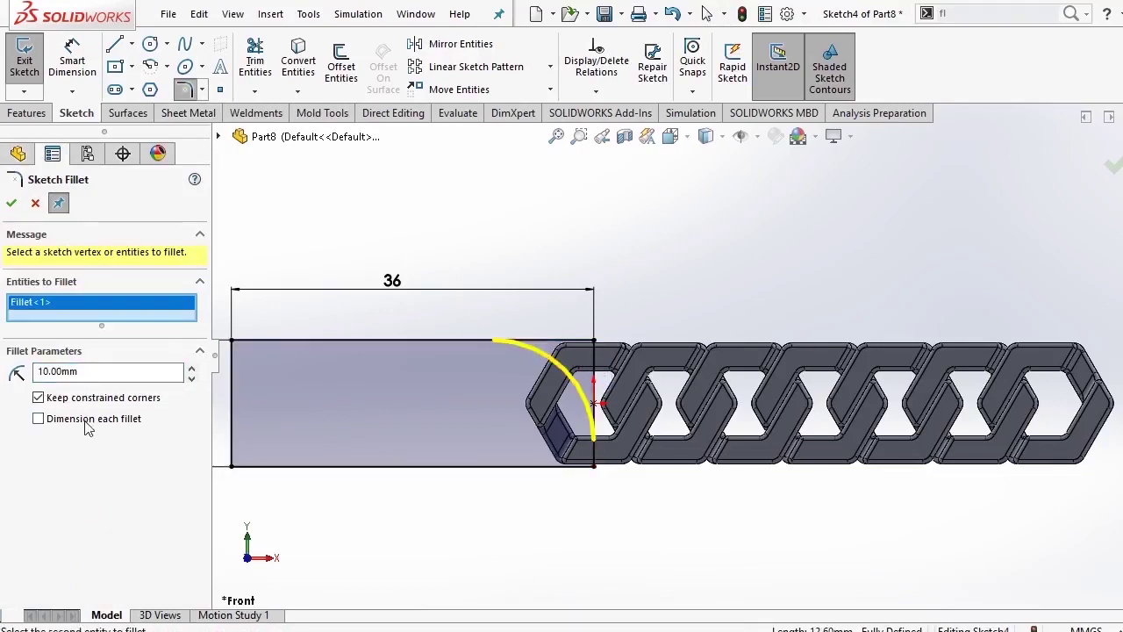
{"action": "type", "text": "2.4"}
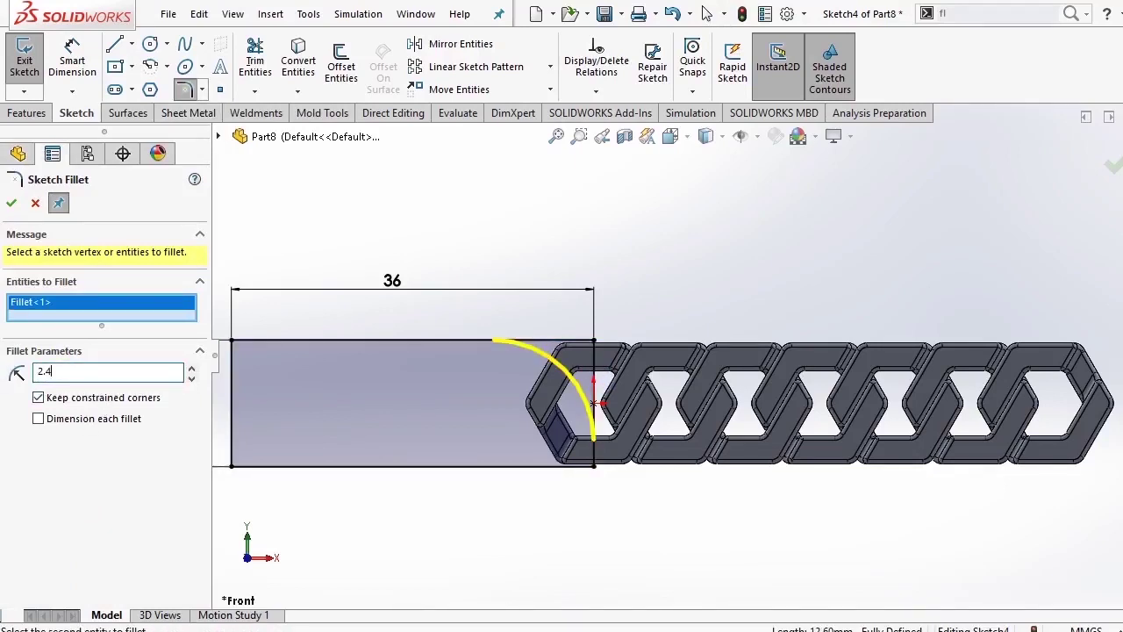
{"action": "key", "text": "Return"}
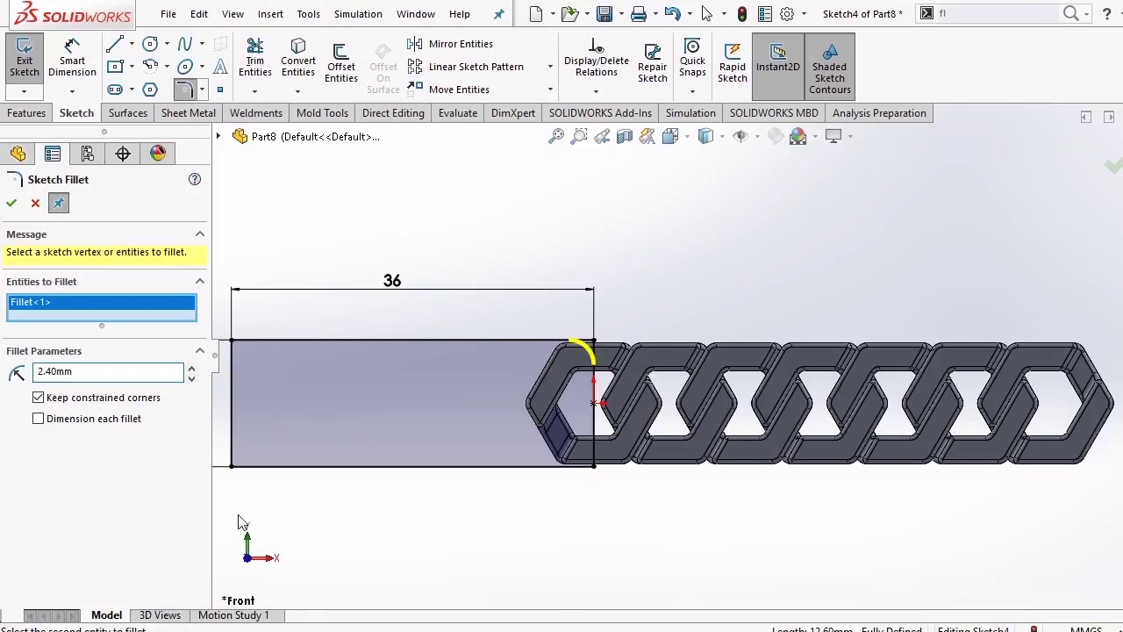
Fillet the bottom-right corner too, accepting the warning, and commit both fillets.
{"action": "left_click", "coordinate": [594, 465]}
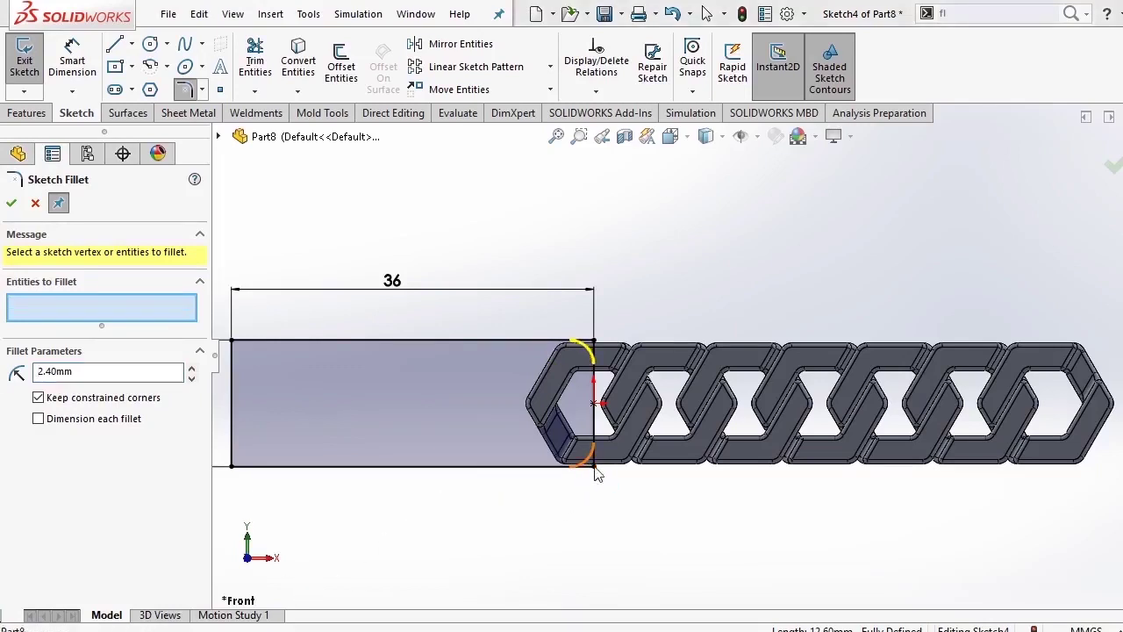
{"action": "left_click", "coordinate": [640, 343]}
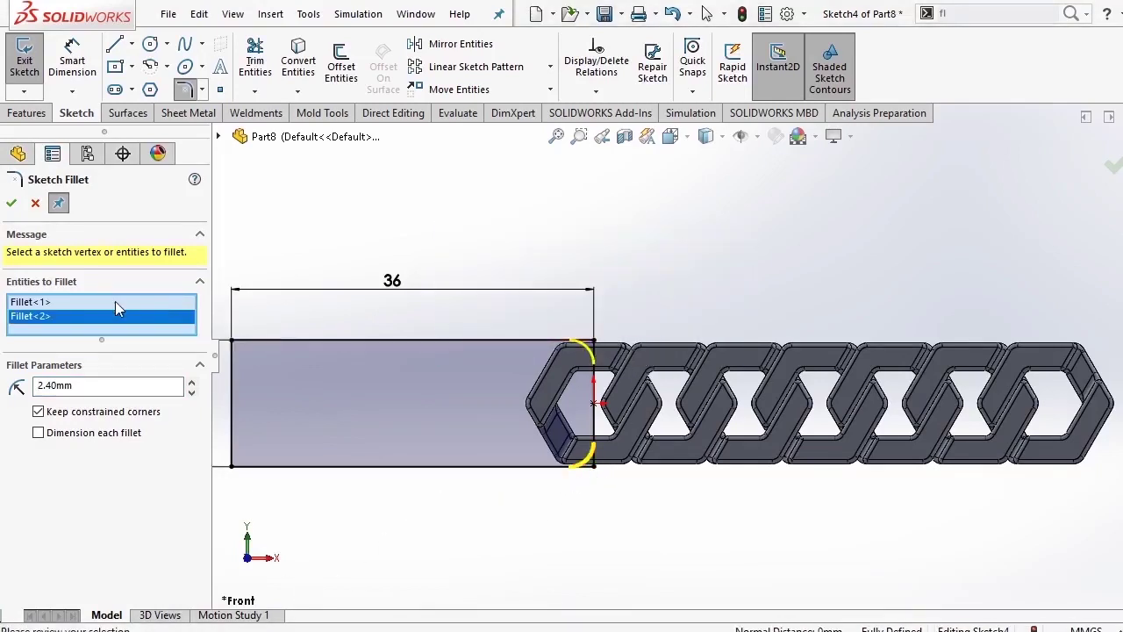
{"action": "left_click", "coordinate": [13, 203]}
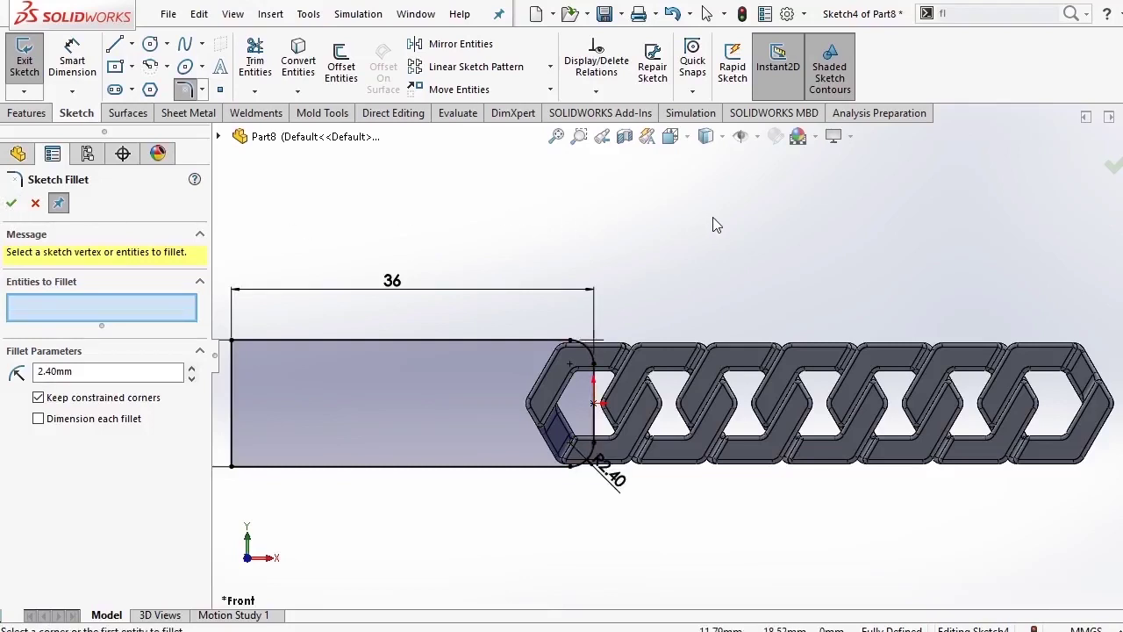
{"action": "left_click", "coordinate": [12, 204]}
{"action": "scroll", "coordinate": [626, 343], "scroll_direction": "up", "scroll_amount": 3}
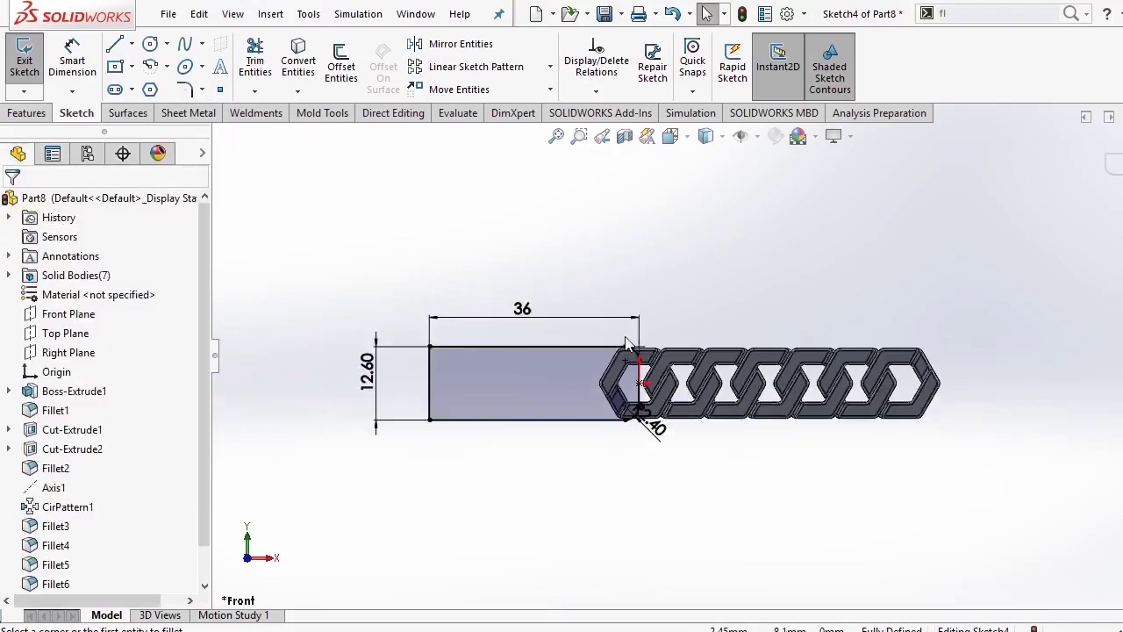
{"action": "scroll", "coordinate": [721, 310], "scroll_direction": "down", "scroll_amount": 2}
{"action": "scroll", "coordinate": [577, 233], "scroll_direction": "up", "scroll_amount": 2}
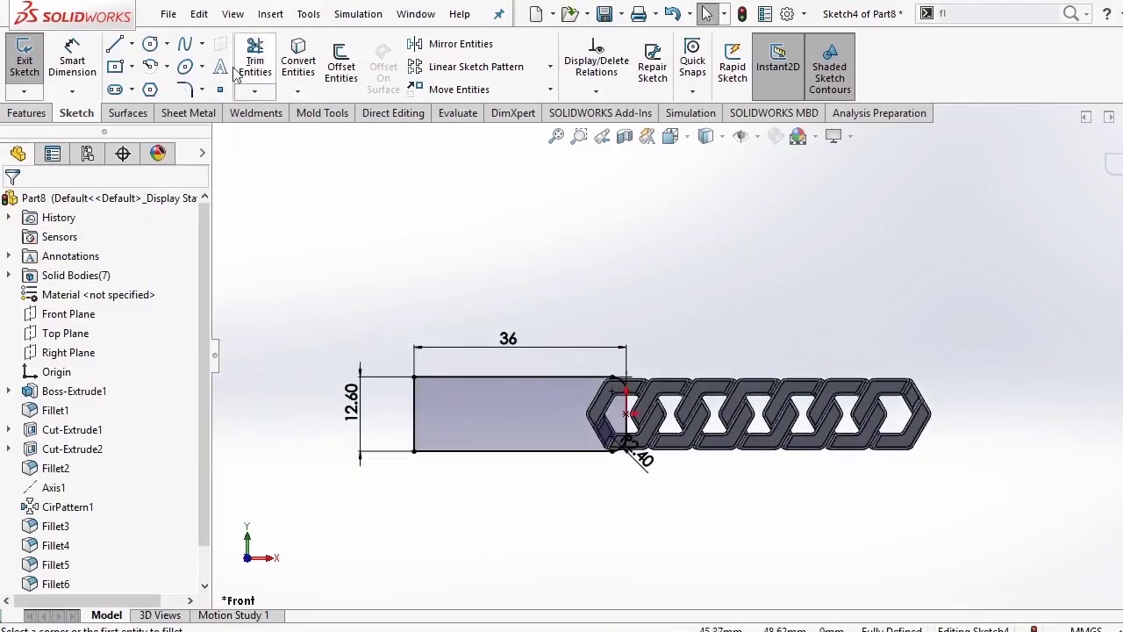
{"action": "left_click", "coordinate": [131, 44]}
Draw a vertical centerline at the middle of the chain.
{"action": "left_click", "coordinate": [158, 85]}
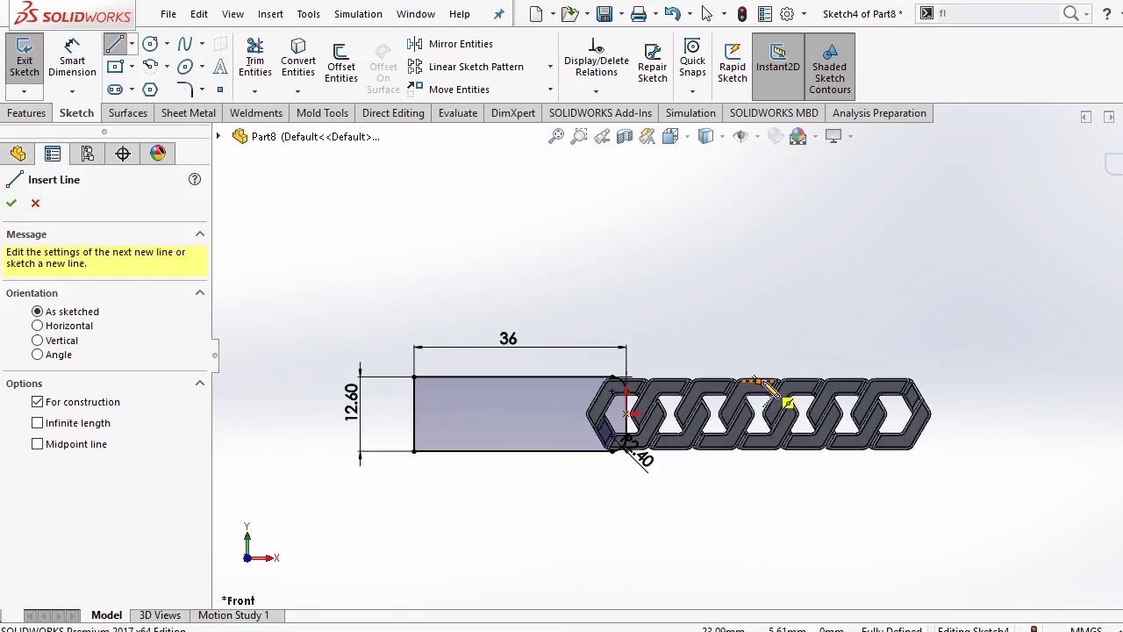
{"action": "left_click", "coordinate": [758, 381]}
{"action": "right_click", "coordinate": [665, 275]}
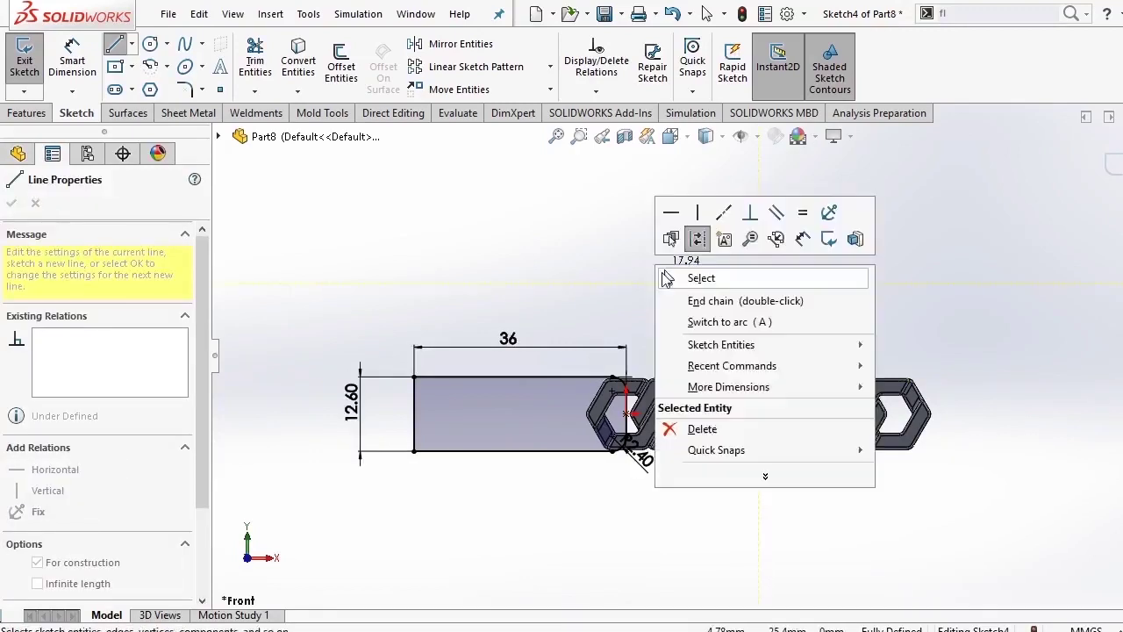
{"action": "left_click", "coordinate": [667, 278]}
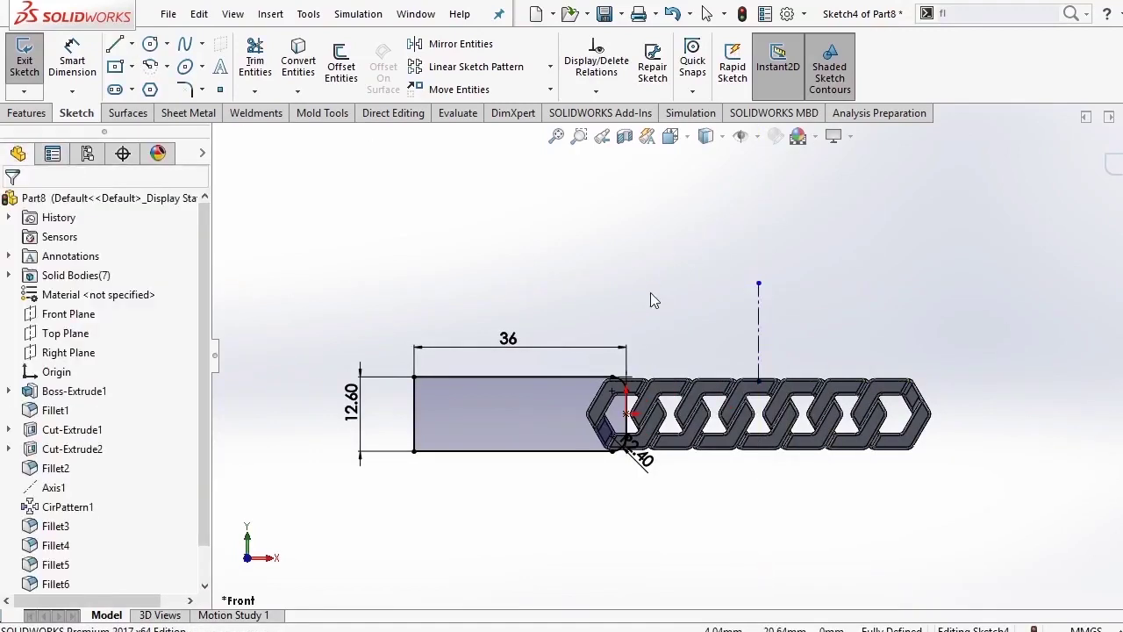
Mirror the filleted rectangle about the centerline onto the chain's right end.
{"action": "left_click", "coordinate": [456, 44]}
{"action": "left_click_drag", "start_coordinate": [665, 313], "coordinate": [399, 536]}
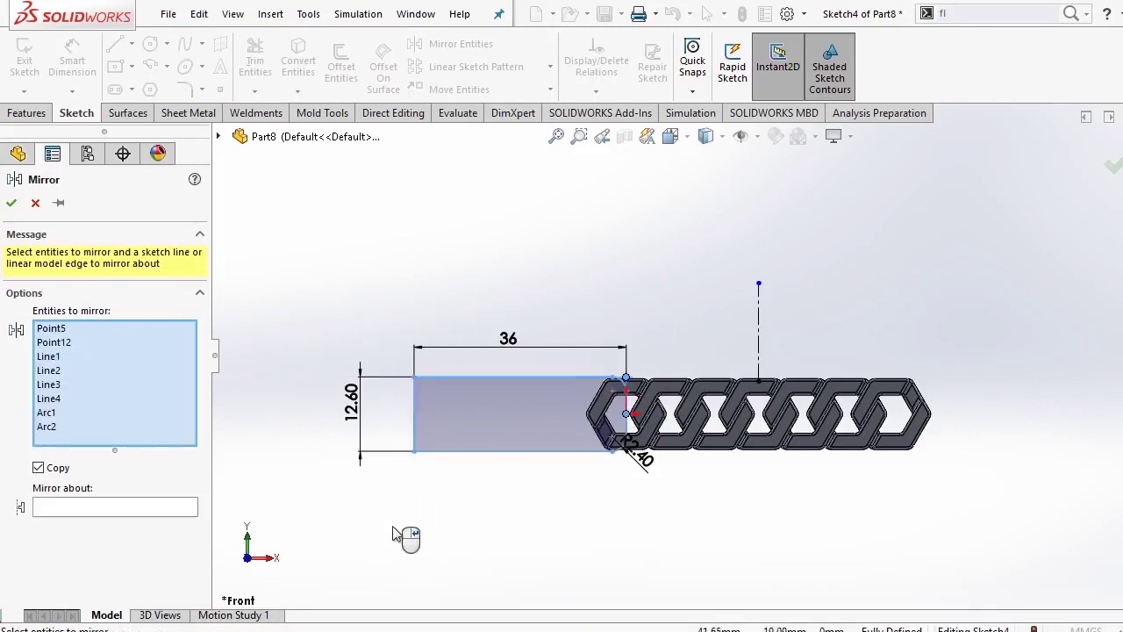
{"action": "left_click", "coordinate": [173, 509]}
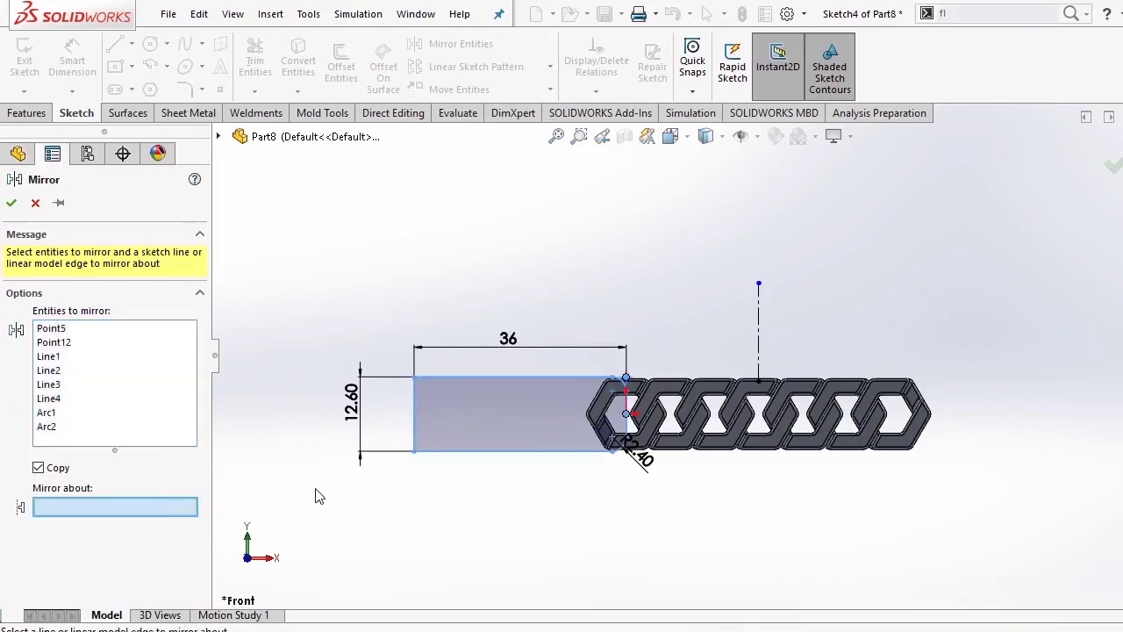
{"action": "left_click", "coordinate": [759, 326]}
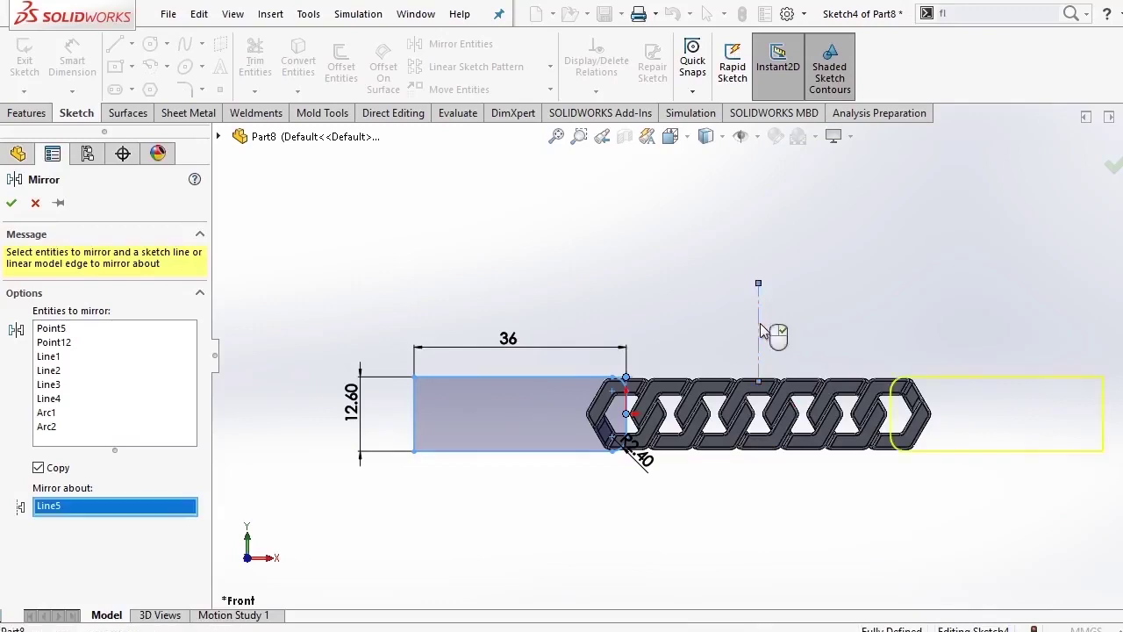
{"action": "left_click", "coordinate": [10, 207]}
{"action": "scroll", "coordinate": [689, 347], "scroll_direction": "down", "scroll_amount": 3}
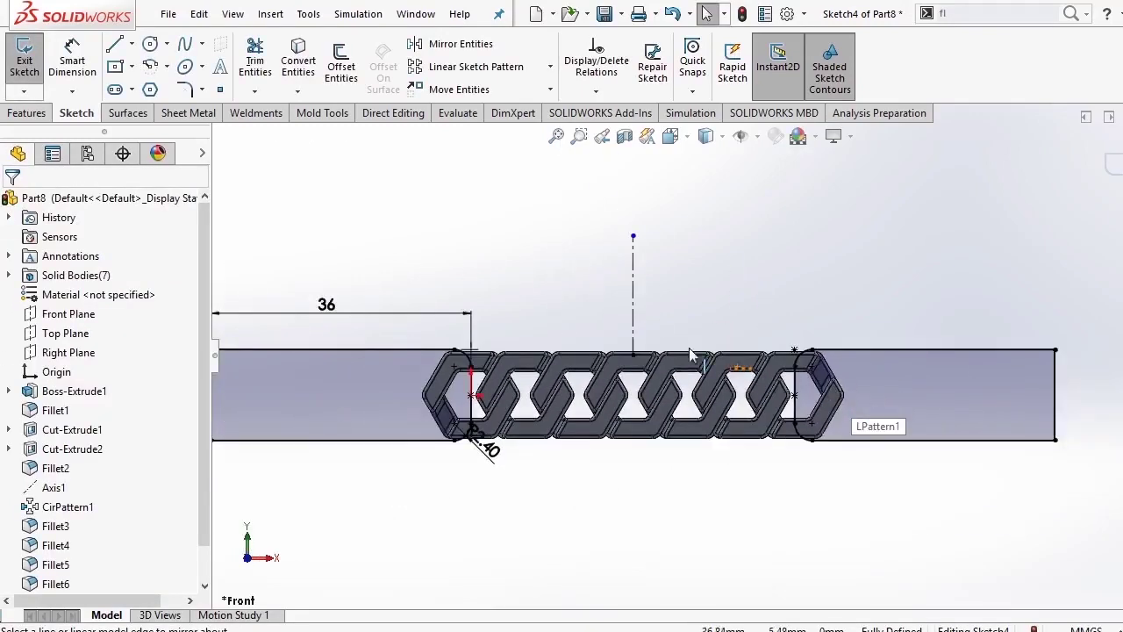
{"action": "scroll", "coordinate": [689, 347], "scroll_direction": "up", "scroll_amount": 2}
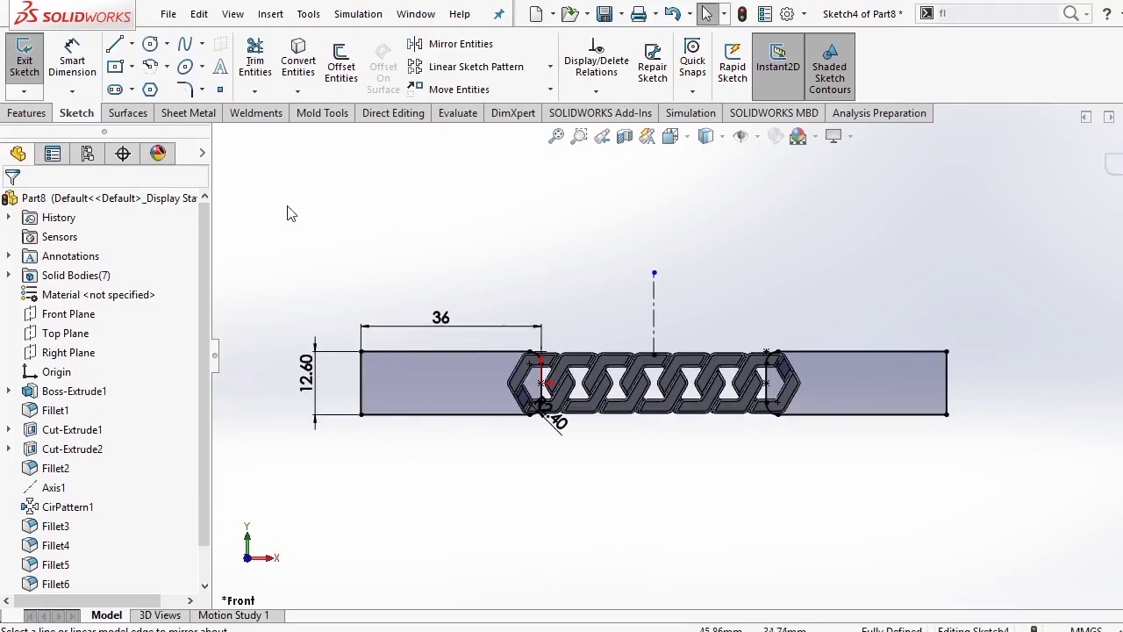
Extrude both rounded end outlines Mid Plane to 3 mm, then return to the Front view.
{"action": "left_click", "coordinate": [26, 113]}
{"action": "left_click", "coordinate": [32, 62]}
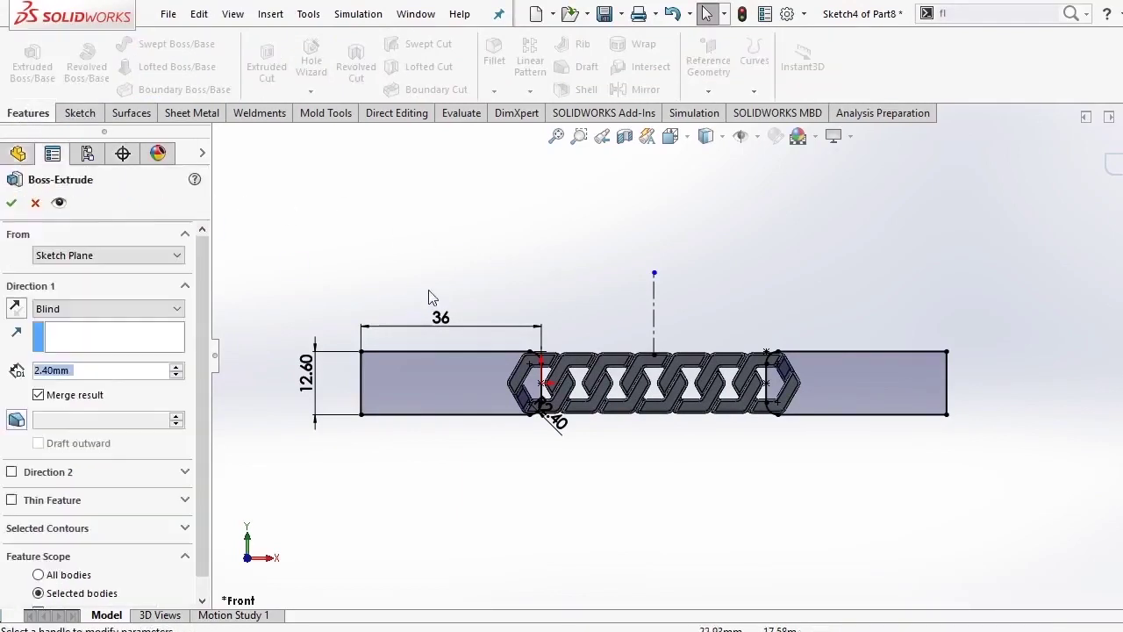
{"action": "left_click", "coordinate": [123, 309]}
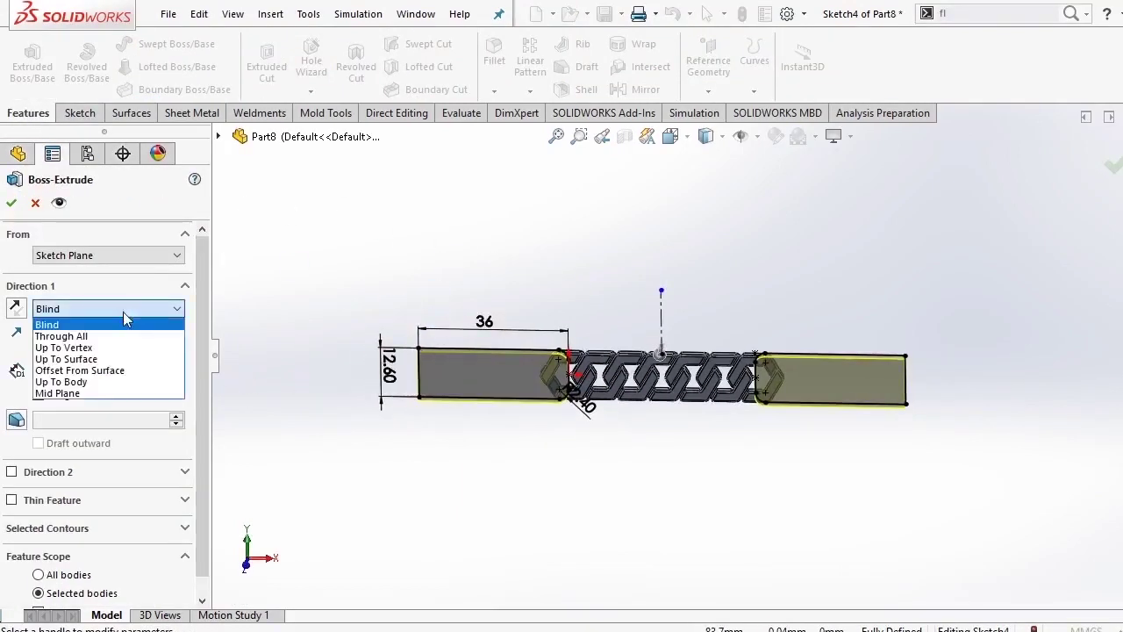
{"action": "left_click", "coordinate": [77, 397]}
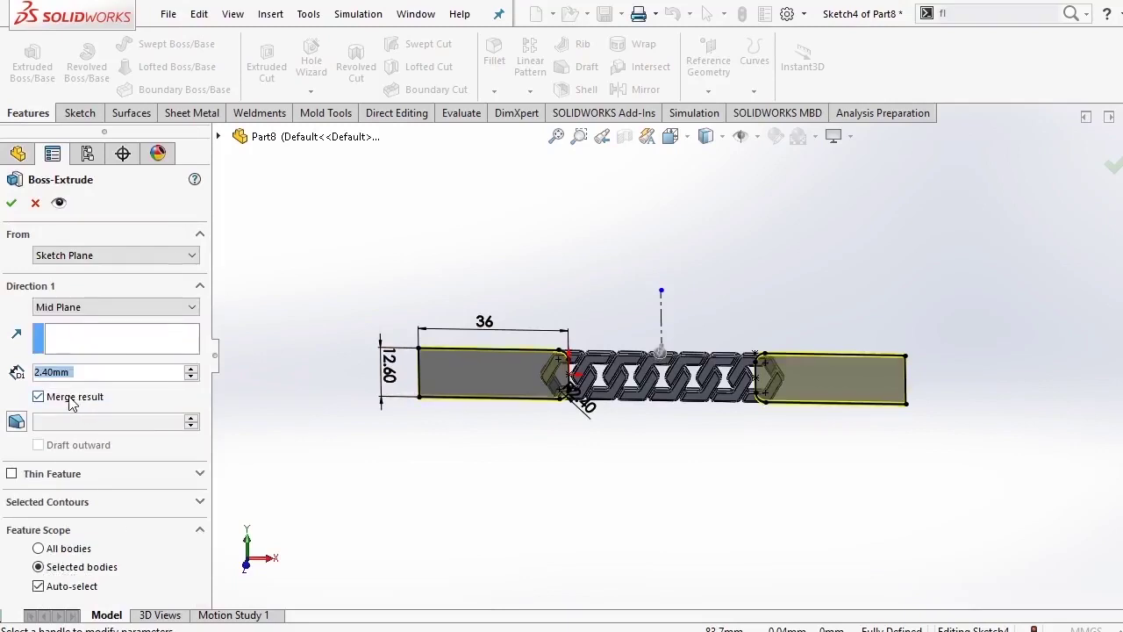
{"action": "type", "text": "3"}
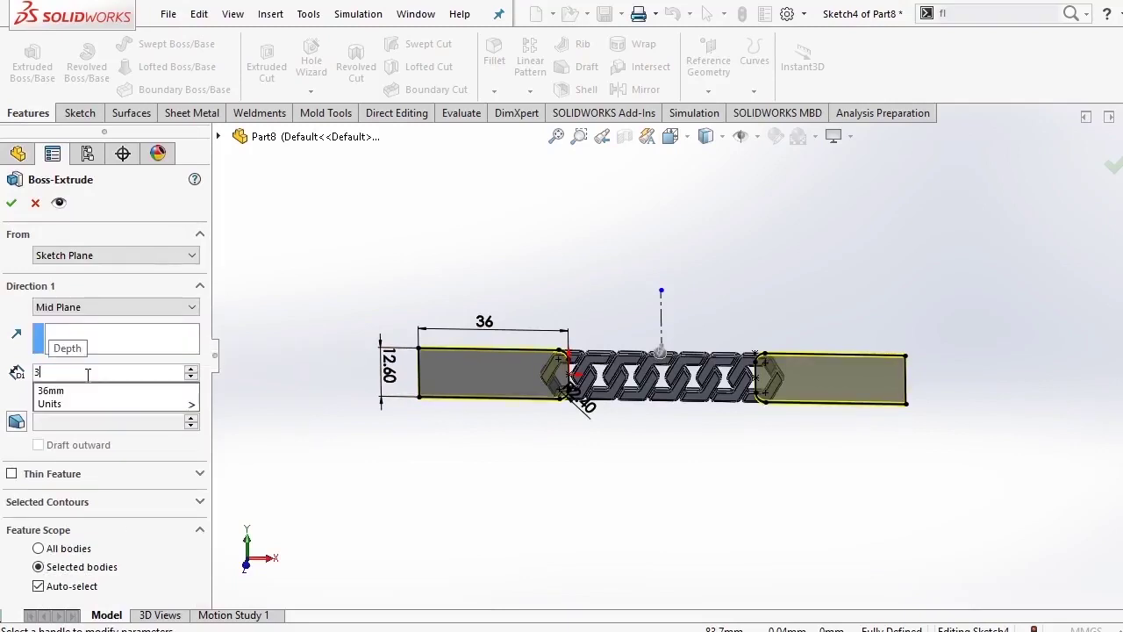
{"action": "key", "text": "Return"}
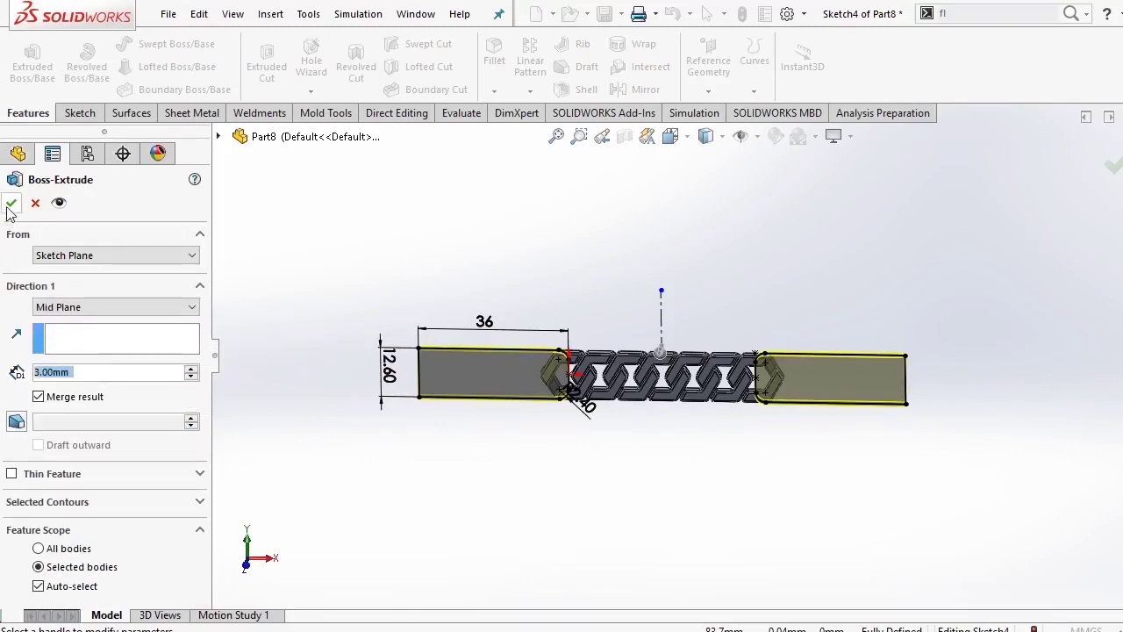
{"action": "left_click", "coordinate": [12, 203]}
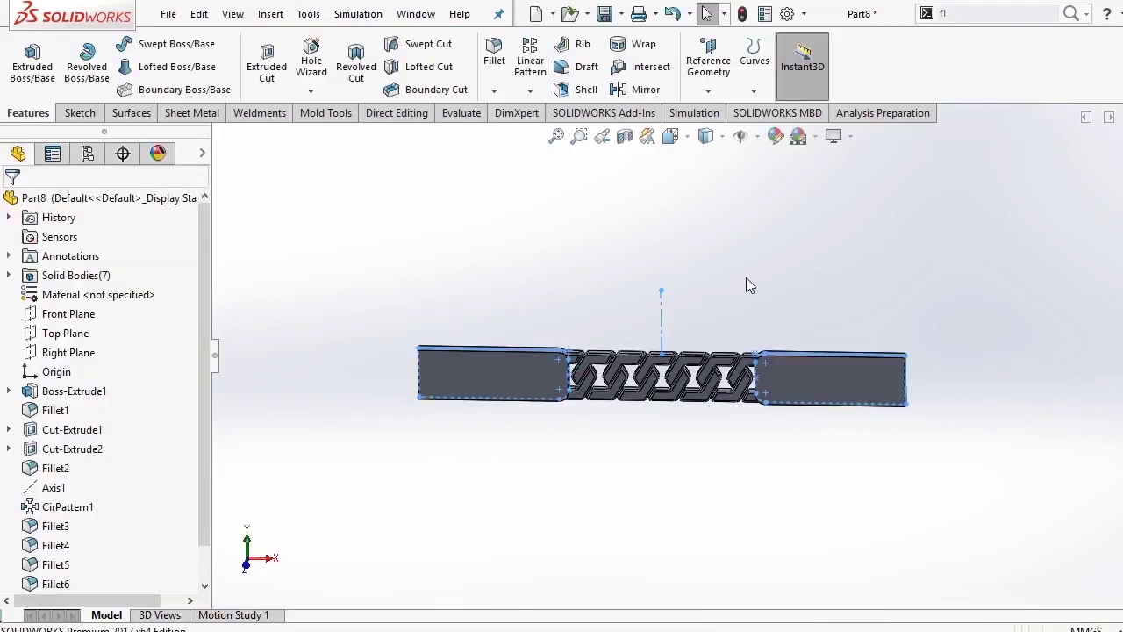
{"action": "mouse_move", "coordinate": [771, 290]}
{"action": "middle_mouse_down"}
{"action": "mouse_move", "coordinate": [716, 348]}
{"action": "mouse_move", "coordinate": [725, 201]}
{"action": "middle_mouse_up"}
{"action": "left_click", "coordinate": [670, 136]}
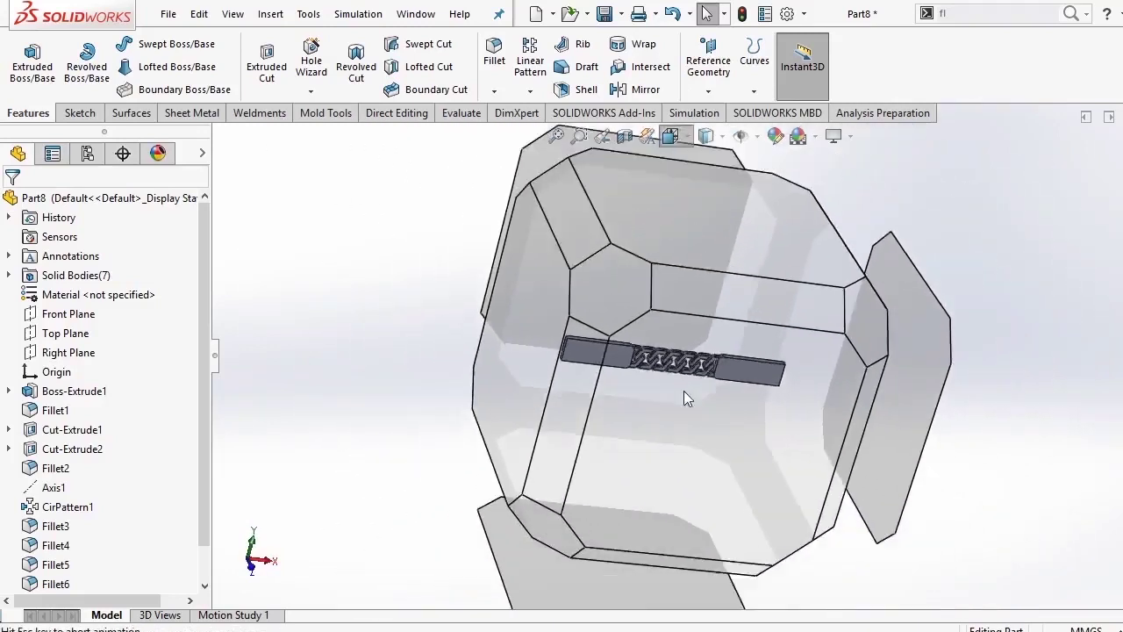
{"action": "left_click", "coordinate": [687, 397]}
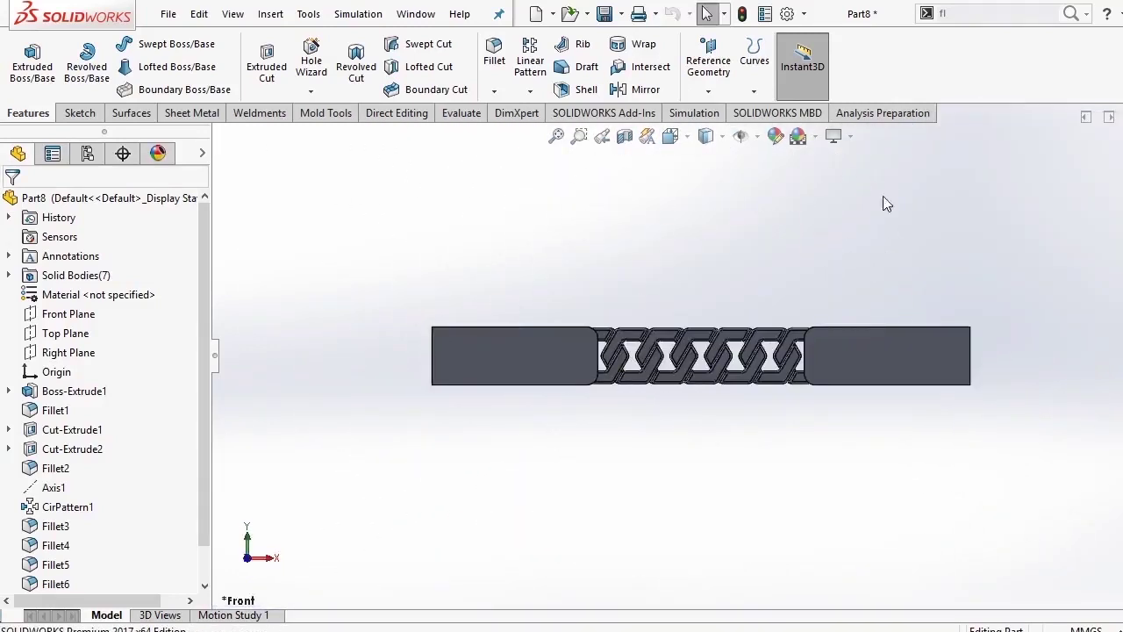
Start Flex from the command search and box-select the chain and end blocks.
{"action": "left_click", "coordinate": [965, 11]}
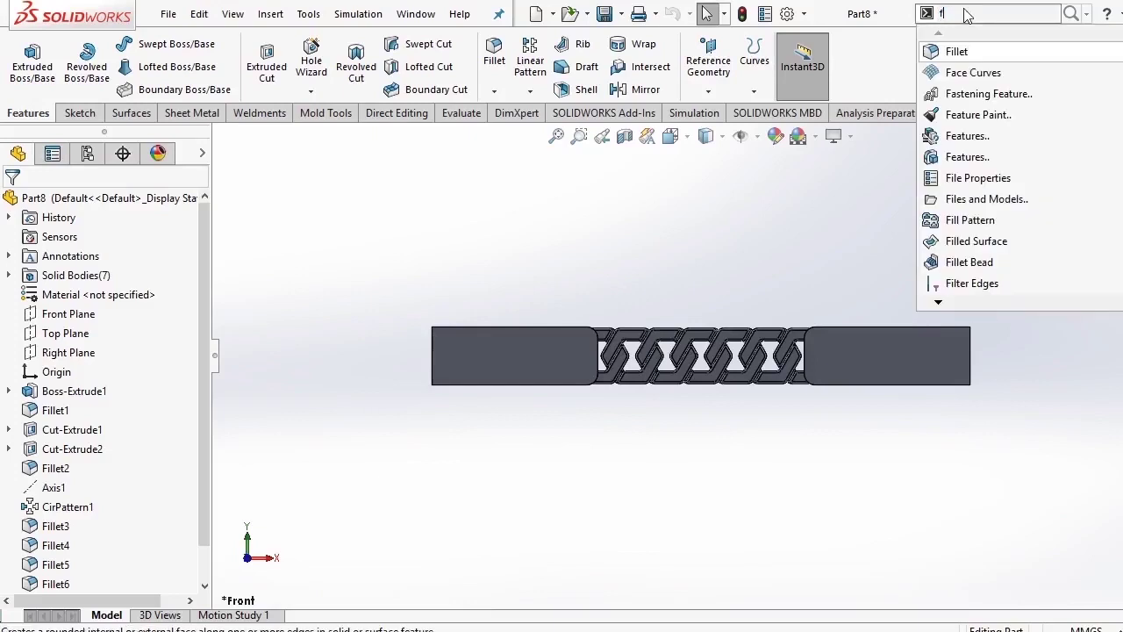
{"action": "type", "text": "l"}
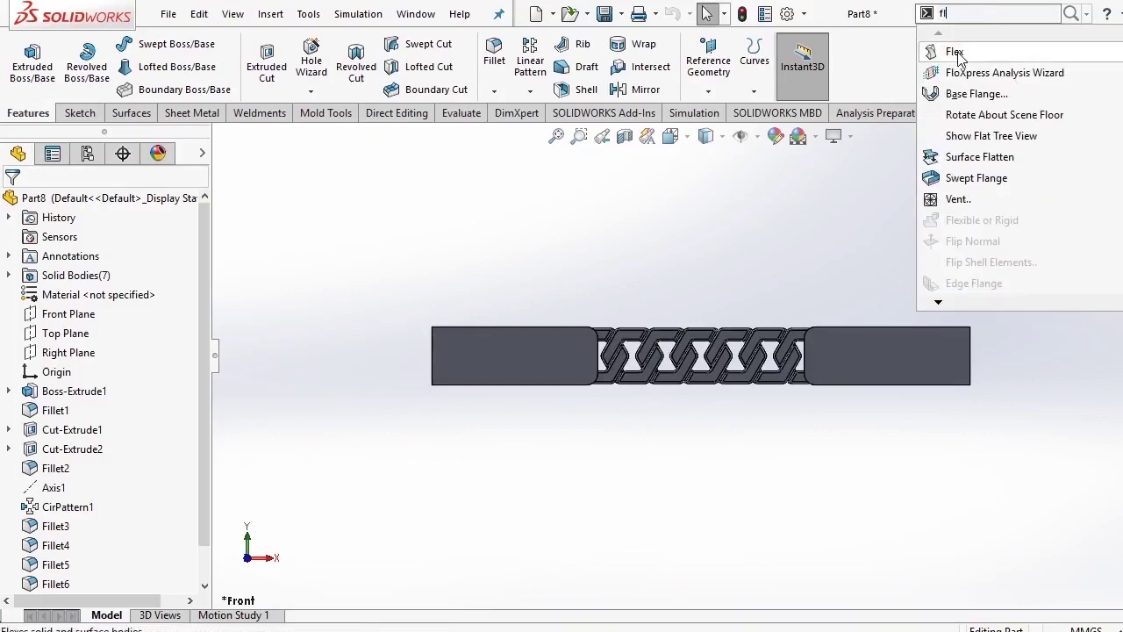
{"action": "left_click", "coordinate": [956, 52]}
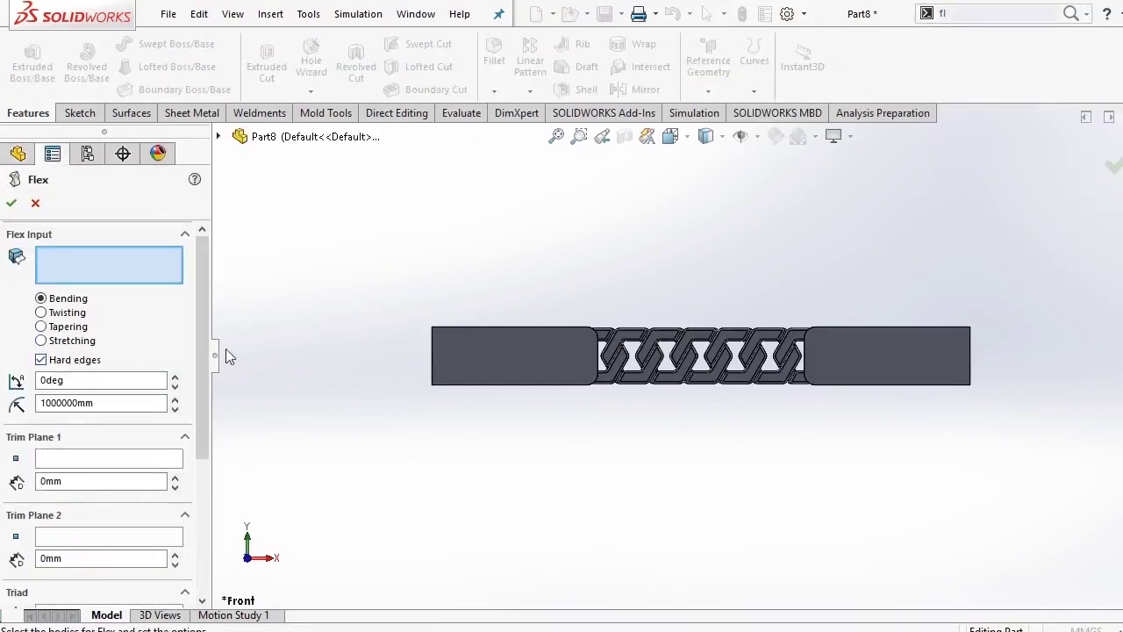
{"action": "left_click_drag", "start_coordinate": [353, 269], "coordinate": [1055, 440]}
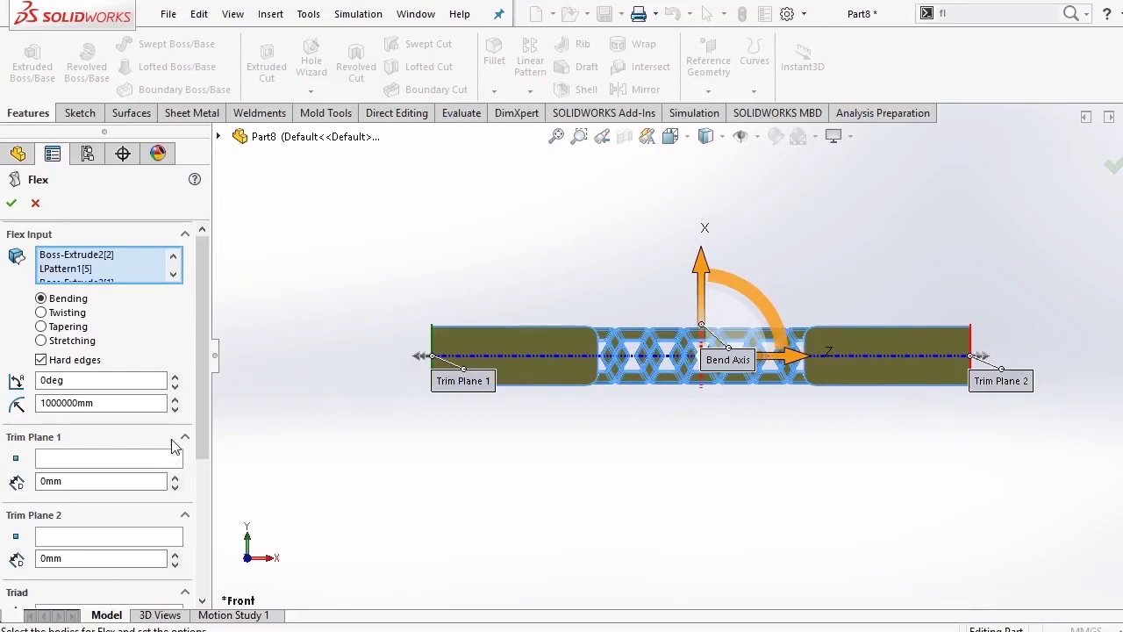
{"action": "left_click_drag", "start_coordinate": [201, 448], "coordinate": [202, 558]}
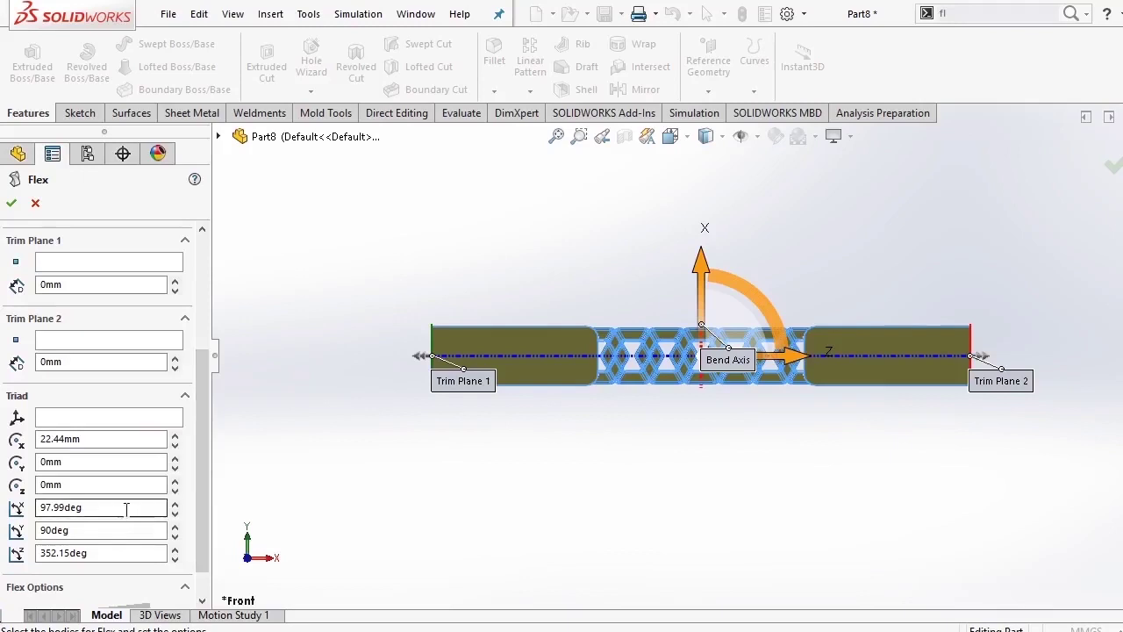
Set the Flex triad to X rotation 0° and Z rotation 90°, bending 360°.
{"action": "left_click_drag", "start_coordinate": [163, 507], "coordinate": [33, 507]}
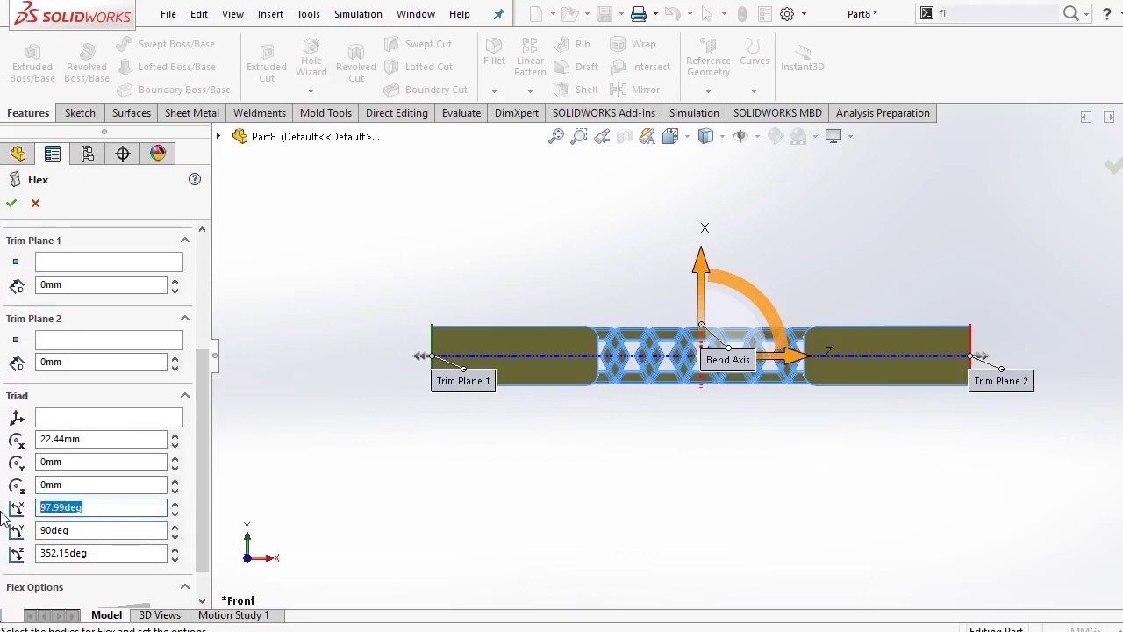
{"action": "type", "text": "0"}
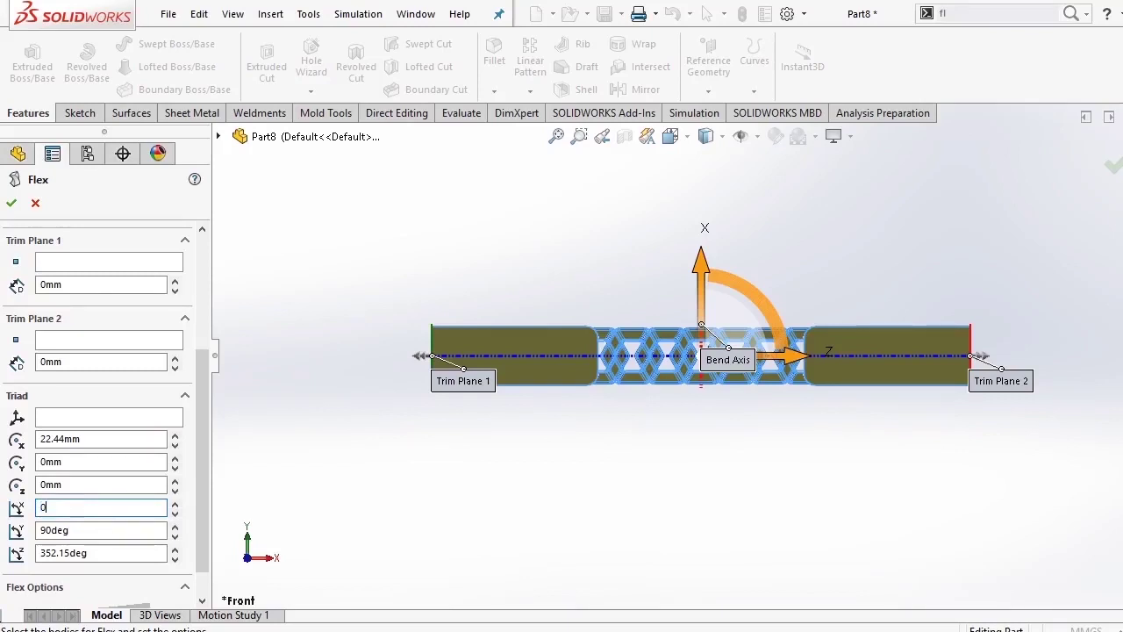
{"action": "key", "text": "Return"}
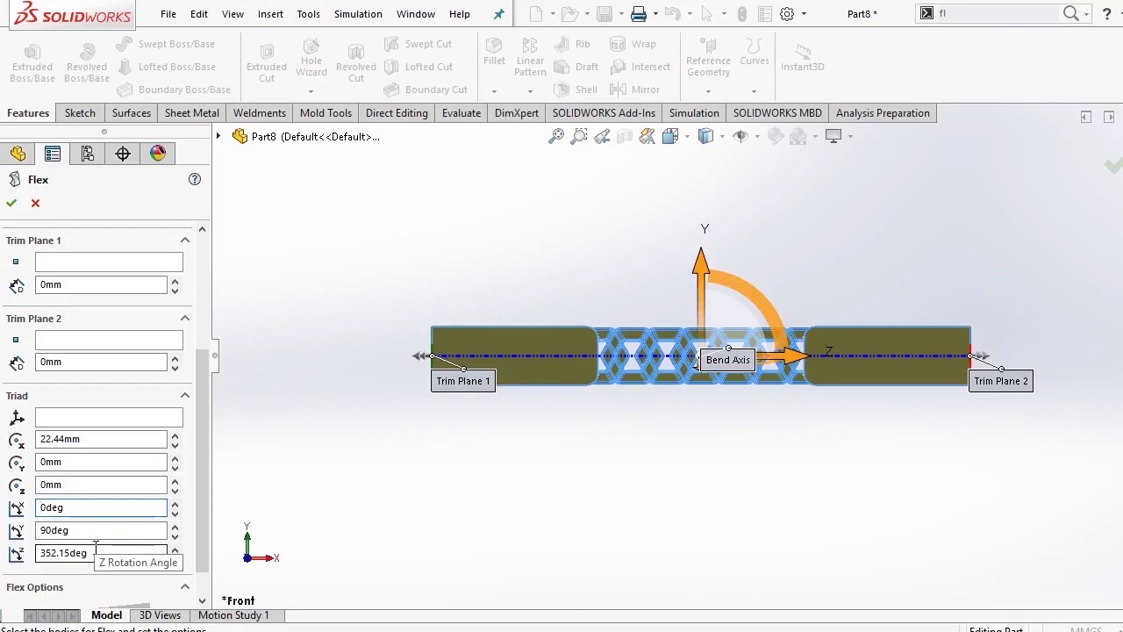
{"action": "left_click_drag", "start_coordinate": [96, 553], "coordinate": [9, 552]}
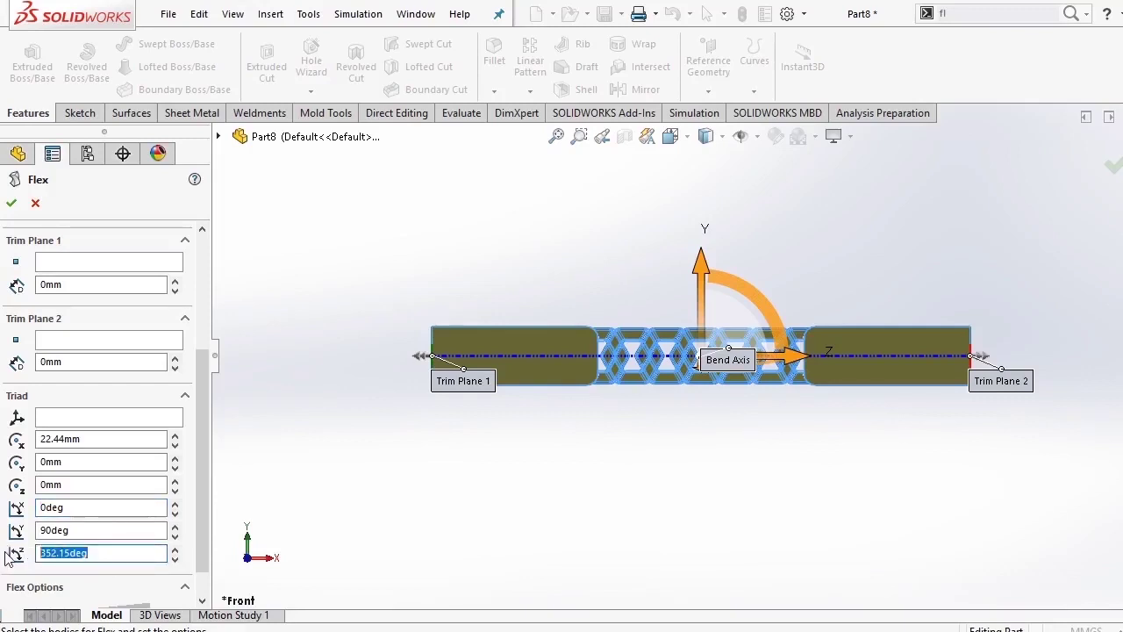
{"action": "type", "text": "90"}
{"action": "key", "text": "Return"}
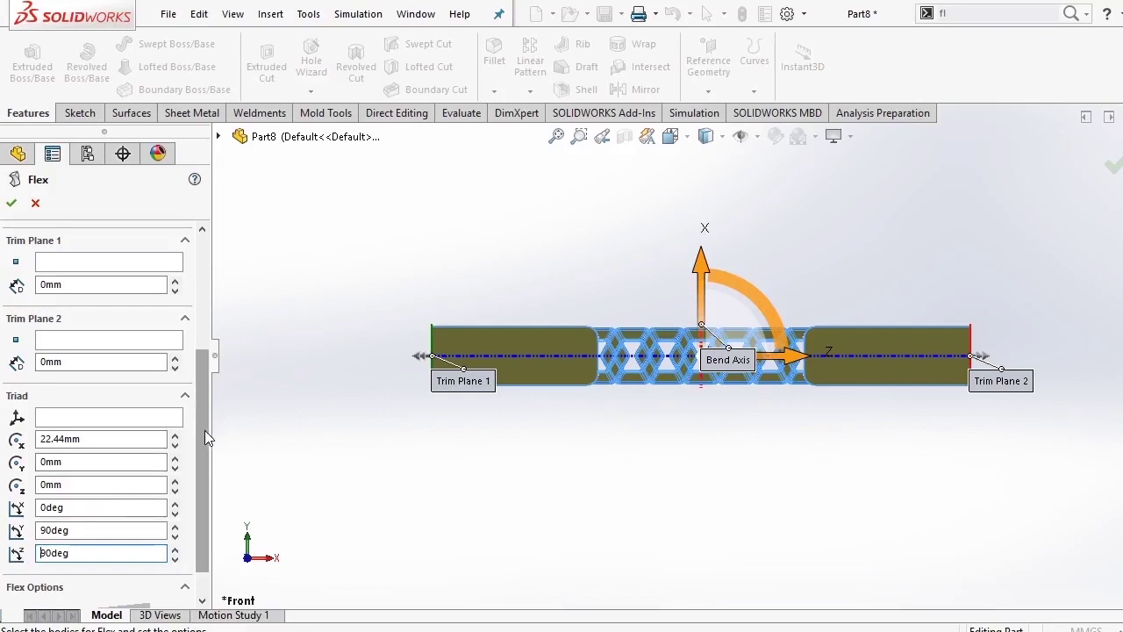
{"action": "scroll", "coordinate": [204, 430], "scroll_direction": "up", "scroll_amount": 3}
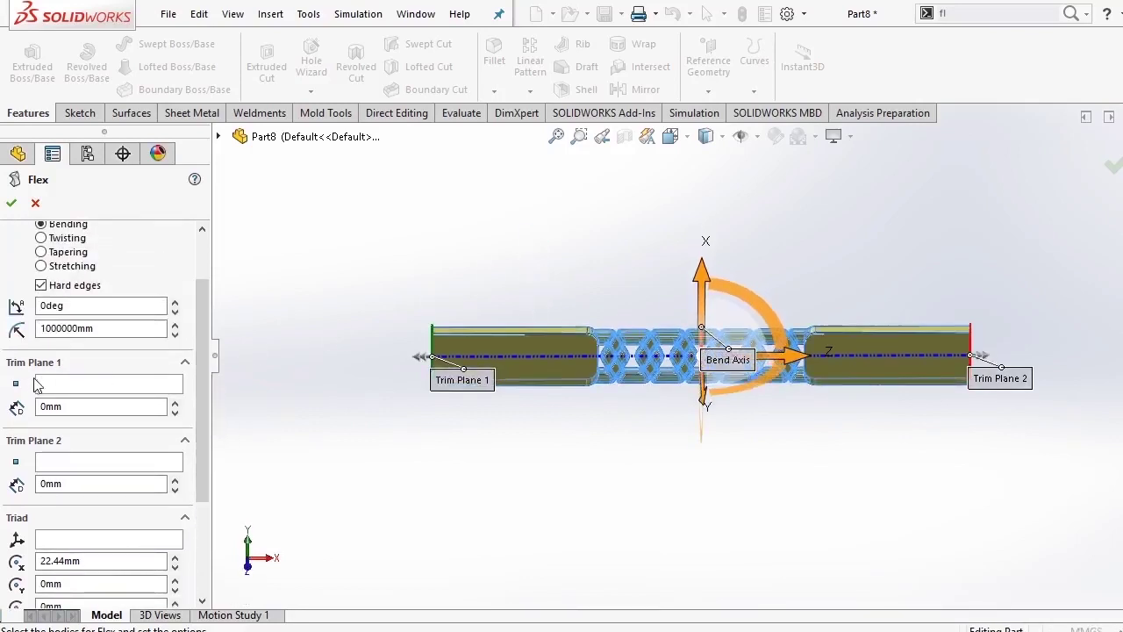
{"action": "left_click", "coordinate": [78, 305]}
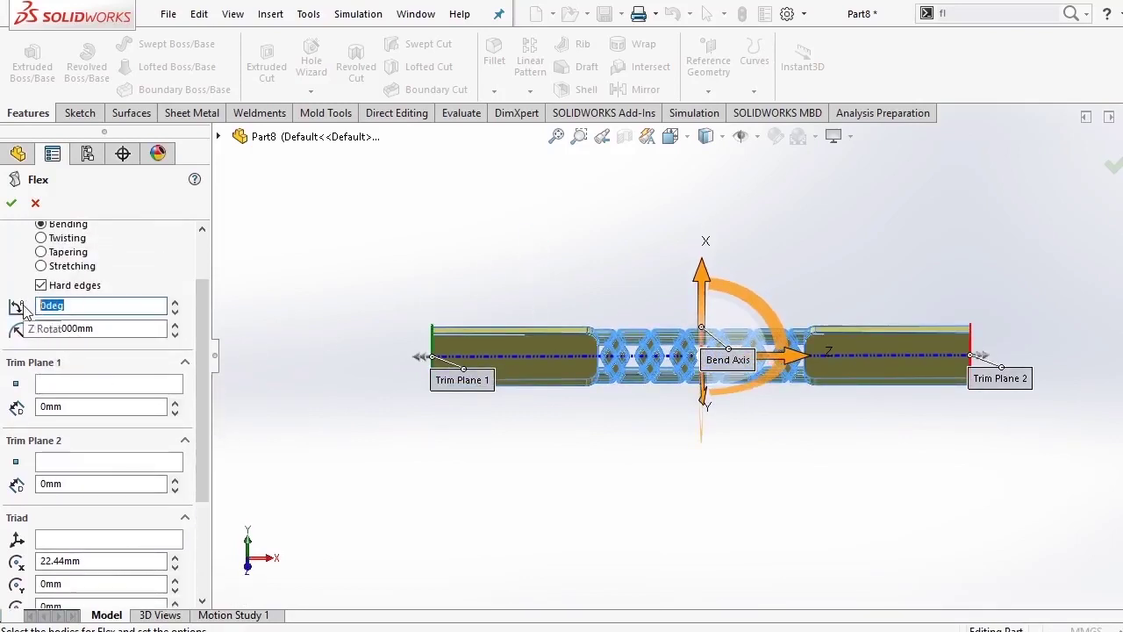
{"action": "type", "text": "360"}
{"action": "key", "text": "Return"}
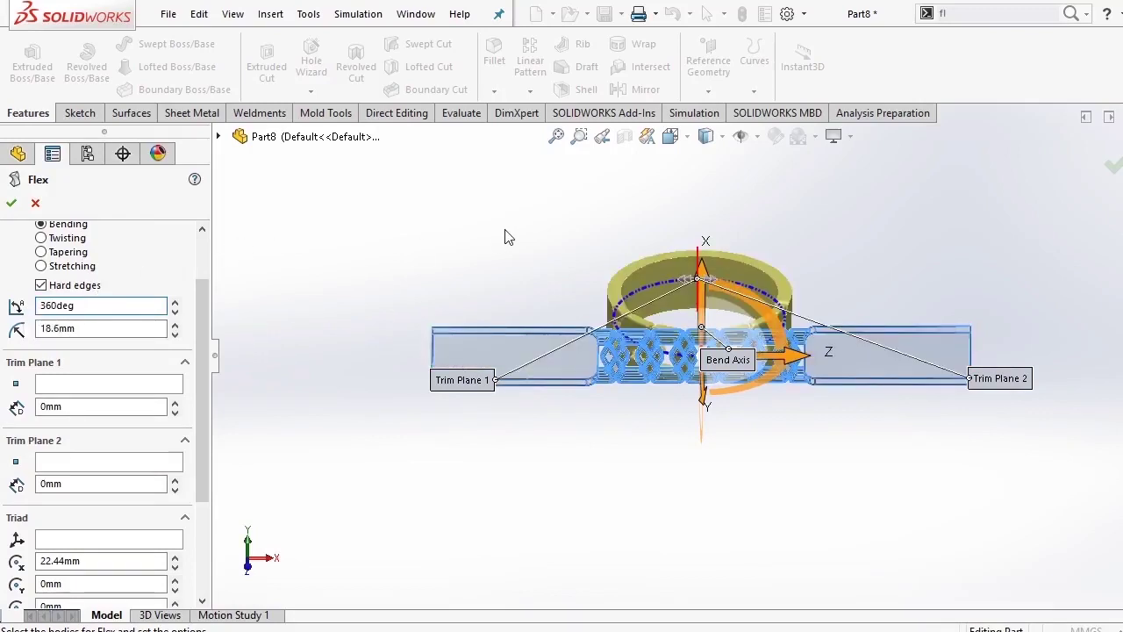
Apply the 360° flex, then Combine-Add Flex1[1] and Flex1[3] into one body.
{"action": "left_click", "coordinate": [11, 203]}
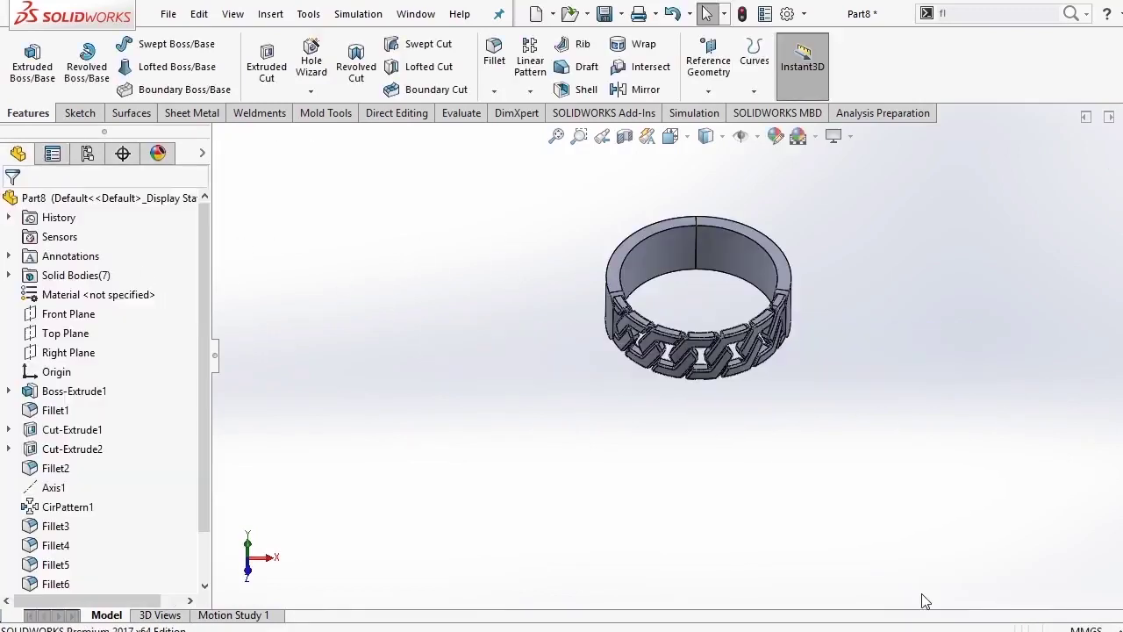
{"action": "middle_click_drag", "start_coordinate": [718, 452], "coordinate": [705, 433]}
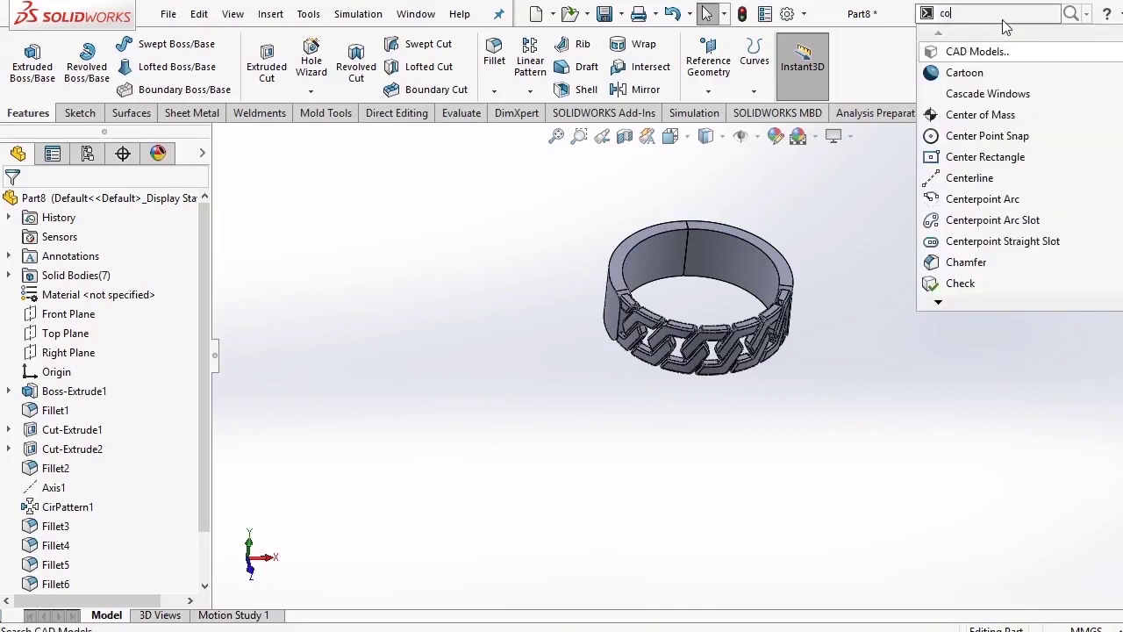
{"action": "left_click", "coordinate": [969, 73]}
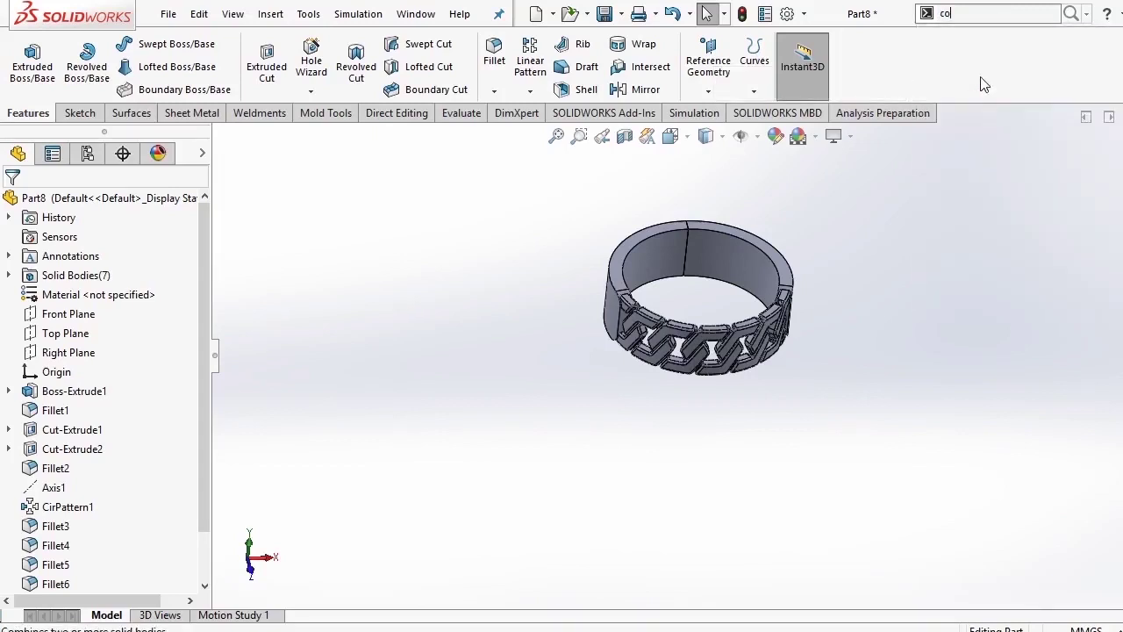
{"action": "left_click", "coordinate": [721, 249]}
{"action": "left_click", "coordinate": [676, 251]}
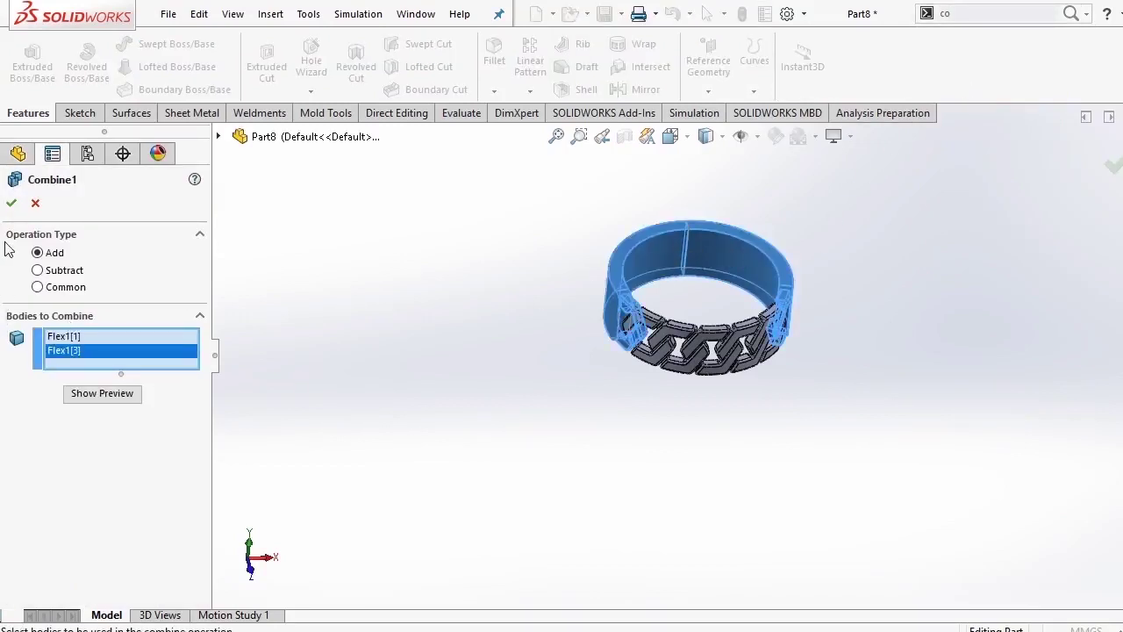
{"action": "left_click", "coordinate": [10, 203]}
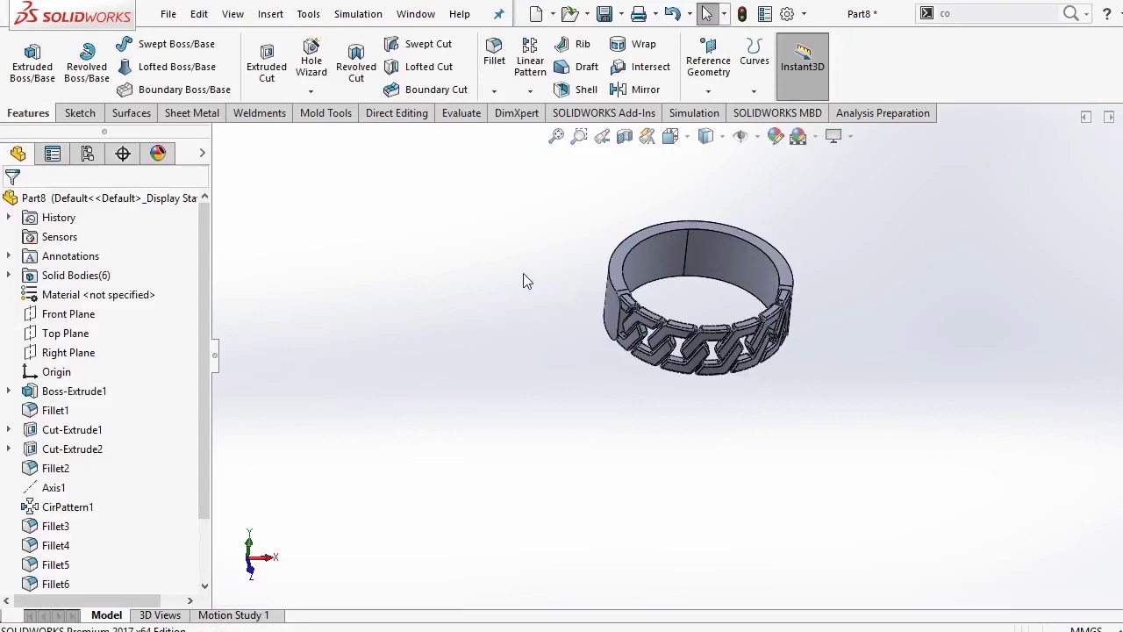
Check the Combine1 feature, then select the plain Boss-Extrude2 band face on the ring.
{"action": "mouse_move", "coordinate": [565, 251]}
{"action": "middle_mouse_down"}
{"action": "mouse_move", "coordinate": [510, 380]}
{"action": "mouse_move", "coordinate": [502, 474]}
{"action": "middle_mouse_up"}
{"action": "scroll", "coordinate": [133, 478], "scroll_direction": "down", "scroll_amount": 1}
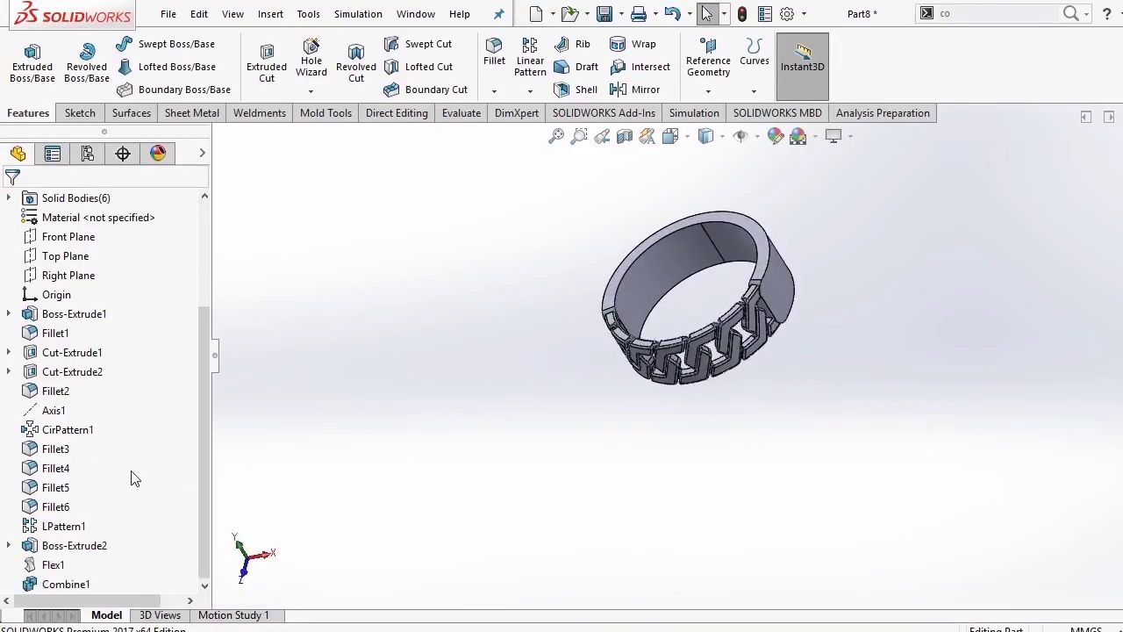
{"action": "left_click", "coordinate": [74, 581]}
{"action": "left_click", "coordinate": [543, 423]}
{"action": "key", "text": "ctrl+5"}
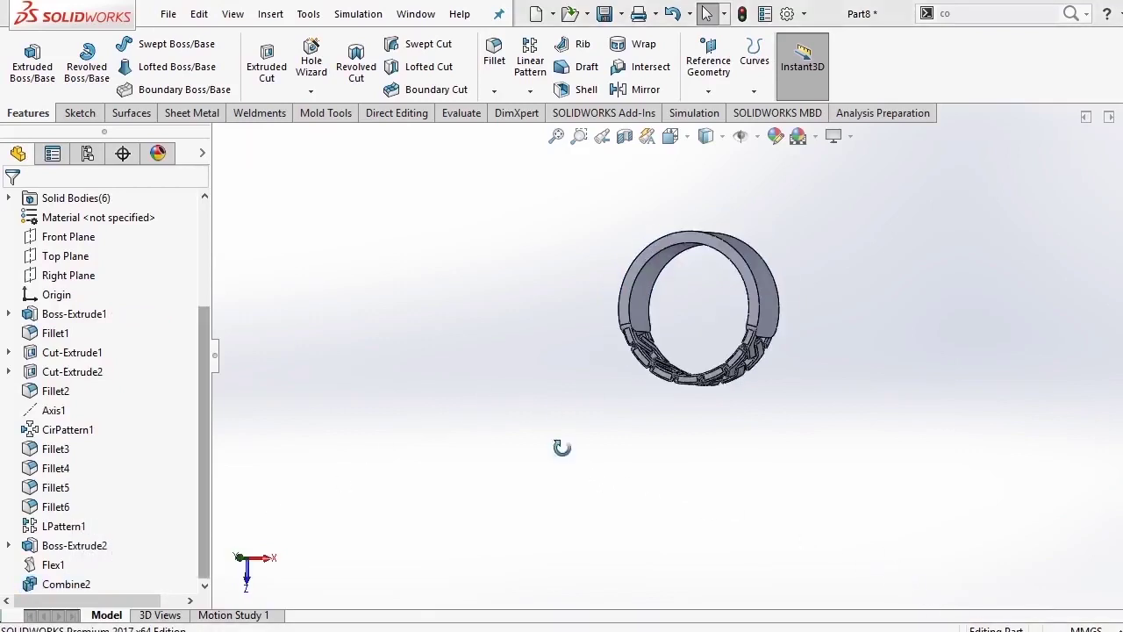
{"action": "mouse_move", "coordinate": [561, 448]}
{"action": "middle_mouse_down"}
{"action": "mouse_move", "coordinate": [527, 281]}
{"action": "mouse_move", "coordinate": [509, 281]}
{"action": "mouse_move", "coordinate": [605, 325]}
{"action": "mouse_move", "coordinate": [637, 185]}
{"action": "mouse_move", "coordinate": [635, 392]}
{"action": "mouse_move", "coordinate": [634, 231]}
{"action": "mouse_move", "coordinate": [752, 213]}
{"action": "mouse_move", "coordinate": [702, 185]}
{"action": "middle_mouse_up"}
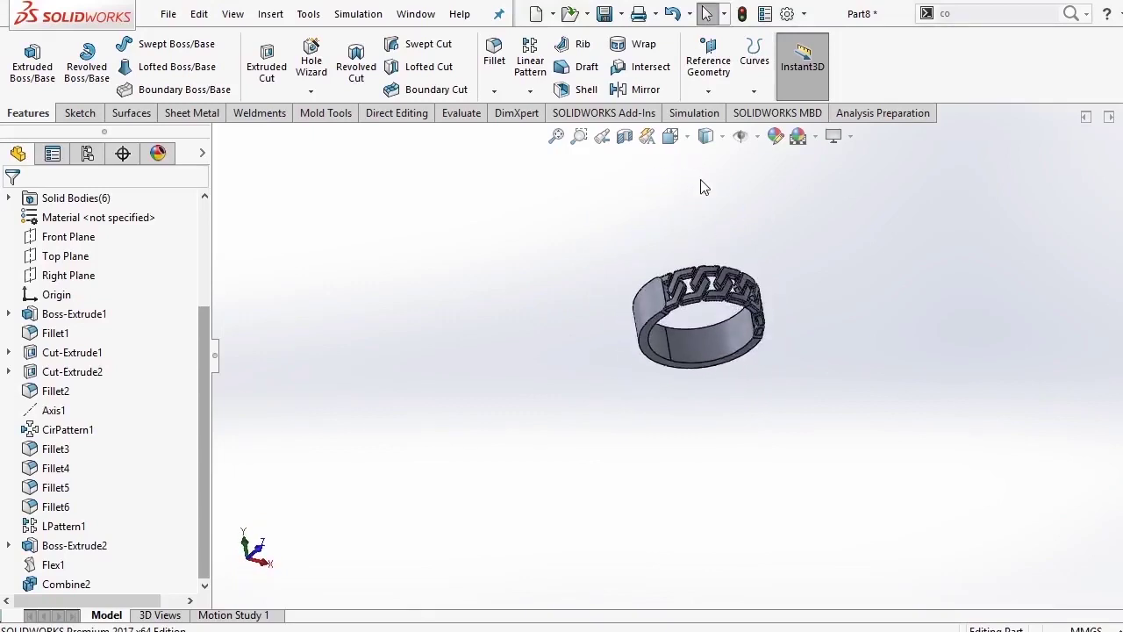
{"action": "scroll", "coordinate": [614, 377], "scroll_direction": "down", "scroll_amount": 2}
{"action": "scroll", "coordinate": [614, 378], "scroll_direction": "down", "scroll_amount": 1}
{"action": "left_click", "coordinate": [612, 350]}
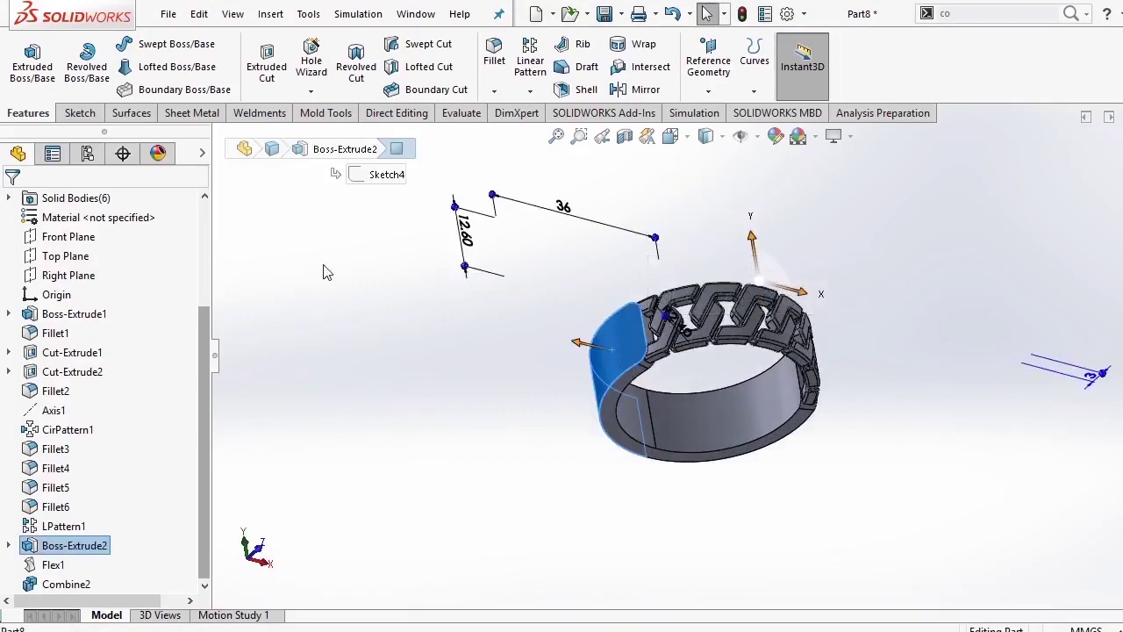
Give the Boss-Extrude2 band feature a black appearance.
{"action": "right_click", "coordinate": [612, 351]}
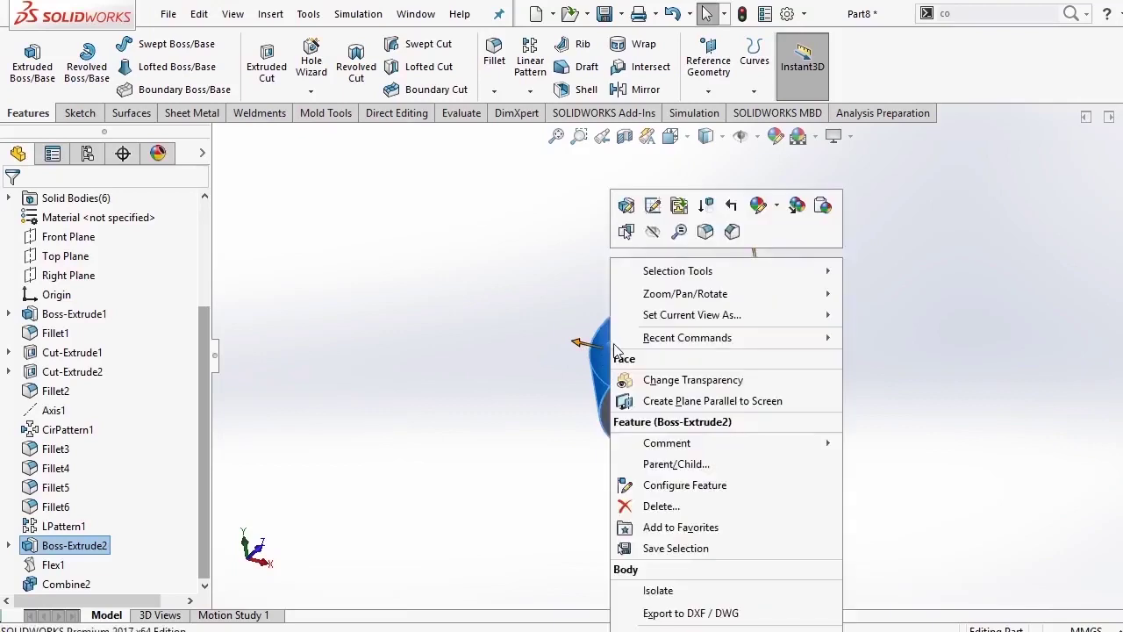
{"action": "left_click", "coordinate": [777, 207]}
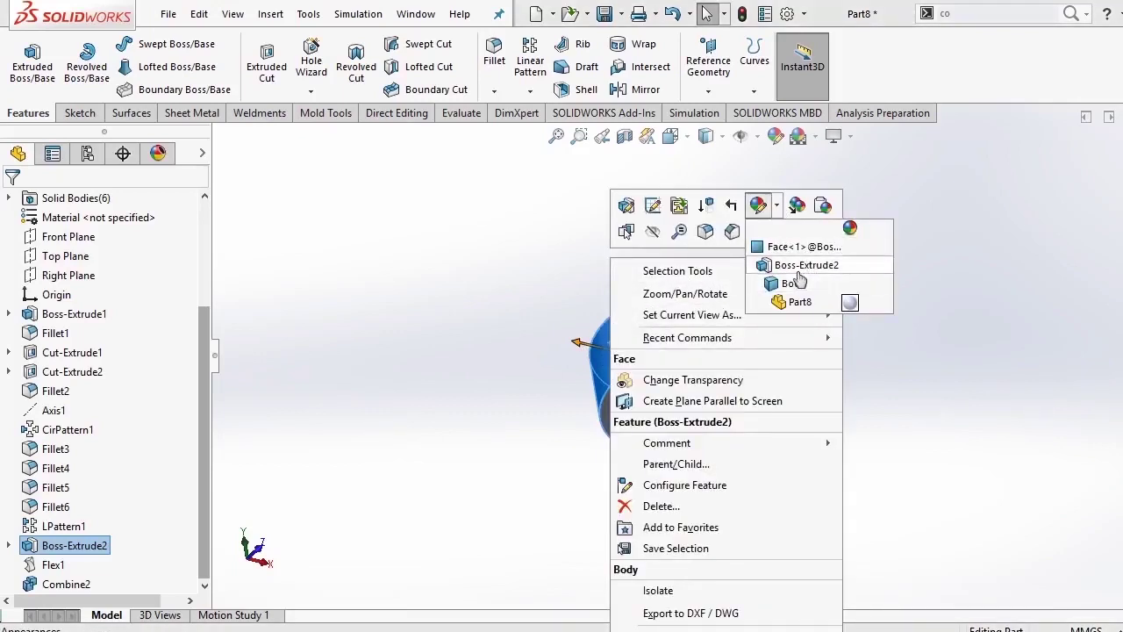
{"action": "left_click", "coordinate": [798, 272]}
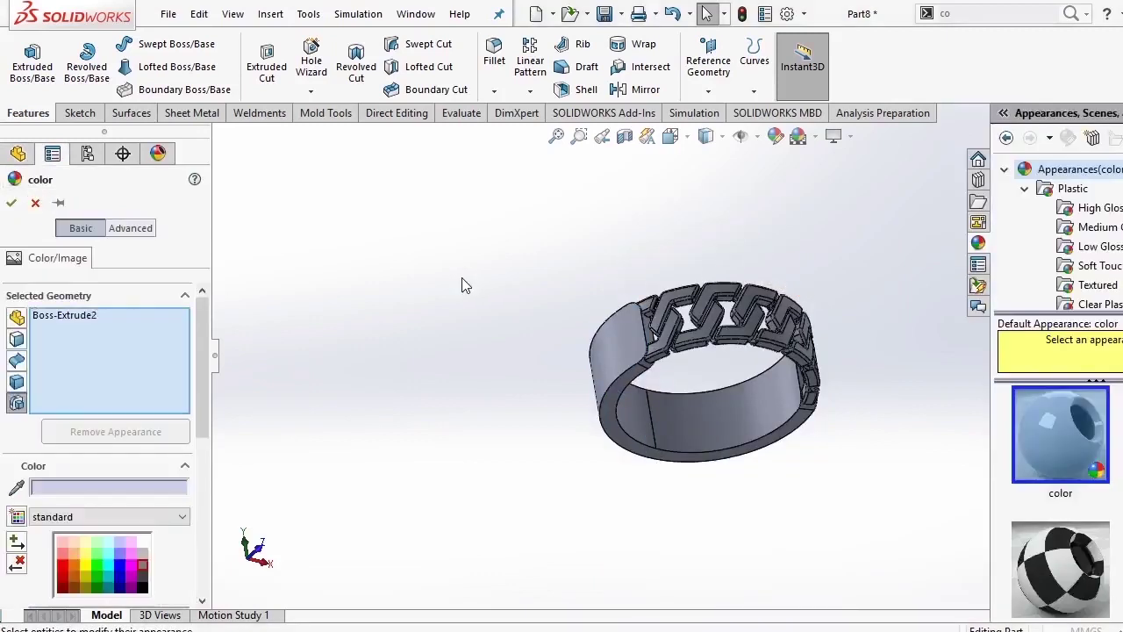
{"action": "left_click", "coordinate": [141, 581]}
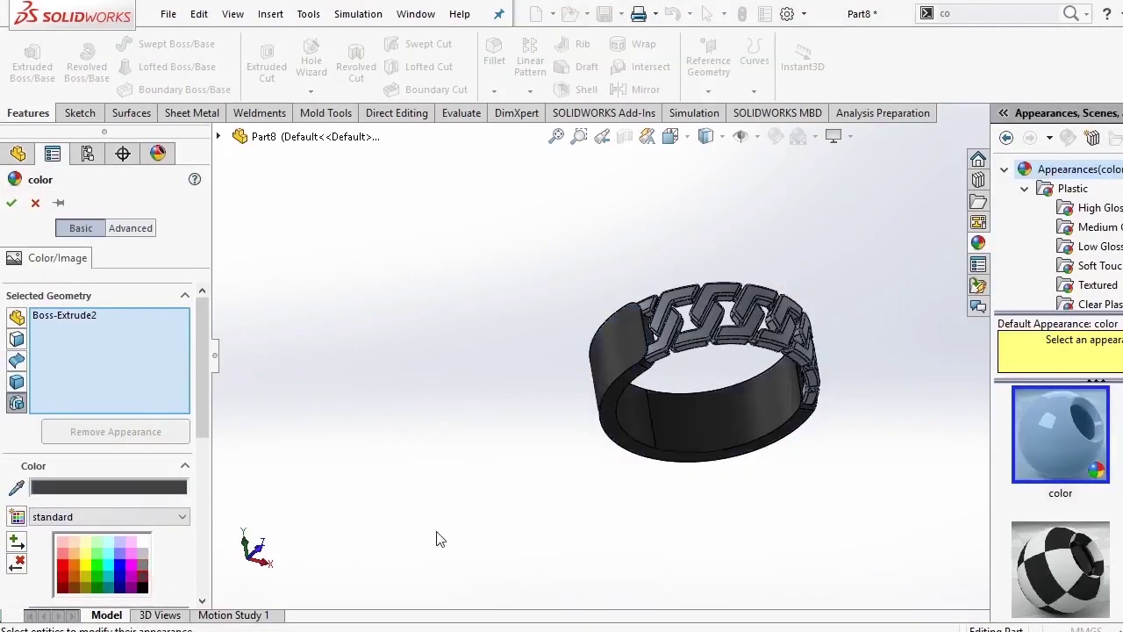
{"action": "middle_click_drag", "start_coordinate": [601, 477], "coordinate": [620, 491]}
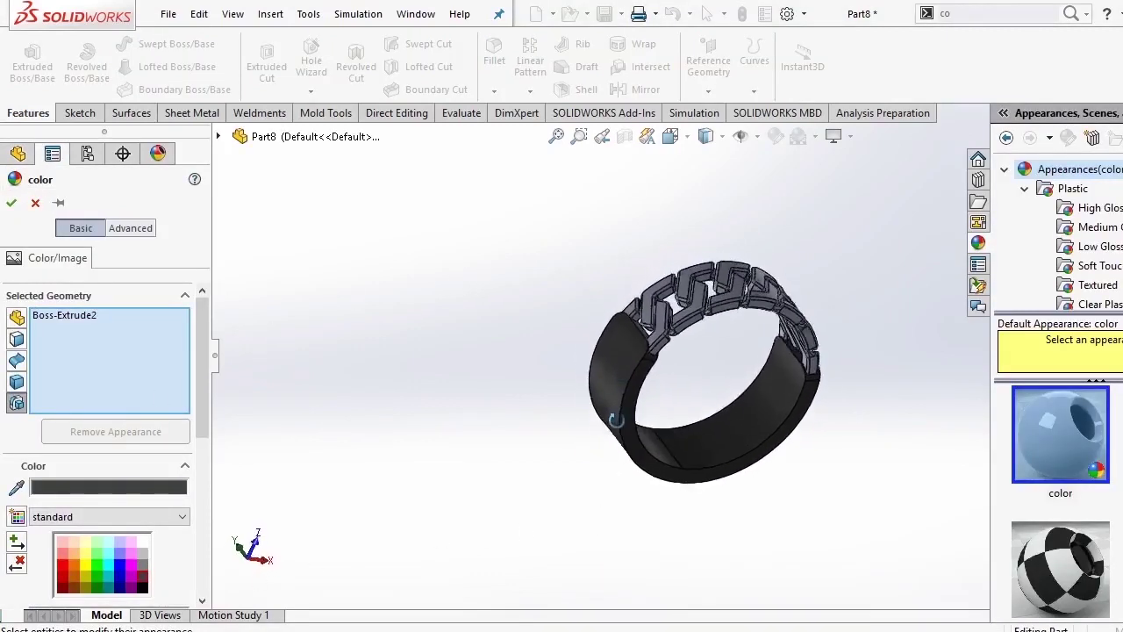
{"action": "left_click", "coordinate": [143, 566]}
{"action": "left_click", "coordinate": [144, 585]}
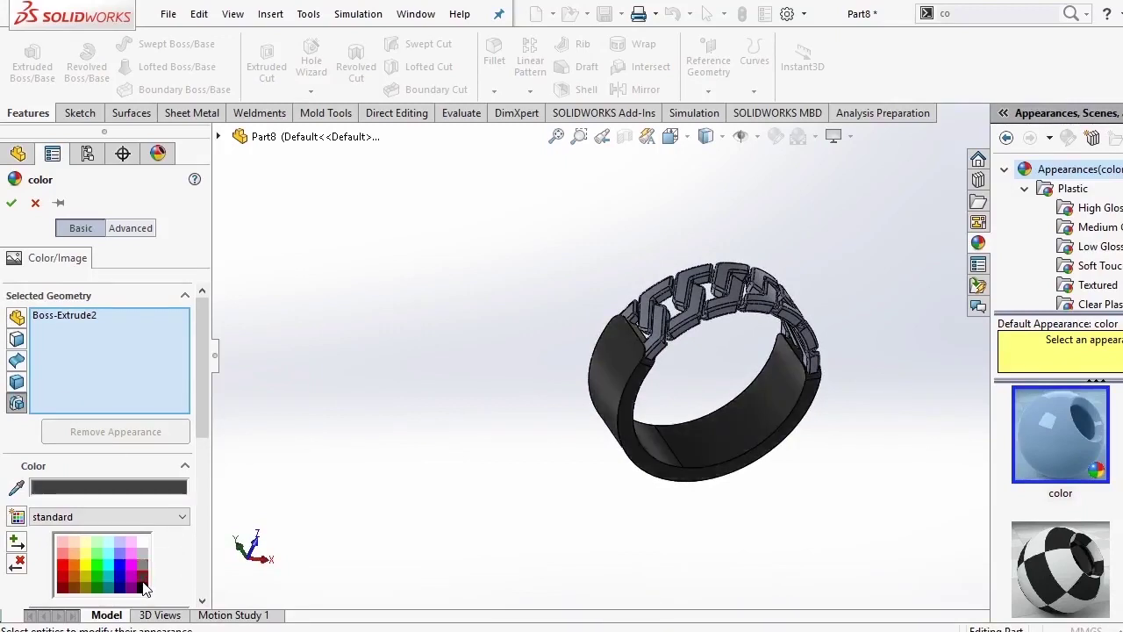
{"action": "left_click", "coordinate": [11, 205]}
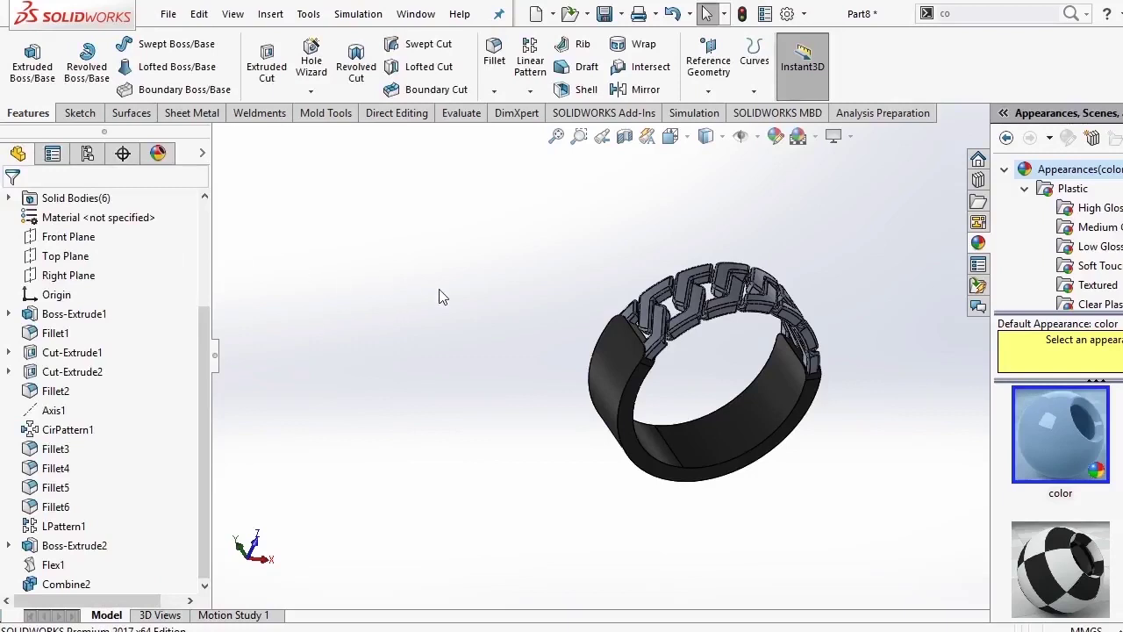
Give the Boss-Extrude1 chain link a grey appearance.
{"action": "left_click", "coordinate": [658, 332]}
{"action": "right_click", "coordinate": [81, 317]}
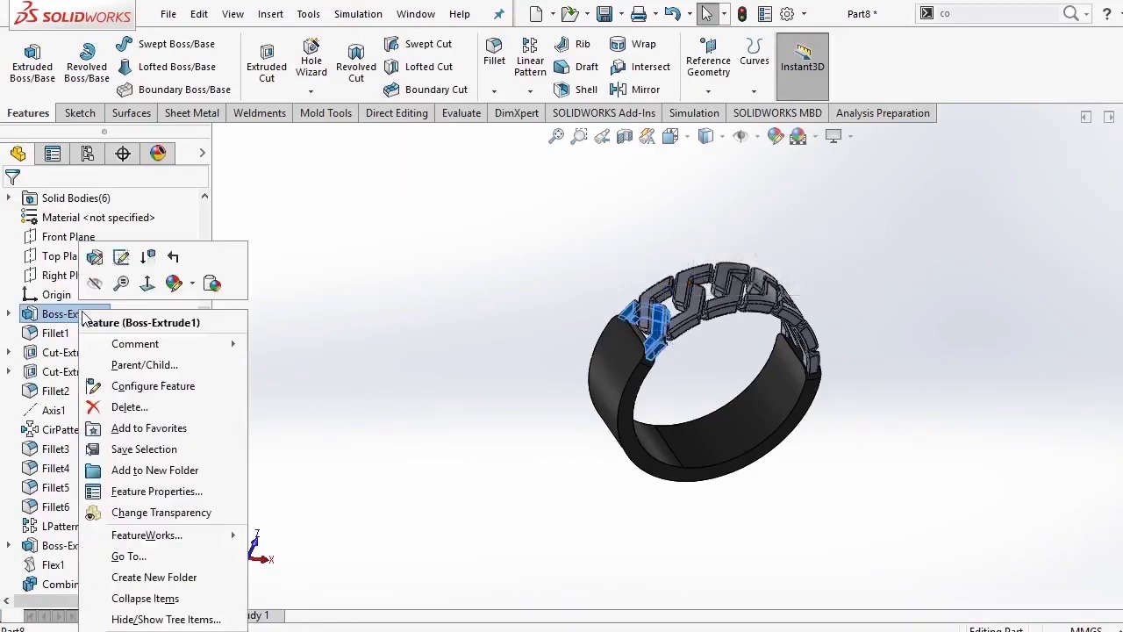
{"action": "left_click", "coordinate": [195, 289]}
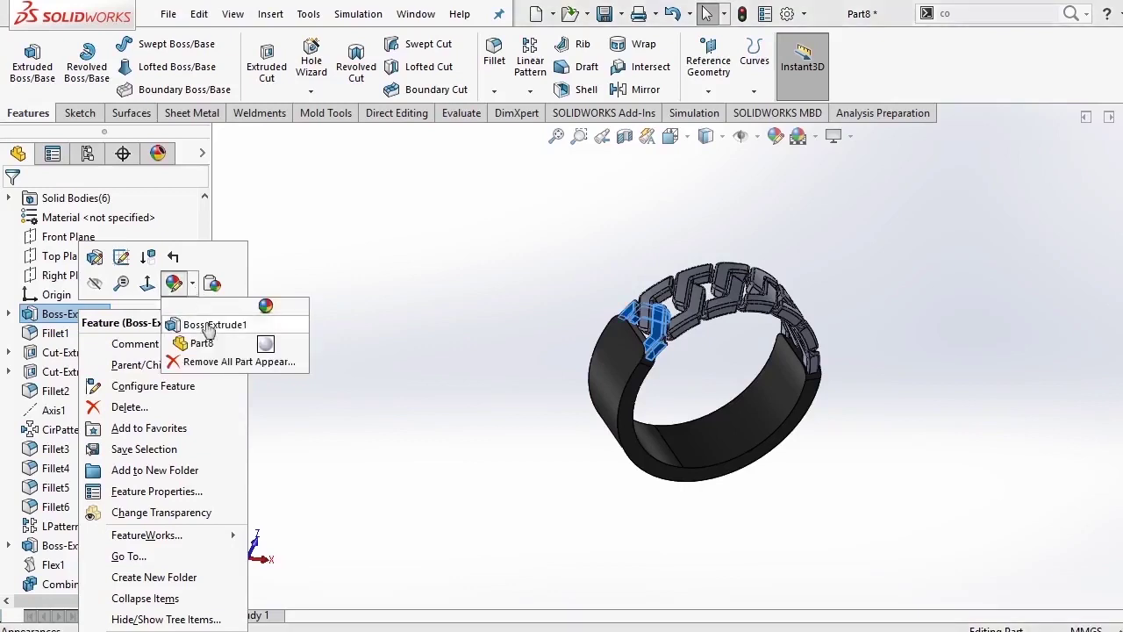
{"action": "left_click", "coordinate": [213, 326]}
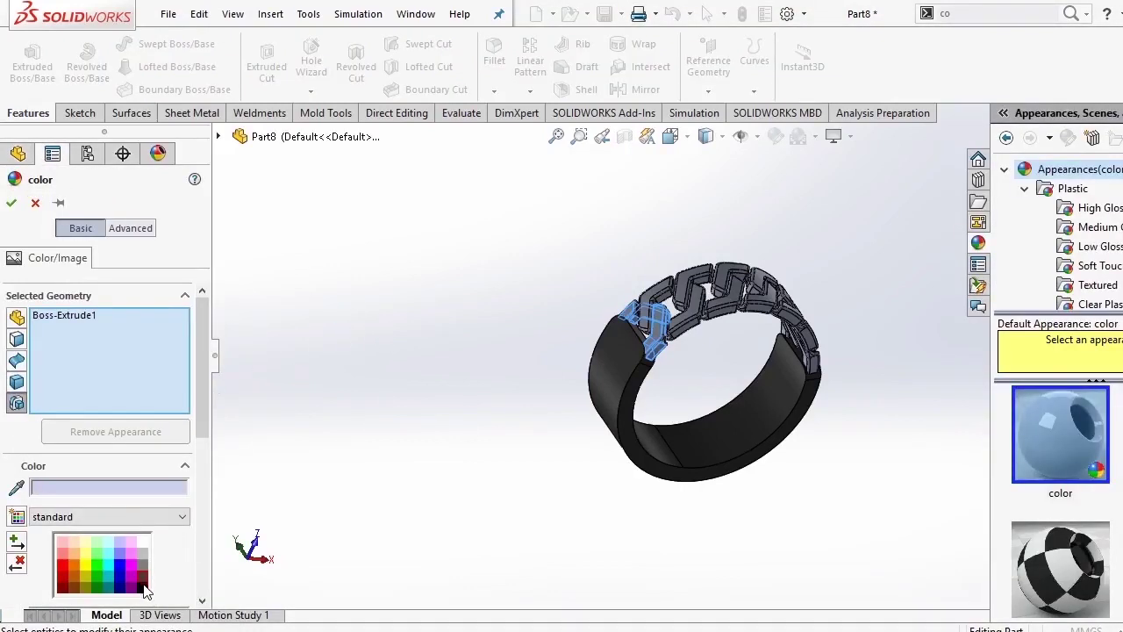
{"action": "left_click", "coordinate": [143, 588]}
{"action": "left_click", "coordinate": [145, 575]}
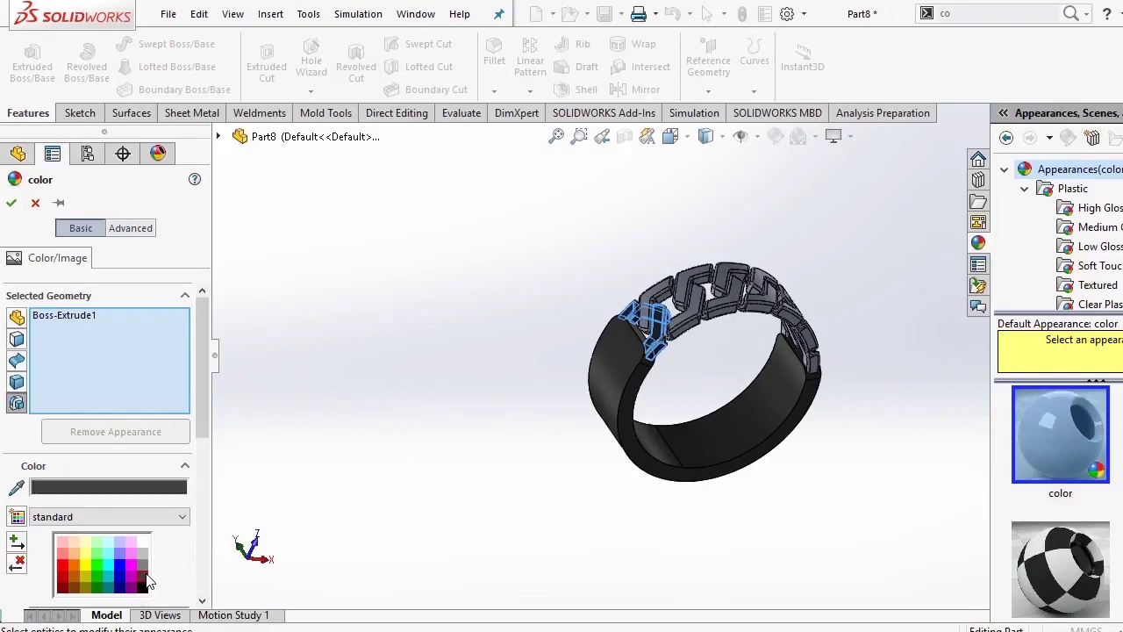
{"action": "left_click", "coordinate": [140, 564]}
Extend the grey appearance to the LPattern1 link copies and confirm it.
{"action": "scroll", "coordinate": [666, 352], "scroll_direction": "down", "scroll_amount": 5}
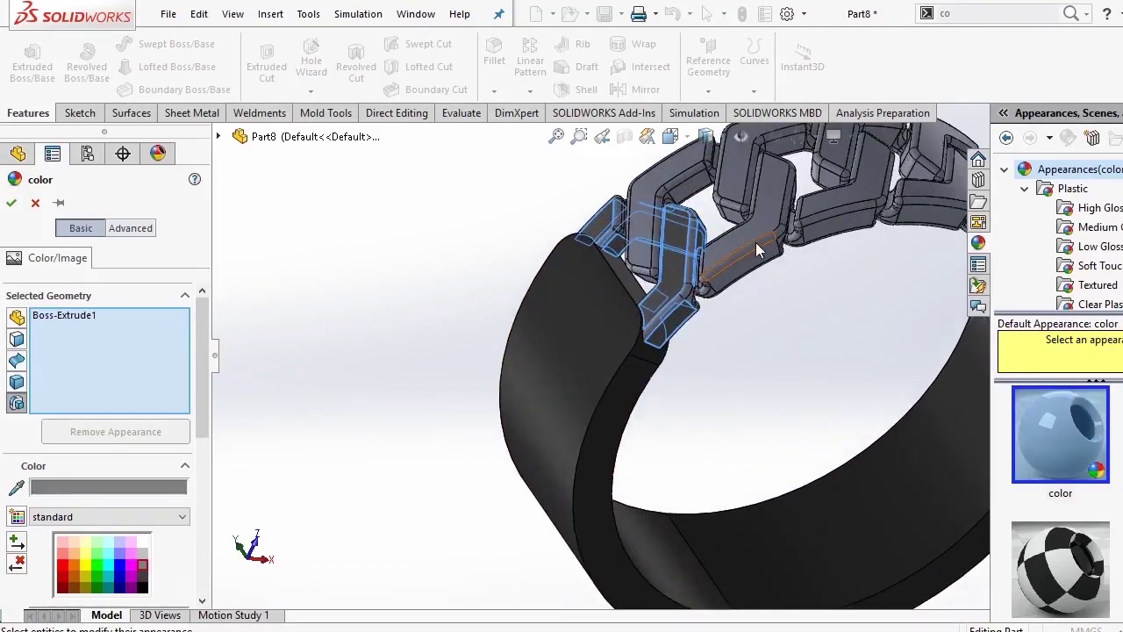
{"action": "left_click", "coordinate": [635, 192]}
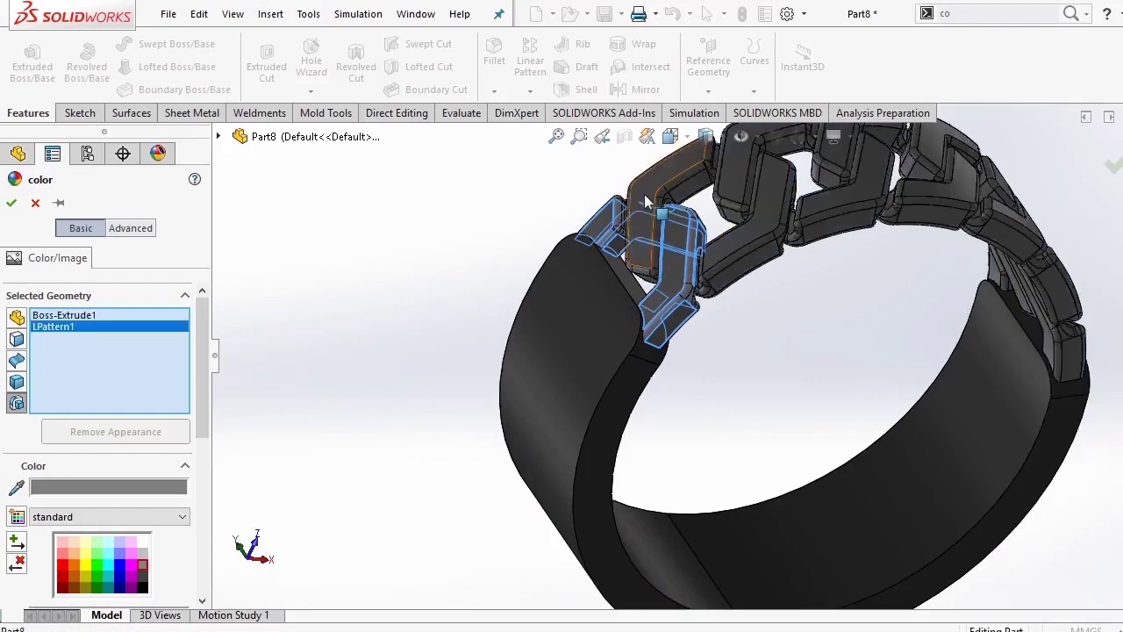
{"action": "scroll", "coordinate": [445, 267], "scroll_direction": "up", "scroll_amount": 5}
{"action": "mouse_move", "coordinate": [448, 267]}
{"action": "middle_mouse_down"}
{"action": "mouse_move", "coordinate": [419, 316]}
{"action": "mouse_move", "coordinate": [418, 393]}
{"action": "middle_mouse_up"}
{"action": "left_click", "coordinate": [12, 204]}
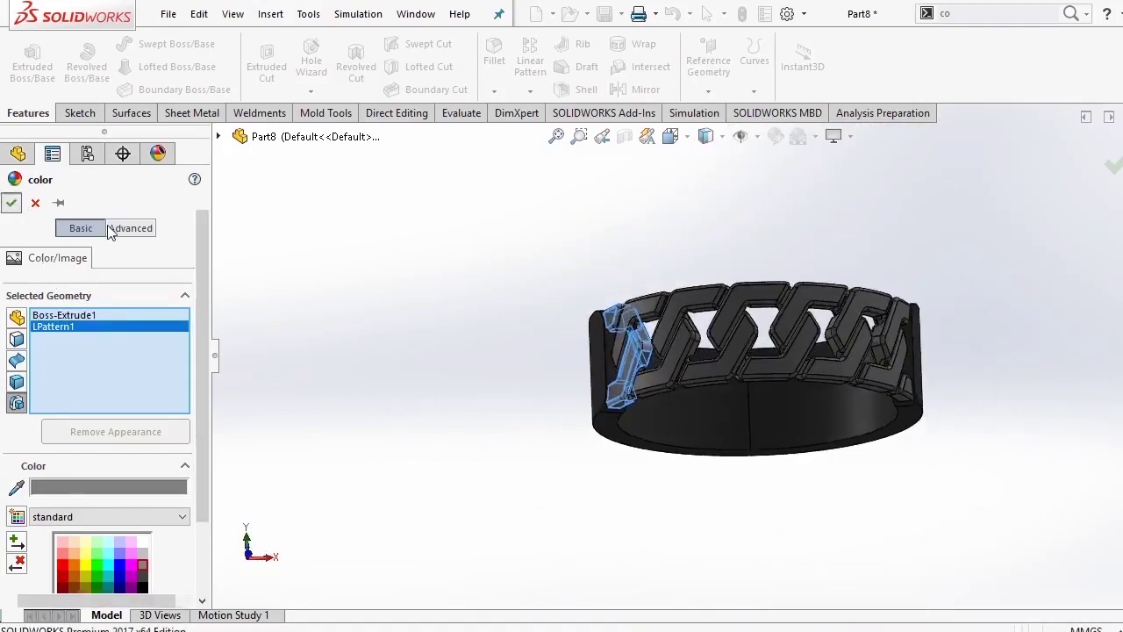
{"action": "middle_click_drag", "start_coordinate": [539, 258], "coordinate": [680, 342]}
Round the ring band's outer edge with a 0.42 mm fillet.
{"action": "scroll", "coordinate": [790, 342], "scroll_direction": "down", "scroll_amount": 3}
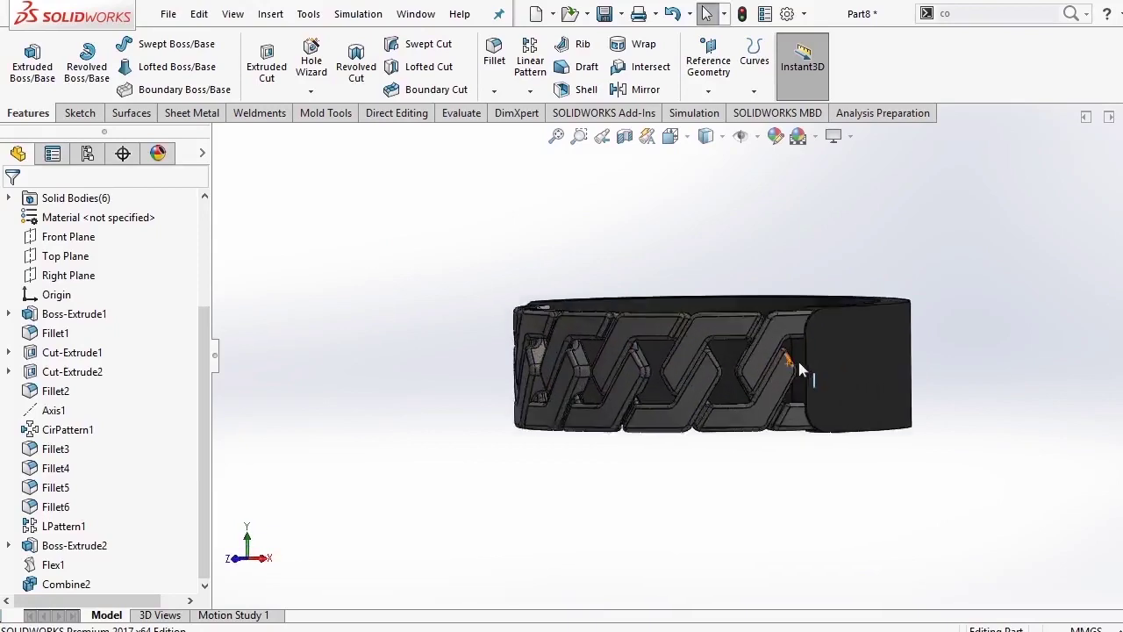
{"action": "scroll", "coordinate": [785, 321], "scroll_direction": "down", "scroll_amount": 3}
{"action": "mouse_move", "coordinate": [785, 322]}
{"action": "middle_mouse_down"}
{"action": "mouse_move", "coordinate": [772, 351]}
{"action": "mouse_move", "coordinate": [749, 303]}
{"action": "middle_mouse_up"}
{"action": "scroll", "coordinate": [512, 304], "scroll_direction": "up", "scroll_amount": 2}
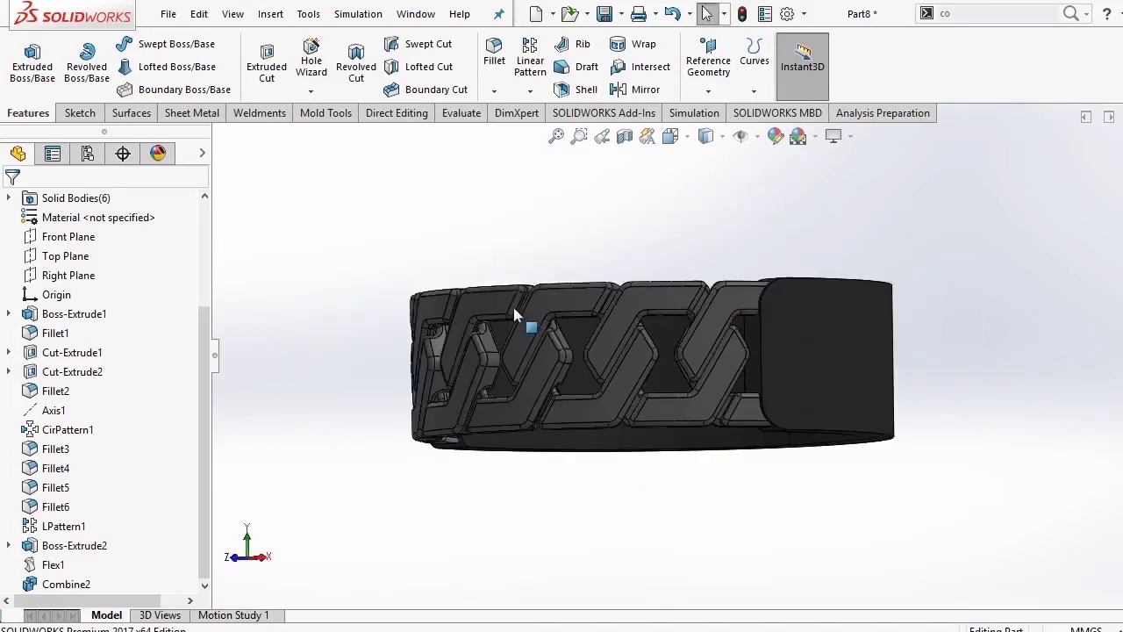
{"action": "mouse_move", "coordinate": [513, 304]}
{"action": "middle_mouse_down"}
{"action": "mouse_move", "coordinate": [547, 205]}
{"action": "mouse_move", "coordinate": [582, 359]}
{"action": "mouse_move", "coordinate": [571, 212]}
{"action": "middle_mouse_up"}
{"action": "scroll", "coordinate": [685, 360], "scroll_direction": "up", "scroll_amount": 3}
{"action": "mouse_move", "coordinate": [685, 360]}
{"action": "middle_mouse_down"}
{"action": "mouse_move", "coordinate": [714, 395]}
{"action": "mouse_move", "coordinate": [677, 164]}
{"action": "middle_mouse_up"}
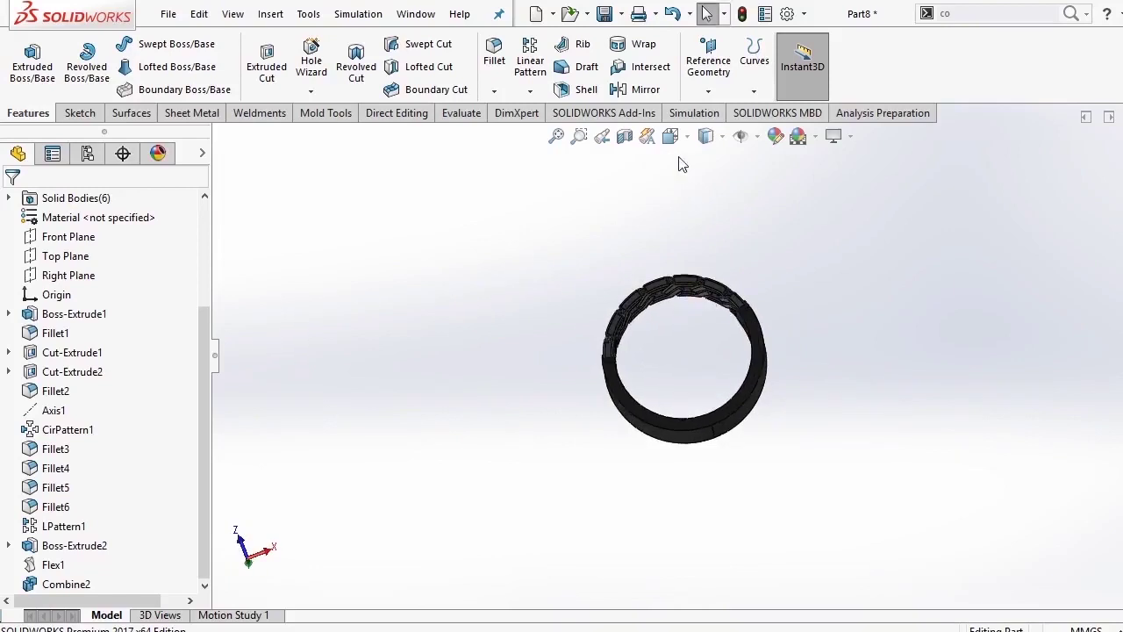
{"action": "left_click", "coordinate": [495, 91]}
{"action": "left_click", "coordinate": [519, 111]}
{"action": "scroll", "coordinate": [790, 354], "scroll_direction": "down", "scroll_amount": 2}
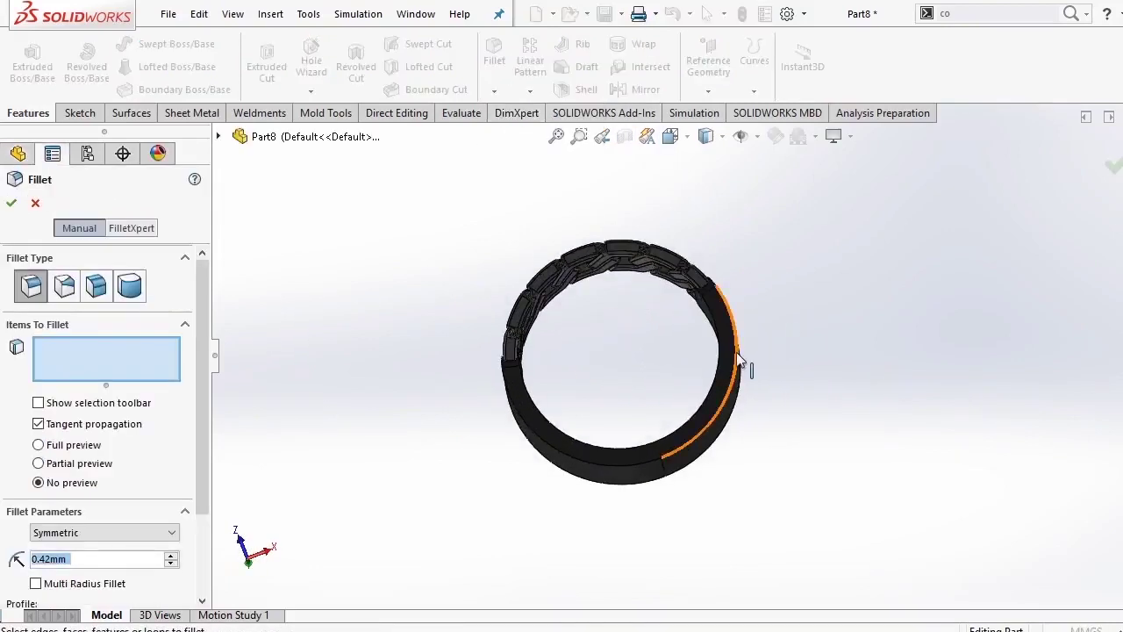
{"action": "left_click", "coordinate": [737, 352]}
{"action": "mouse_move", "coordinate": [607, 434]}
{"action": "middle_mouse_down"}
{"action": "mouse_move", "coordinate": [610, 398]}
{"action": "mouse_move", "coordinate": [545, 384]}
{"action": "middle_mouse_up"}
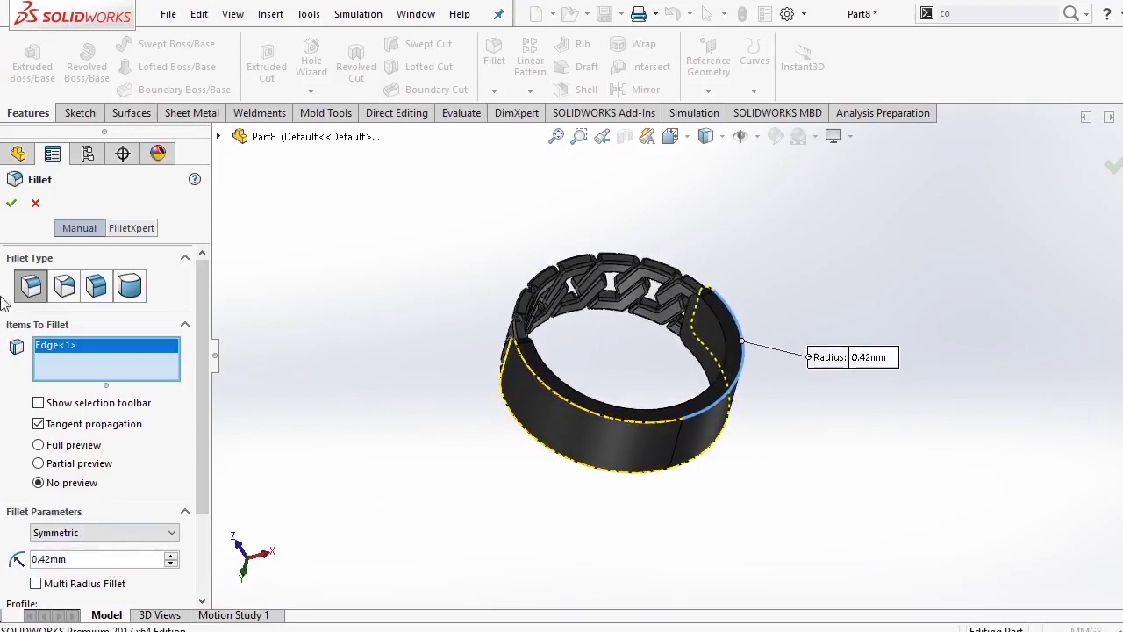
{"action": "left_click", "coordinate": [12, 203]}
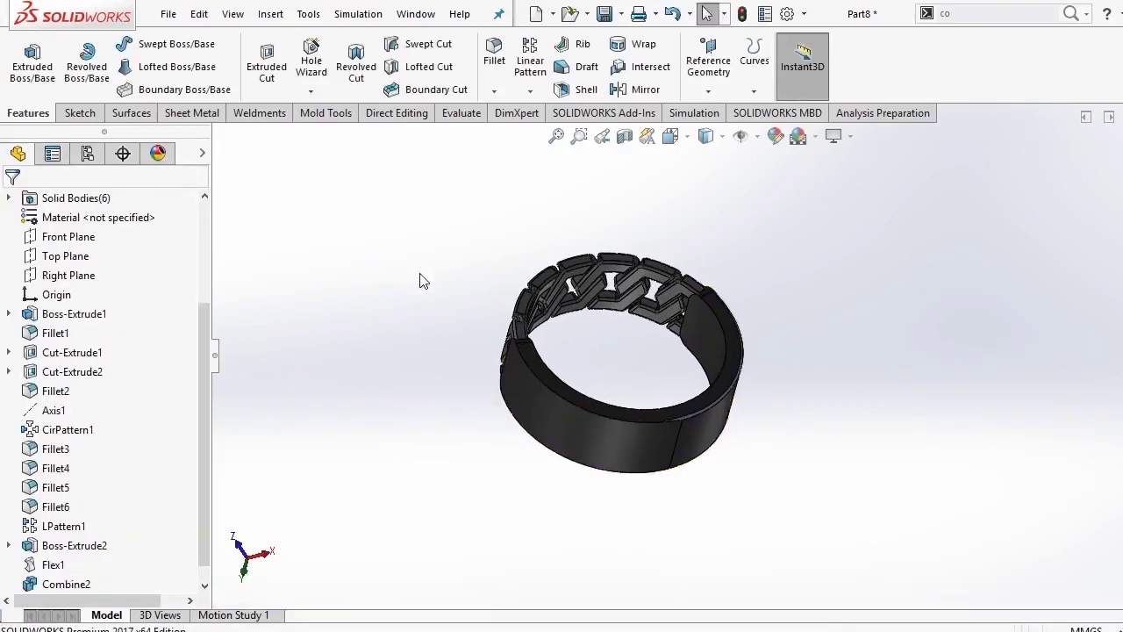
{"action": "middle_click_drag", "start_coordinate": [426, 326], "coordinate": [488, 261]}
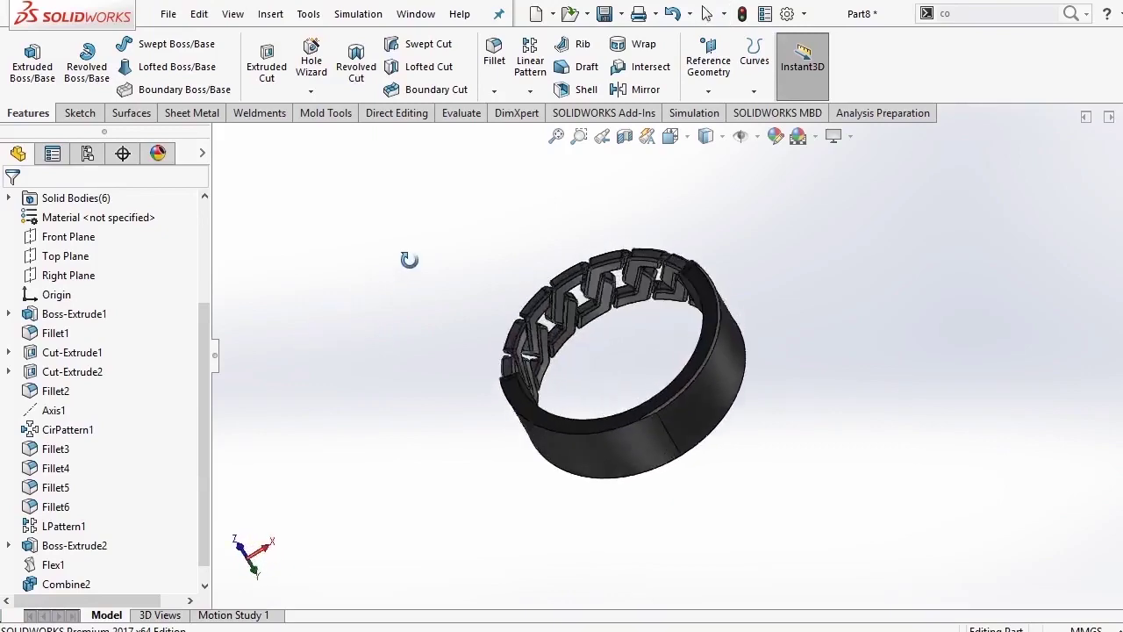
{"action": "left_click", "coordinate": [671, 136]}
{"action": "left_click", "coordinate": [703, 306]}
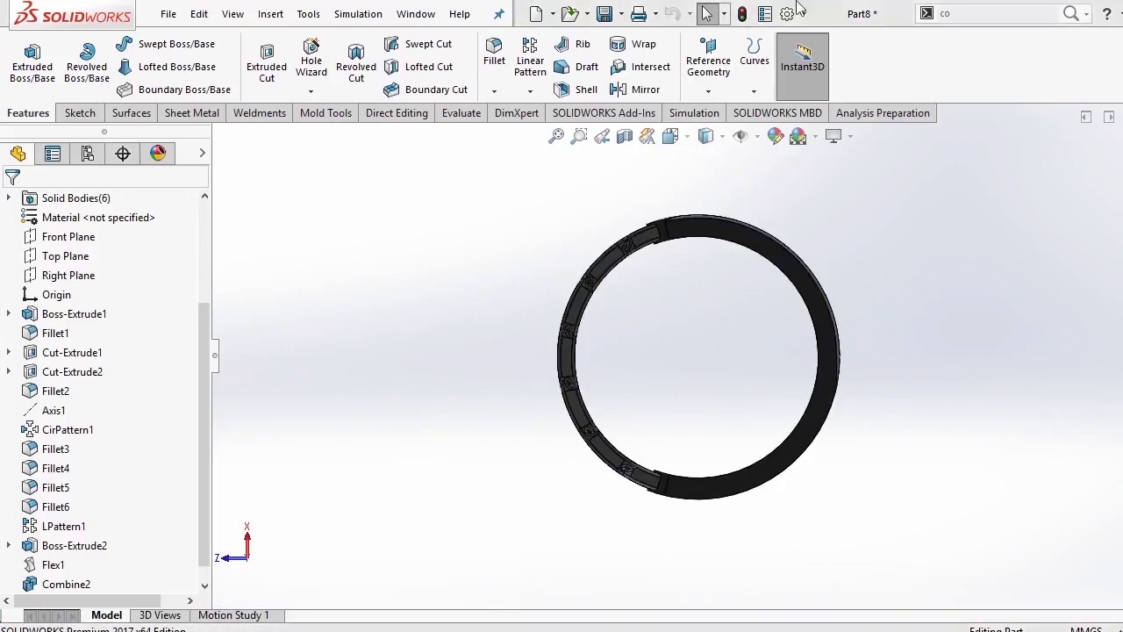
{"action": "mouse_move", "coordinate": [744, 303]}
{"action": "middle_mouse_down"}
{"action": "mouse_move", "coordinate": [852, 502]}
{"action": "mouse_move", "coordinate": [761, 377]}
{"action": "middle_mouse_up"}
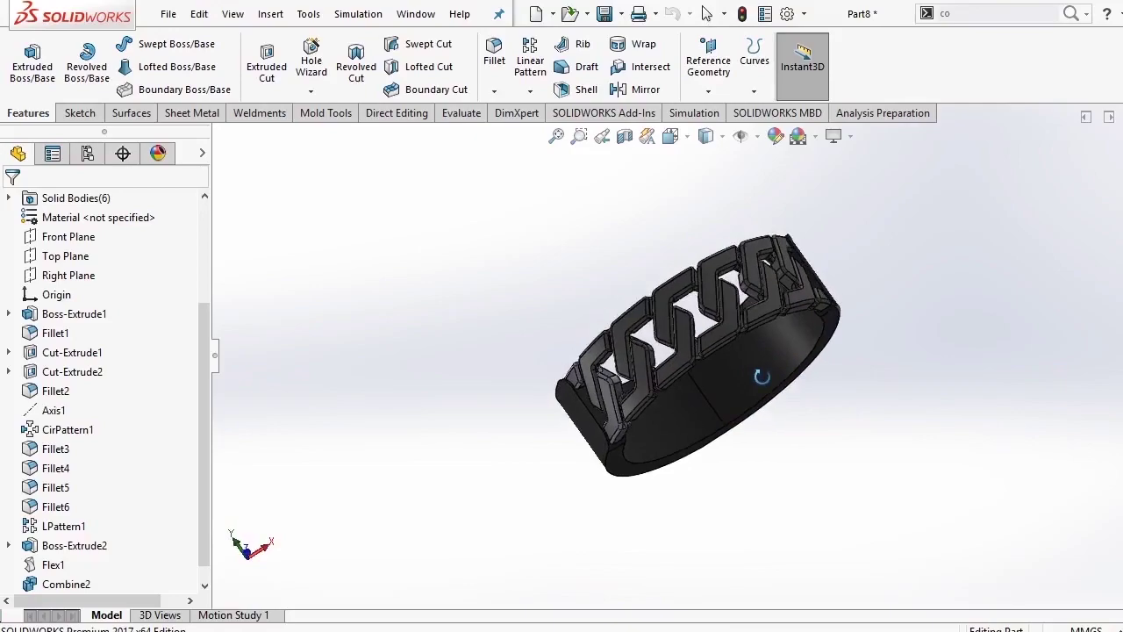